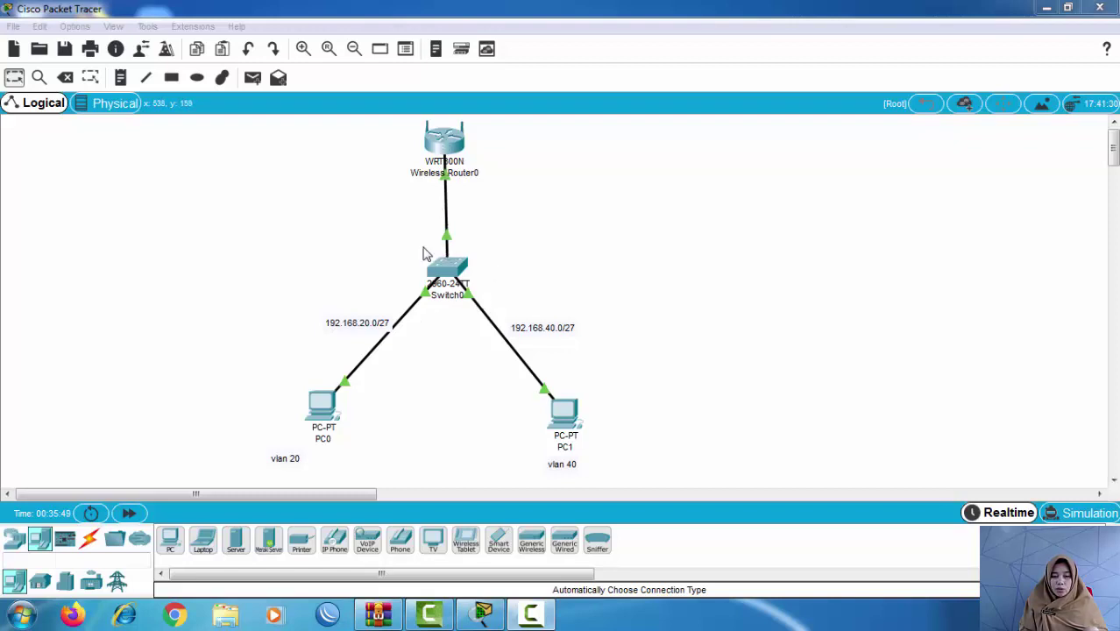
Step: Place a Cloud-PT device at the top left of the topology
click(139, 540)
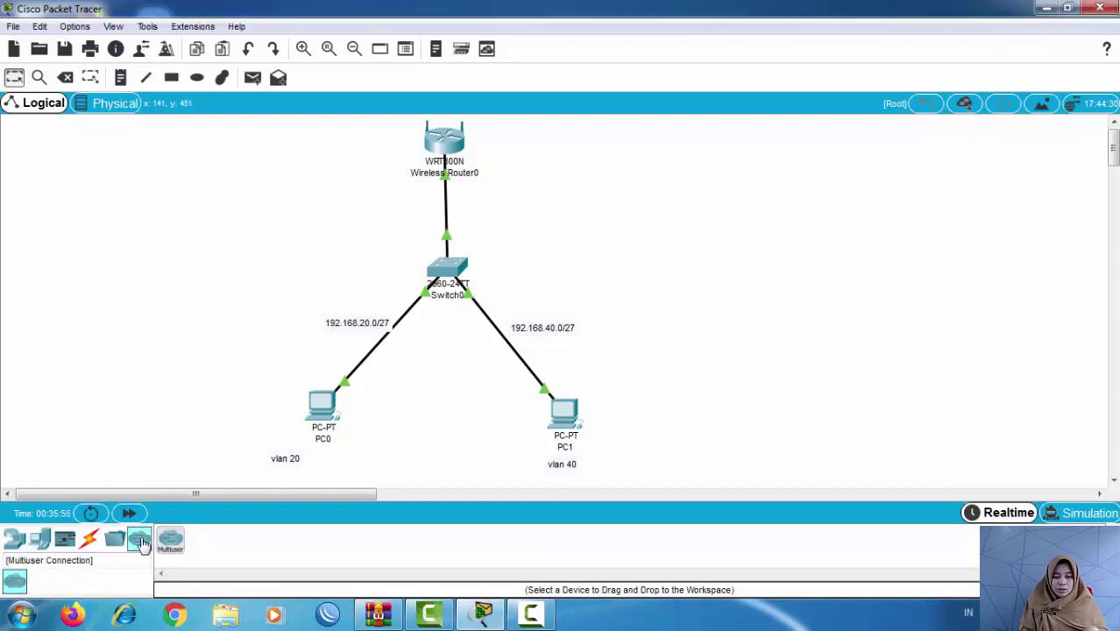
click(14, 538)
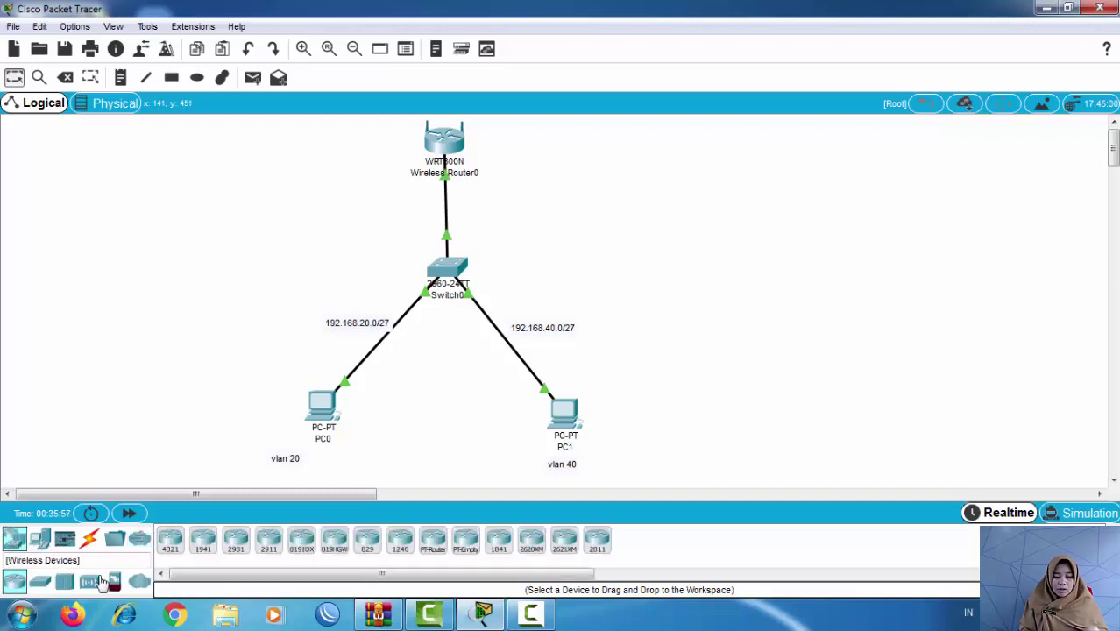
drag(140, 581, 197, 210)
drag(209, 170, 208, 170)
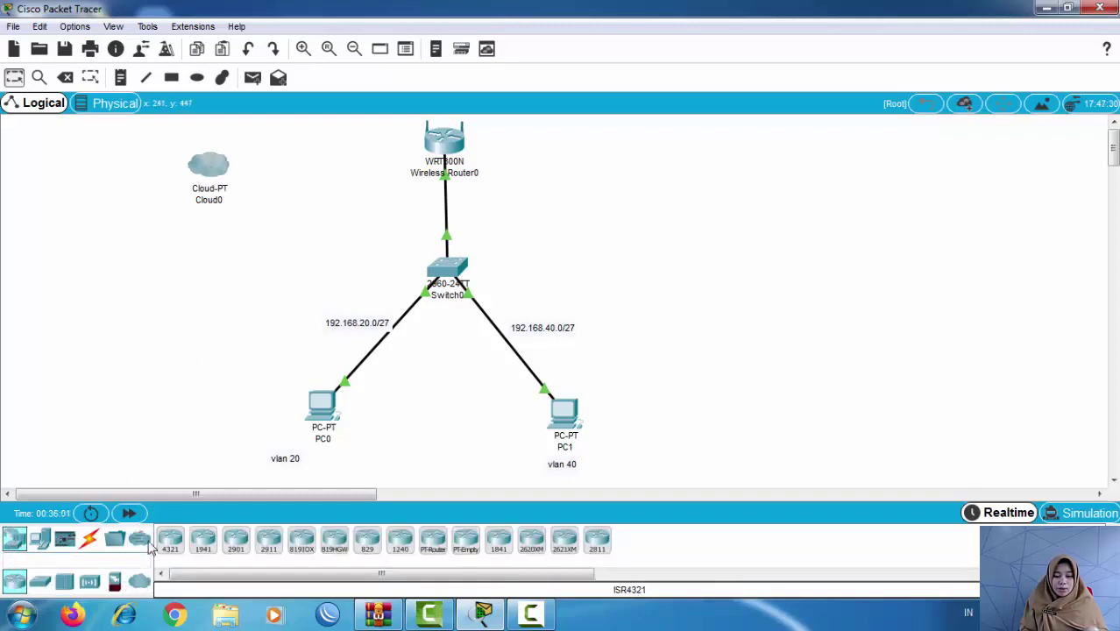
Step: Connect Cloud0 to Wireless Router0 with an automatically chosen cable
click(89, 538)
click(173, 541)
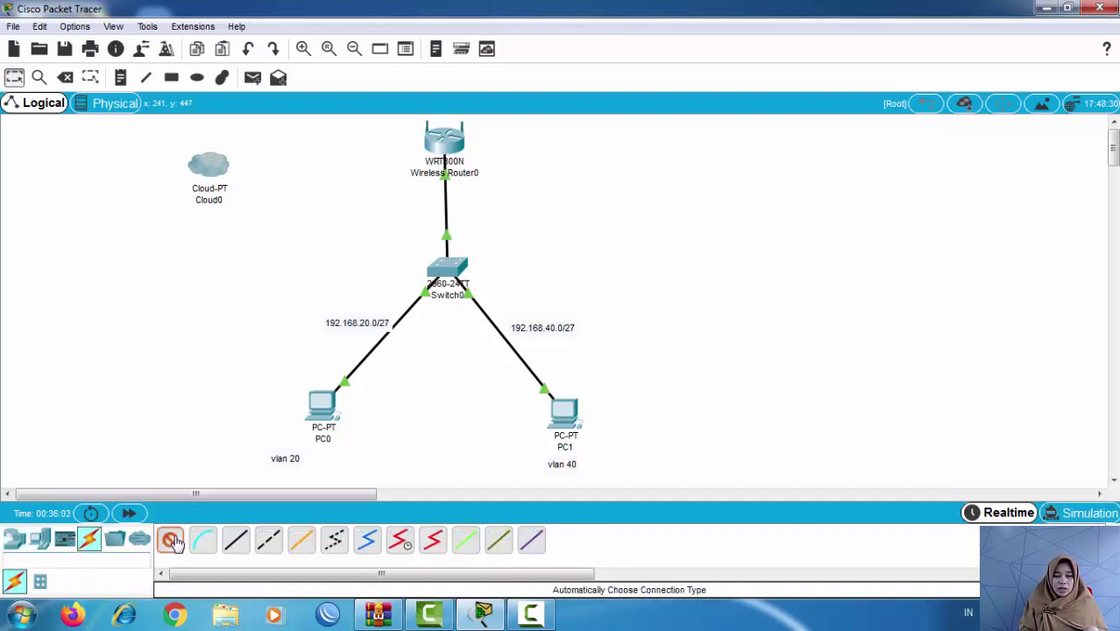
click(222, 164)
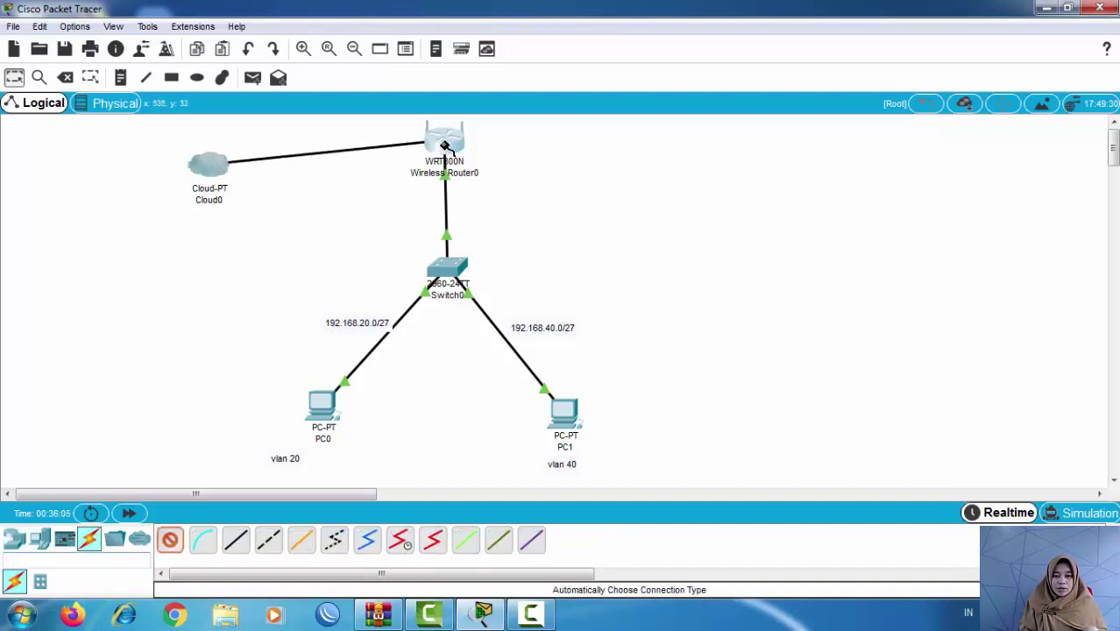
click(444, 142)
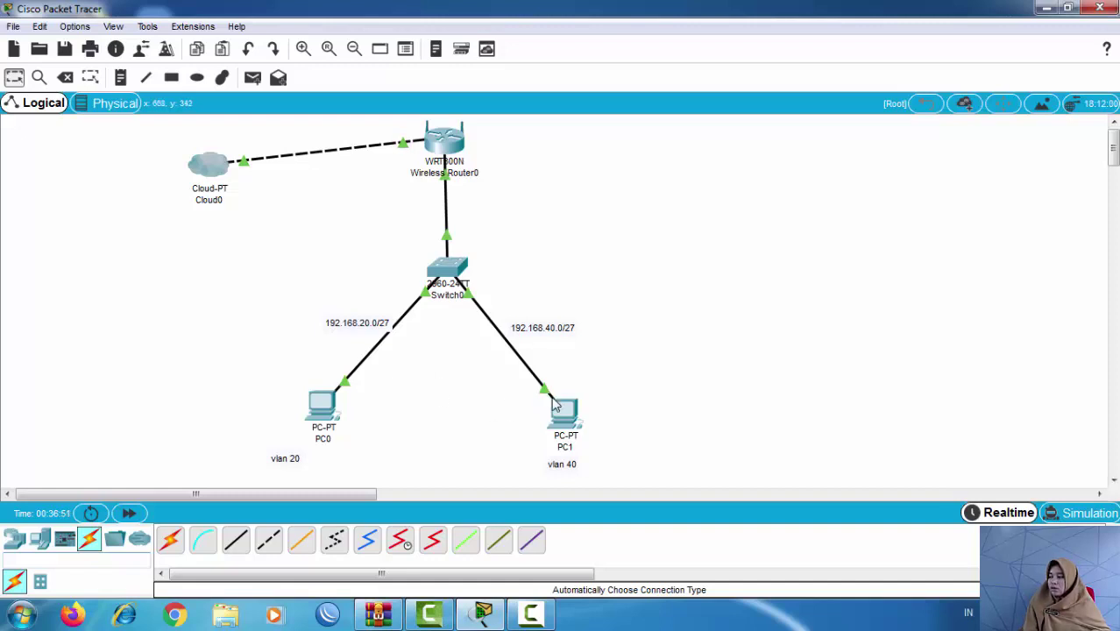
mouse_move(556, 405)
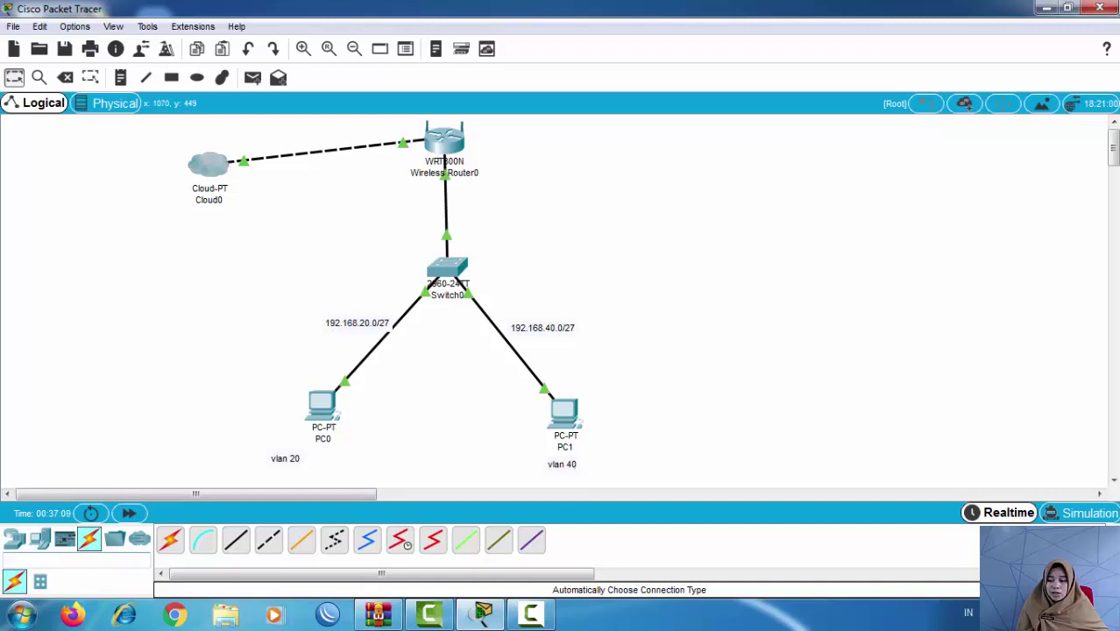
Step: Give Local Area Connection the static IPv4 address 10.90.90.91 with mask 255.0.0.0
click(990, 613)
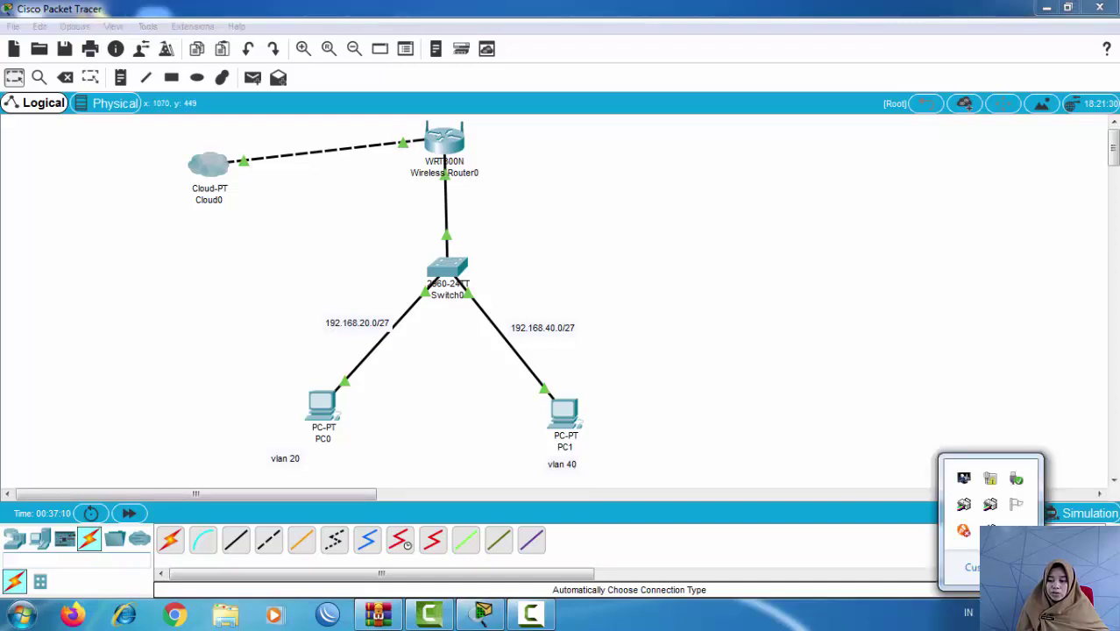
click(993, 480)
click(976, 434)
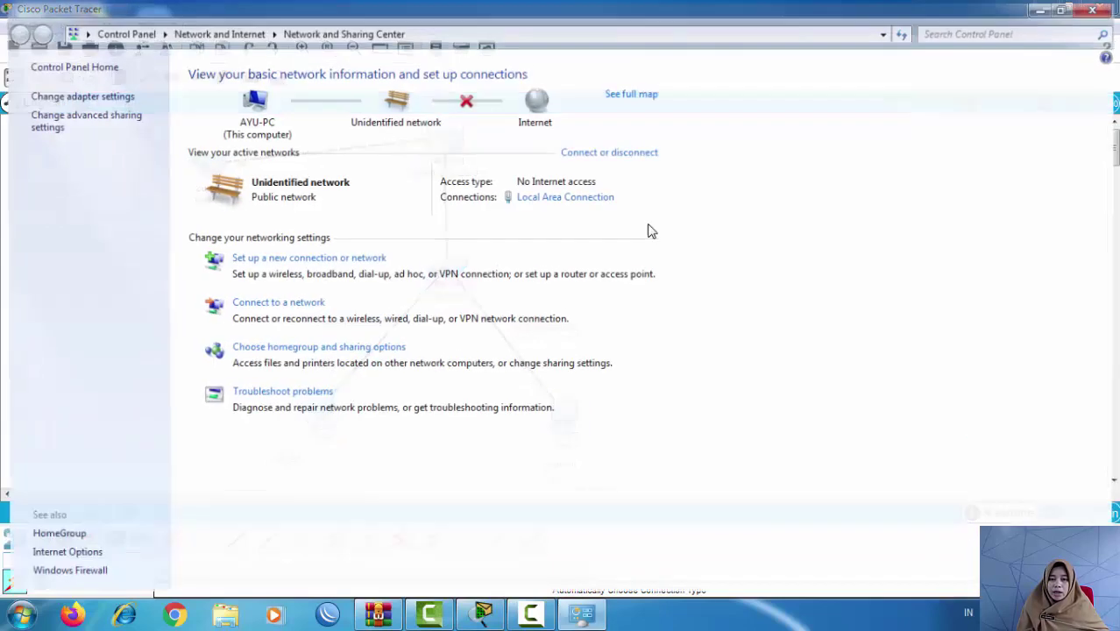
click(82, 96)
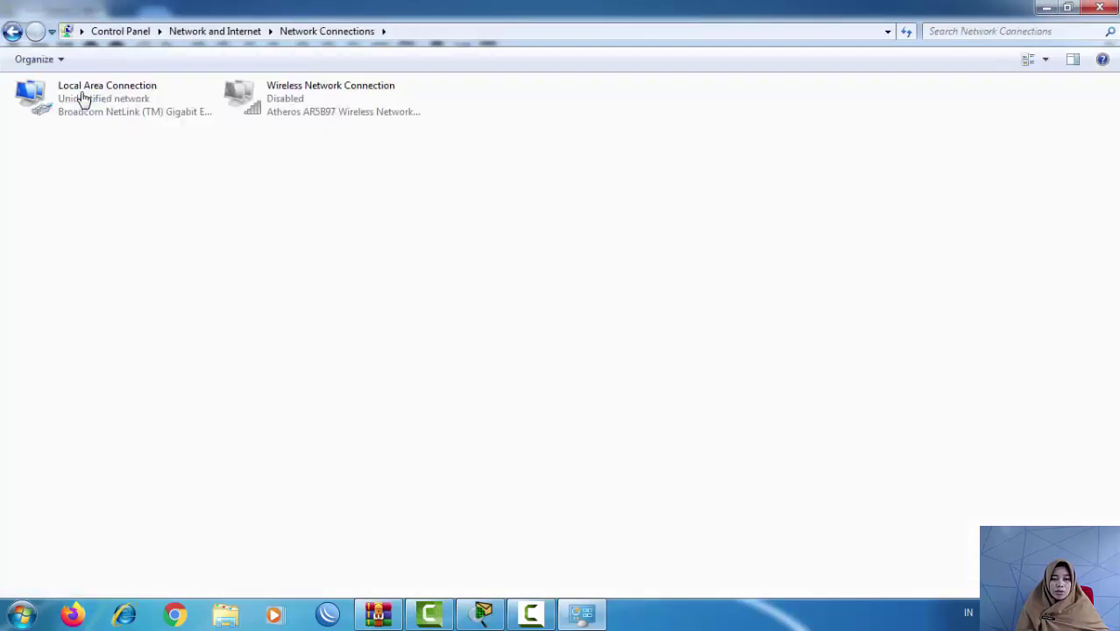
right_click(132, 99)
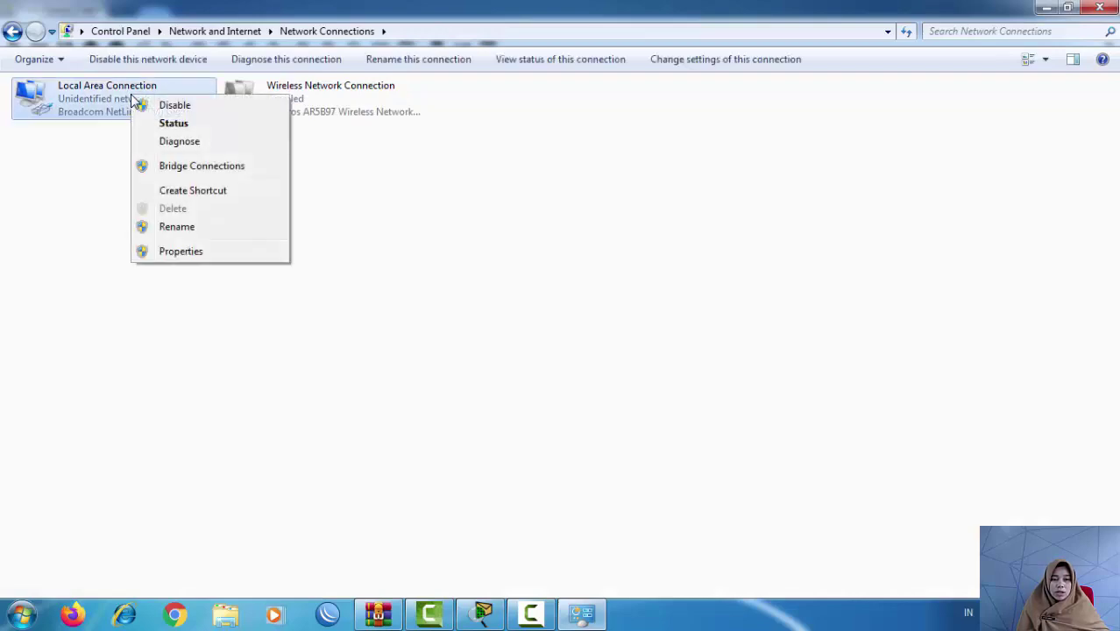
click(178, 253)
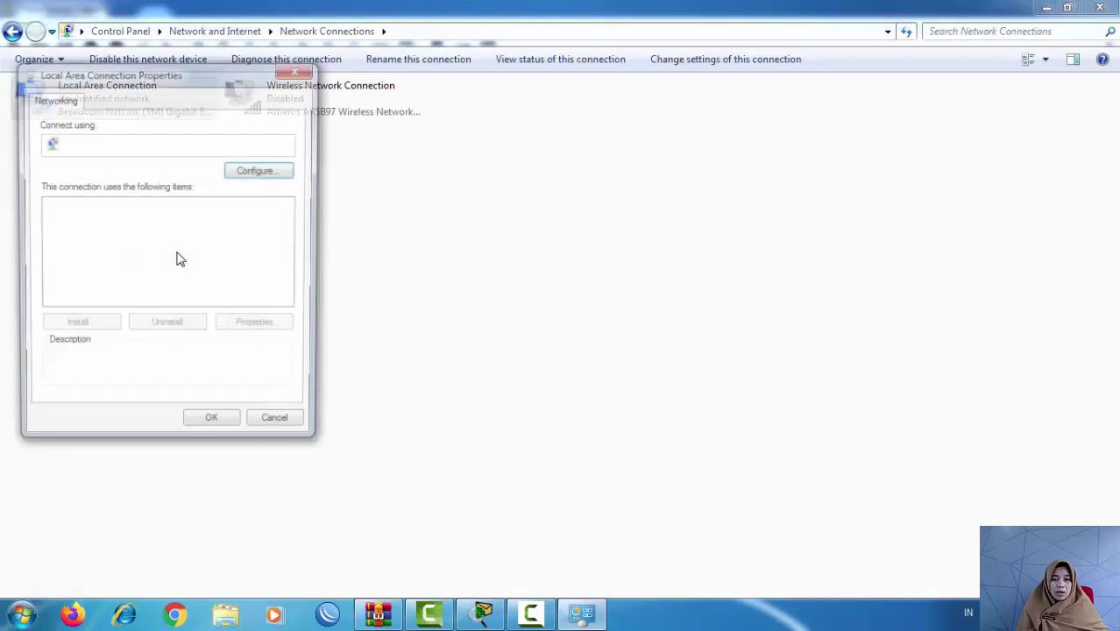
double_click(176, 275)
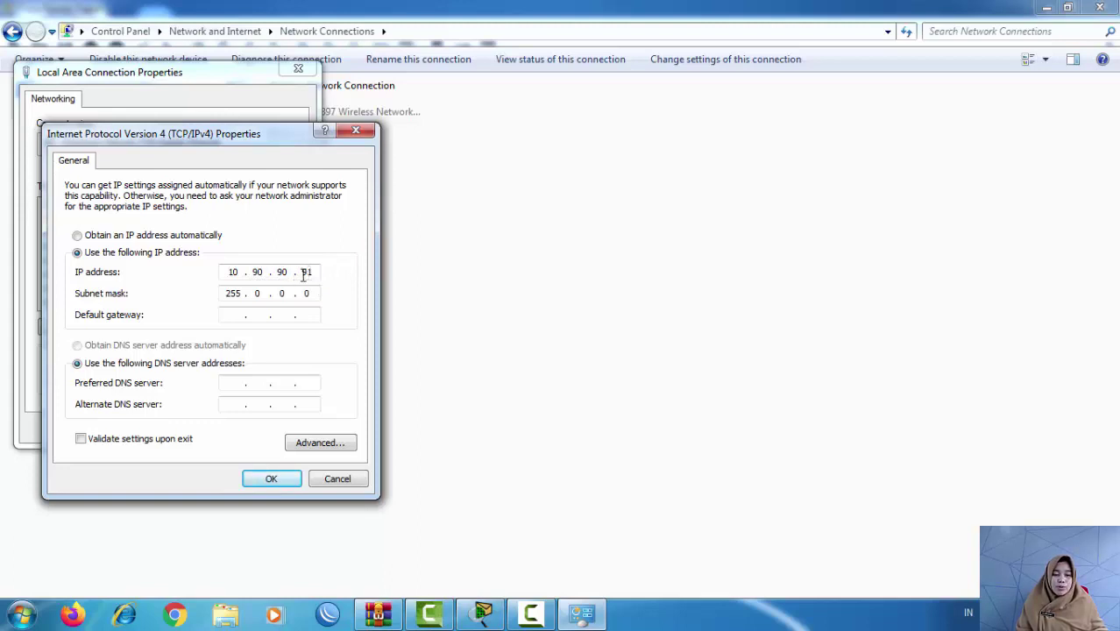
click(271, 480)
click(220, 430)
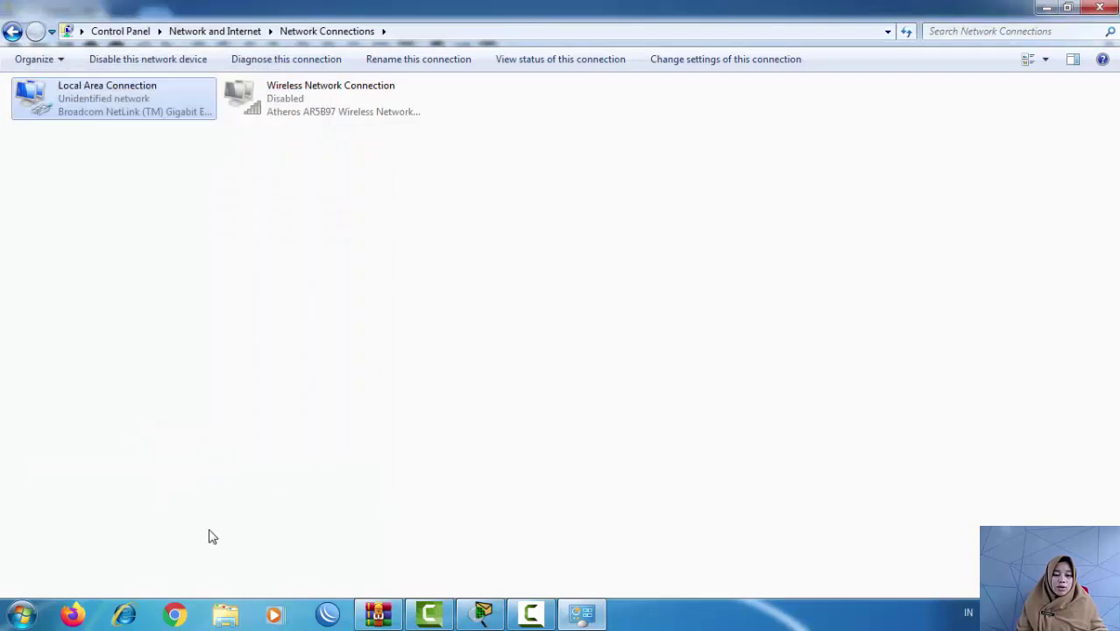
Step: Open the switch's web UI at 10.90.90.90 and log in with its password
click(176, 615)
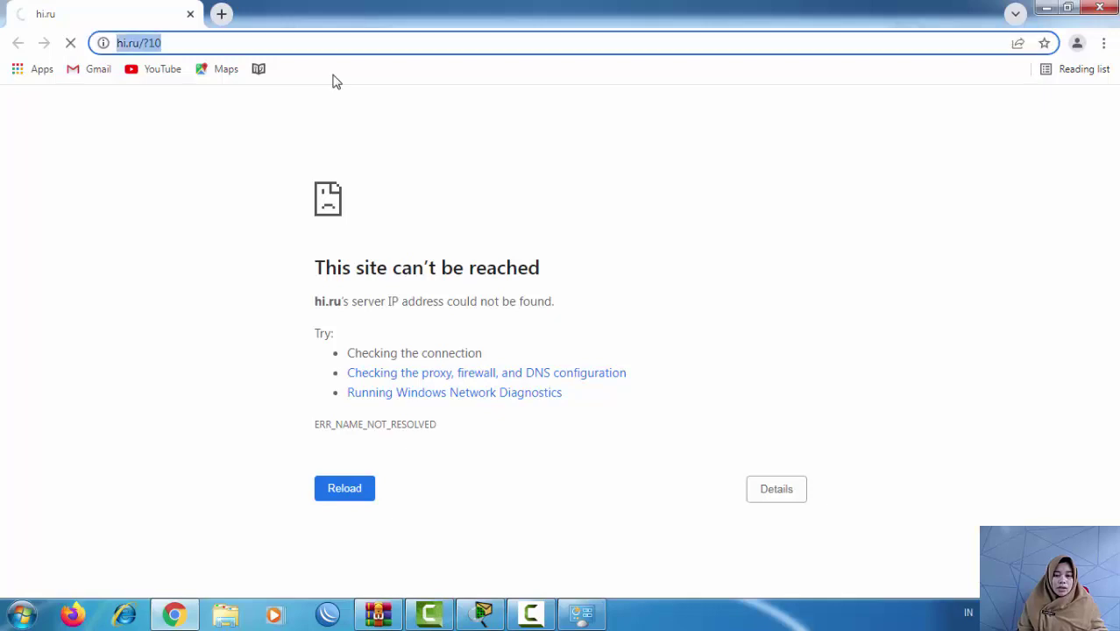
key(BackSpace)
text(10.90.90.9)
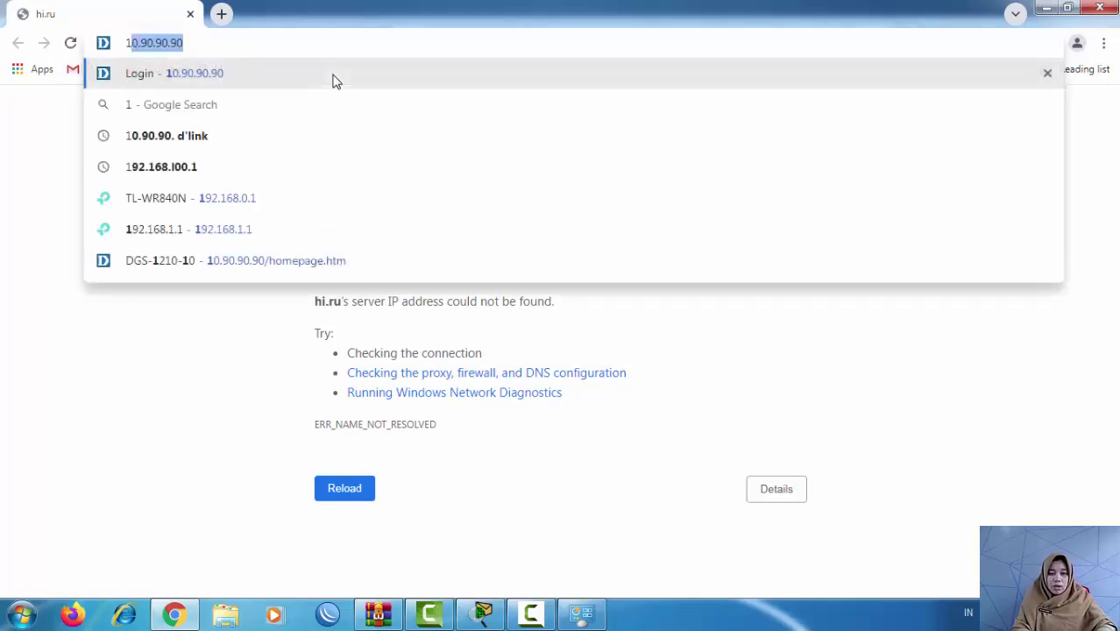
text(0)
key(Return)
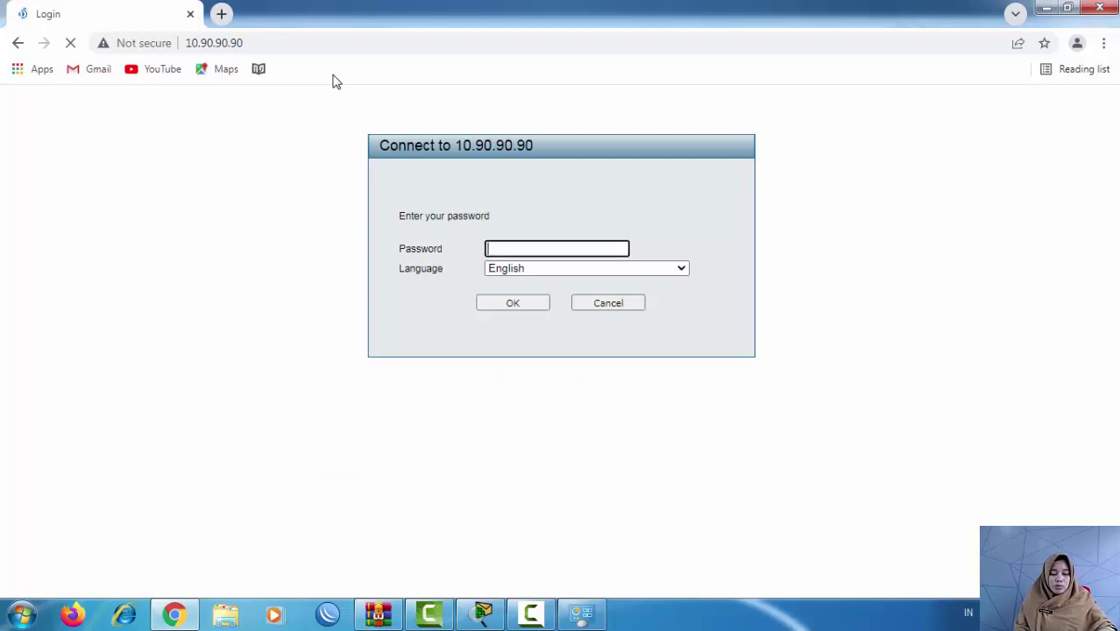
text(adm)
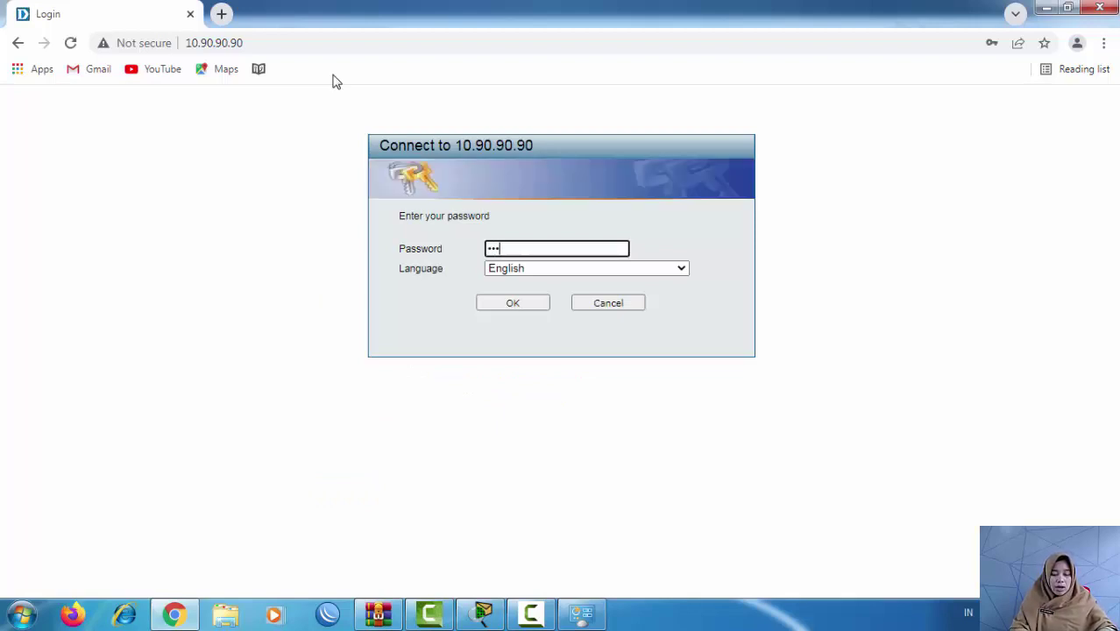
text(in)
key(Return)
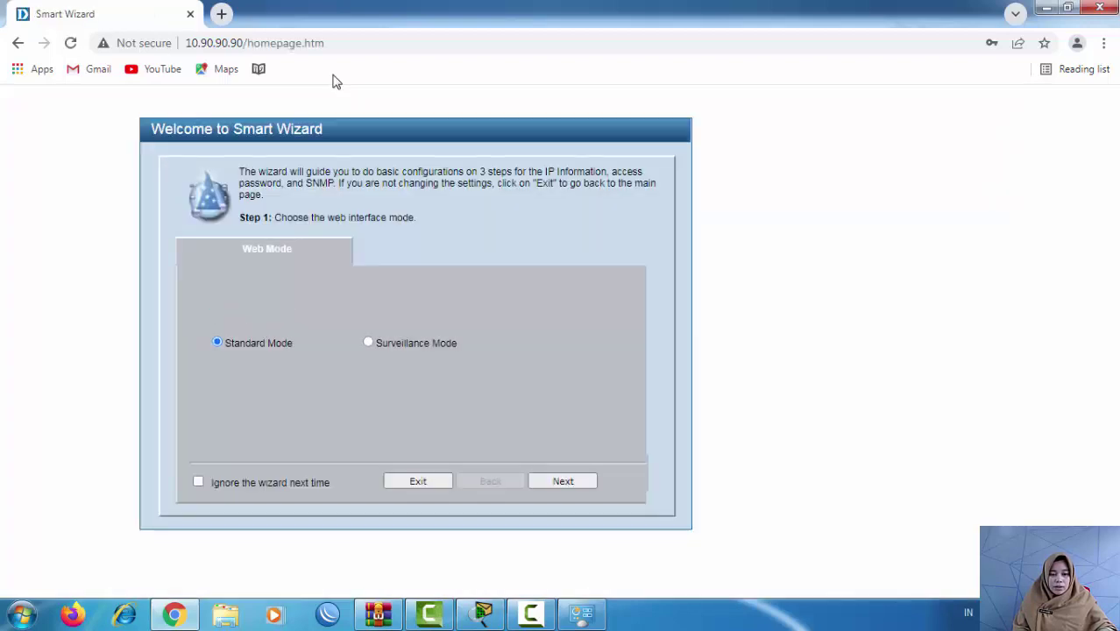
Step: Exit the Smart Wizard and expand the VLAN branch in the left tree
key(Return)
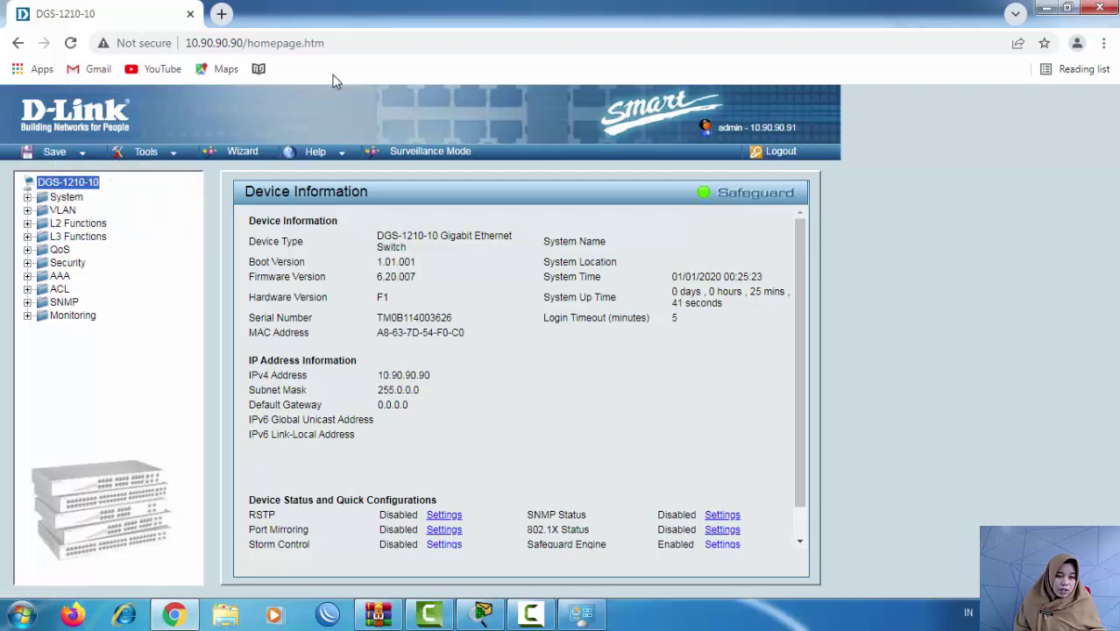
key(Down)
key(Down)
key(Right)
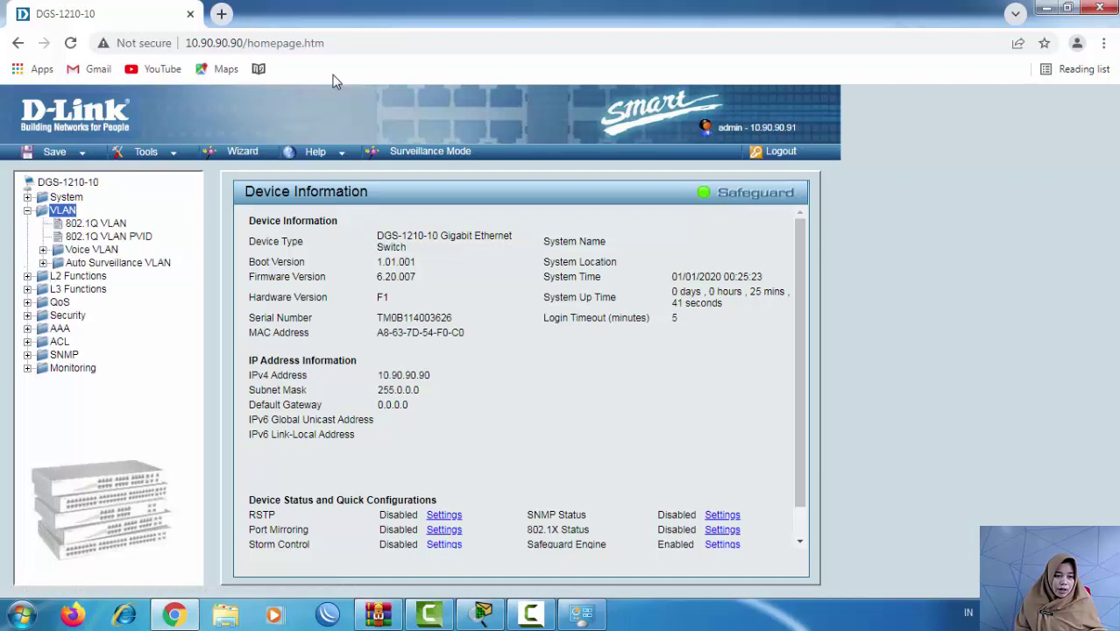
Step: Open the 802.1Q VLAN settings page
key(Down)
key(Return)
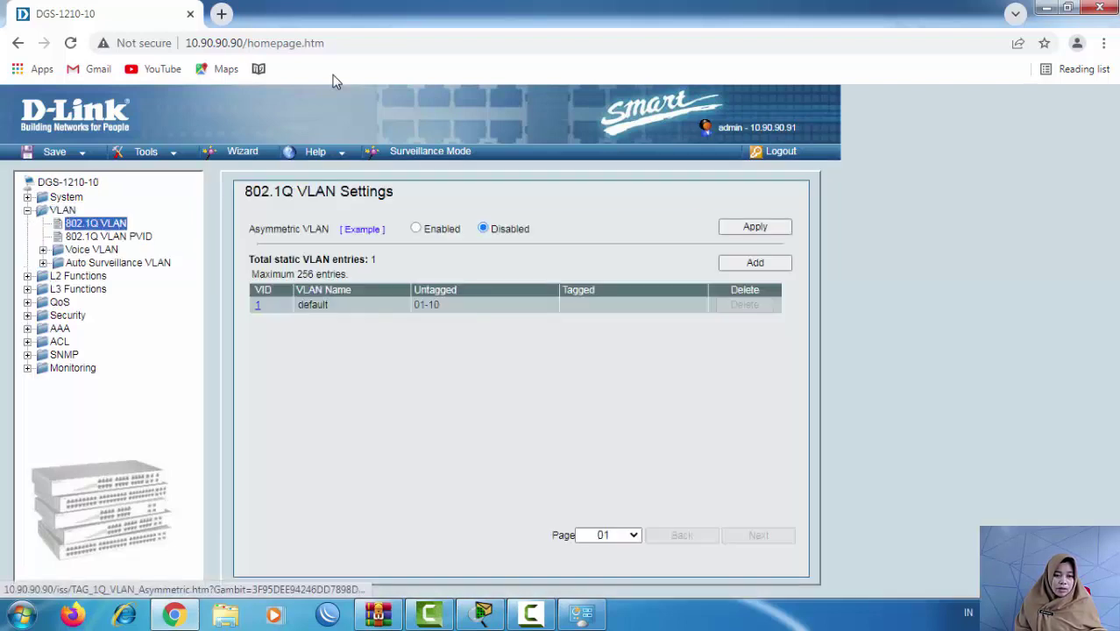
key(Tab)
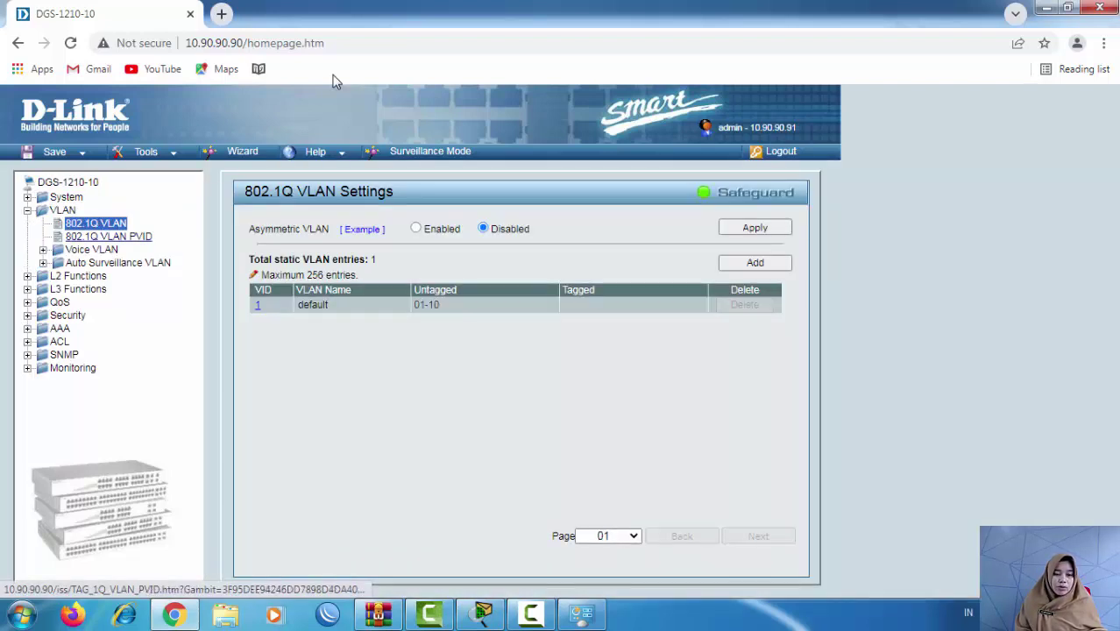
key(Tab)
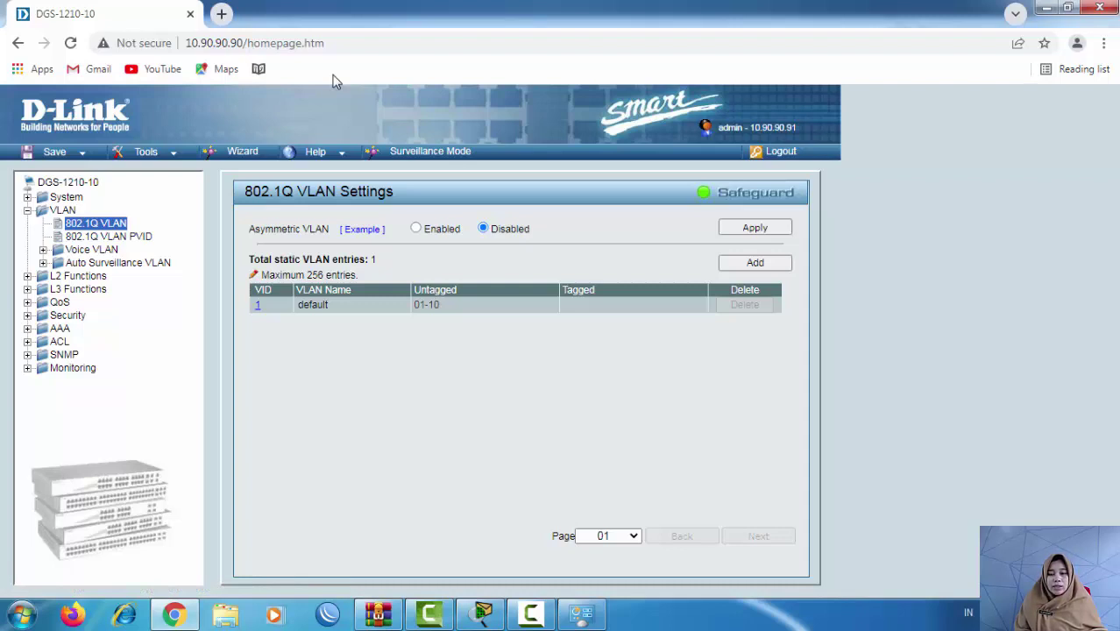
key(Tab)
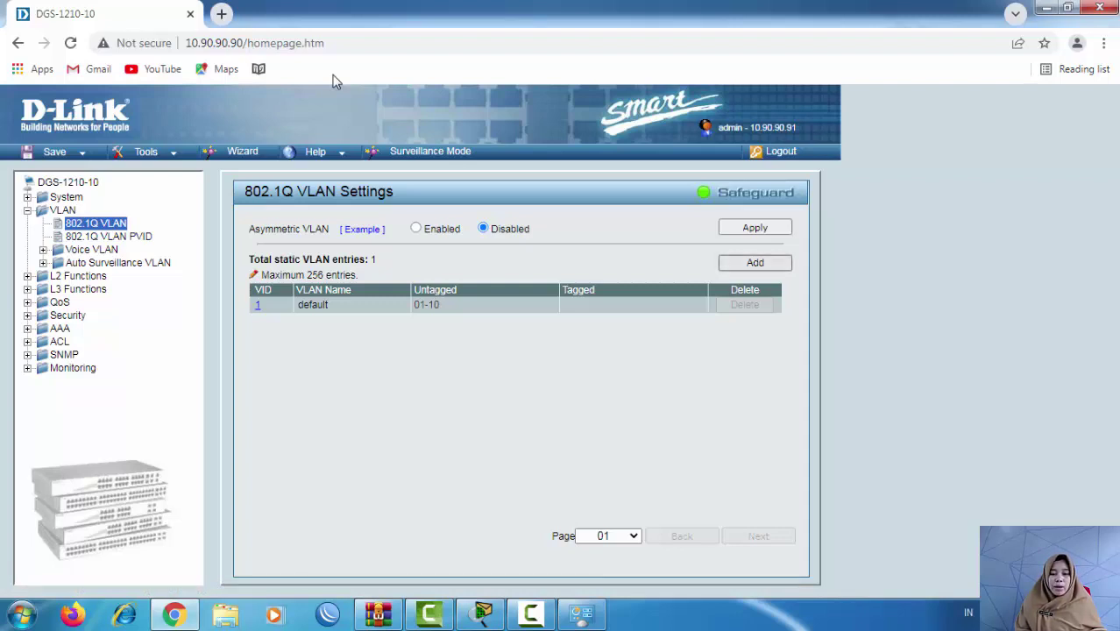
key(Tab)
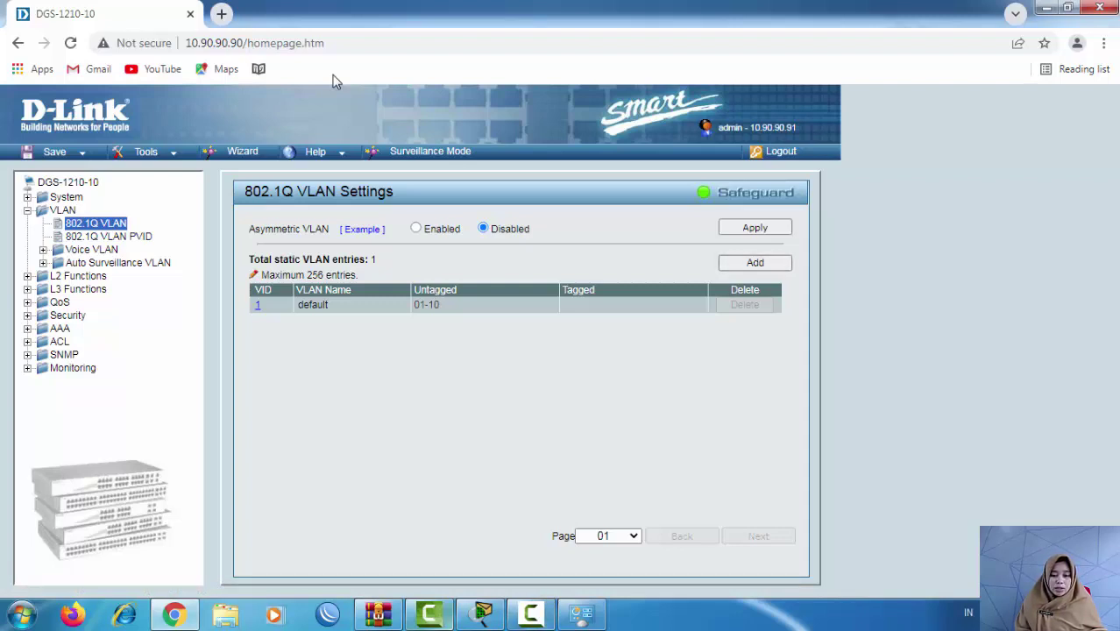
Step: Check the Packet Tracer topology, then open the Add VID Settings form
key(alt+Tab)
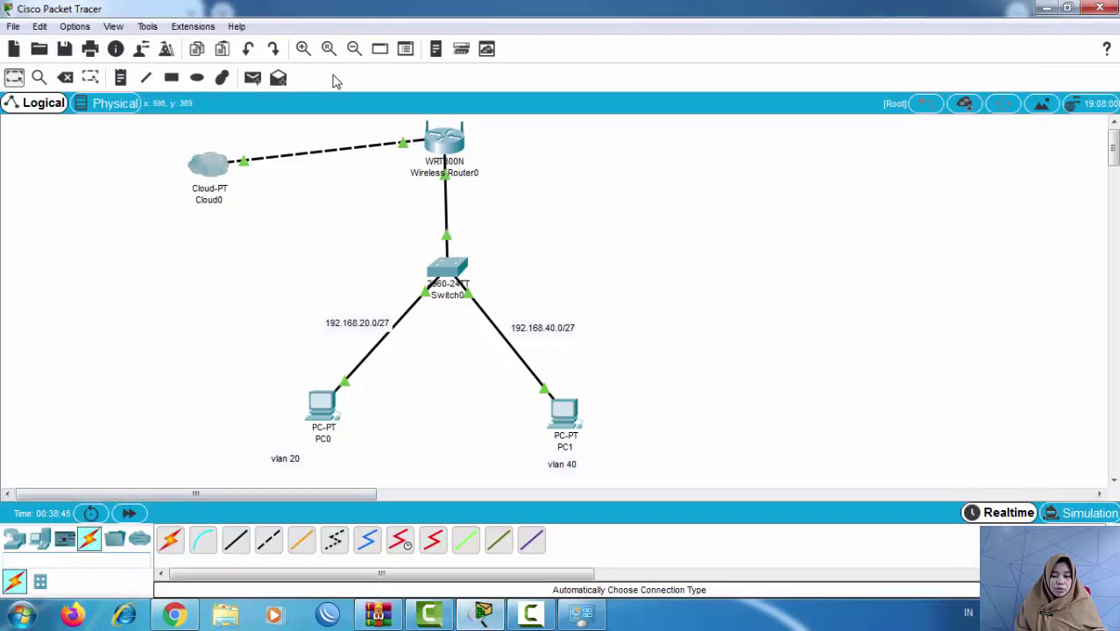
mouse_move(483, 614)
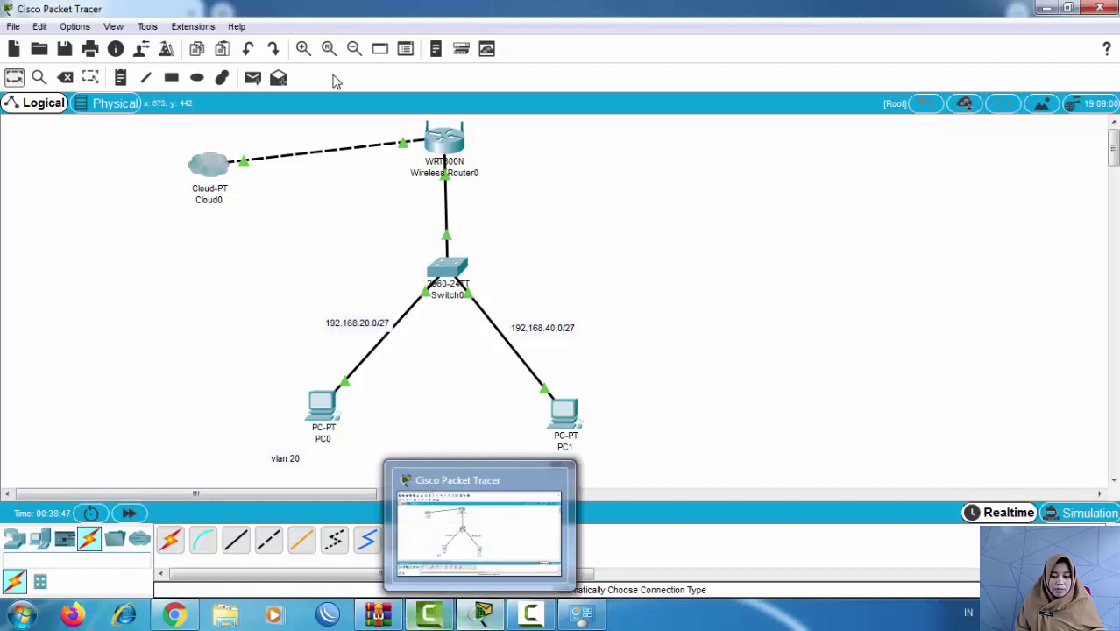
key(shift+super+t)
key(shift+super+t)
key(Return)
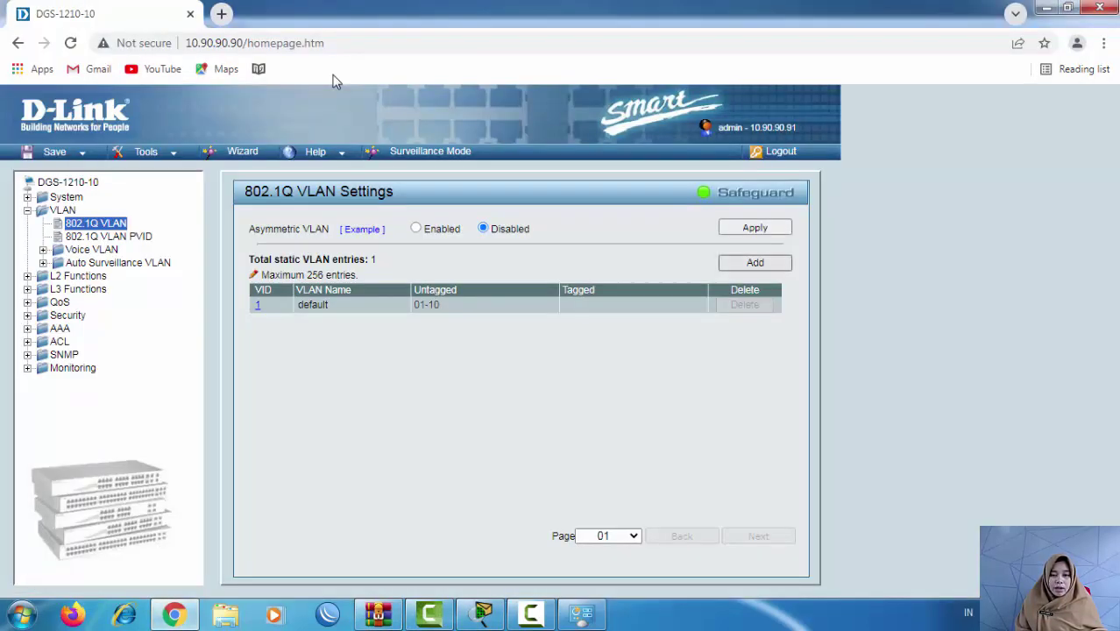
key(Return)
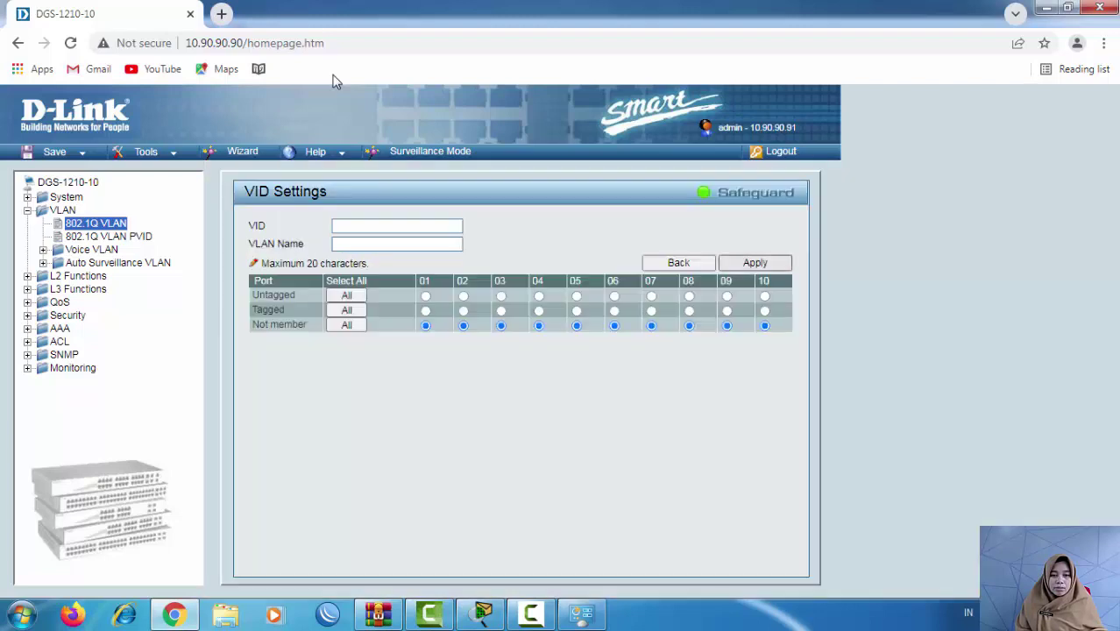
Step: Create VLAN 20 with its autocompleted name, then begin another new VLAN entry
key(Tab)
key(Down)
key(Down)
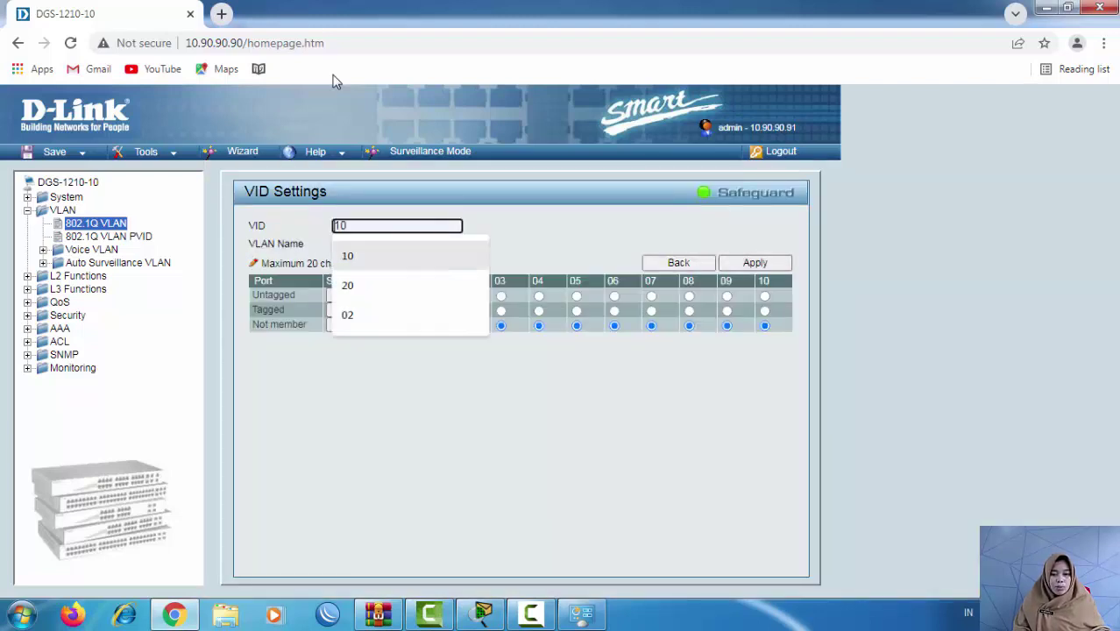
key(Up)
key(Down)
key(Return)
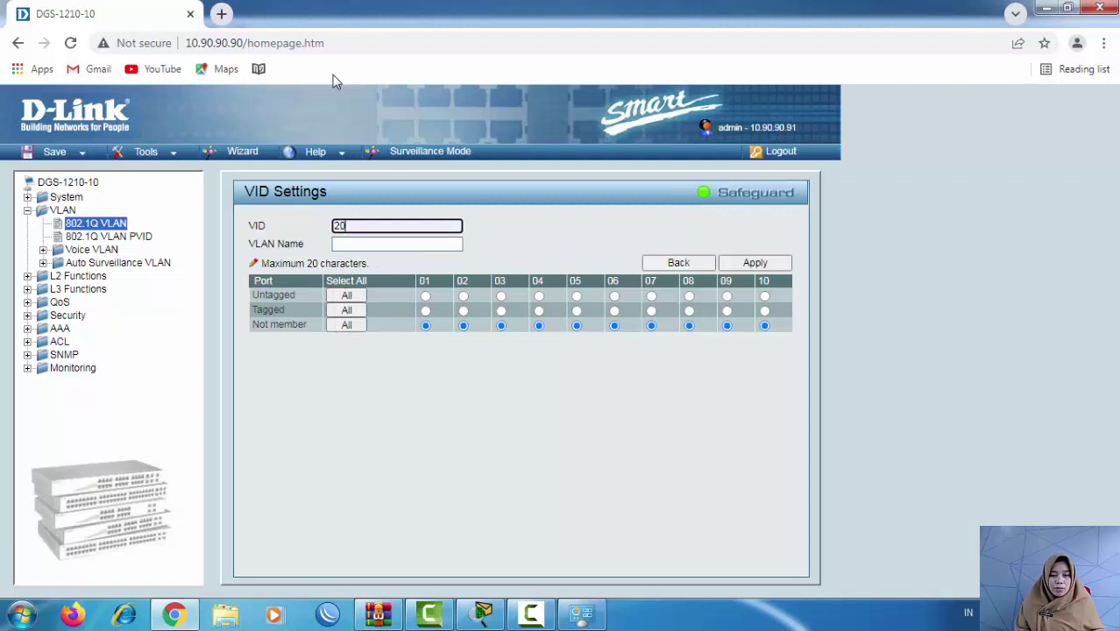
key(Tab)
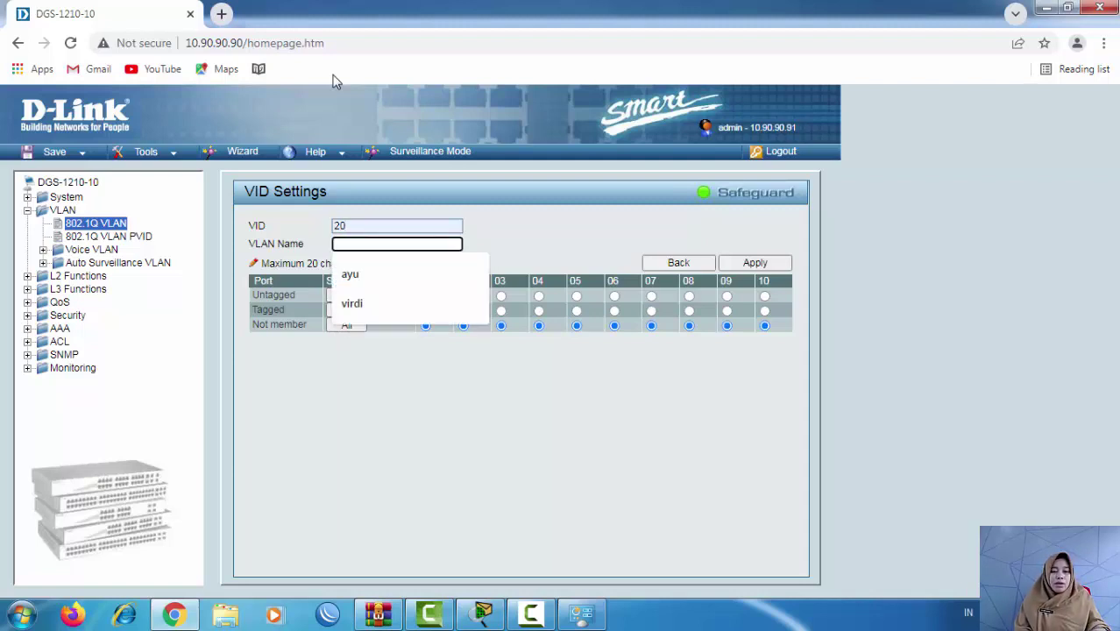
key(Down)
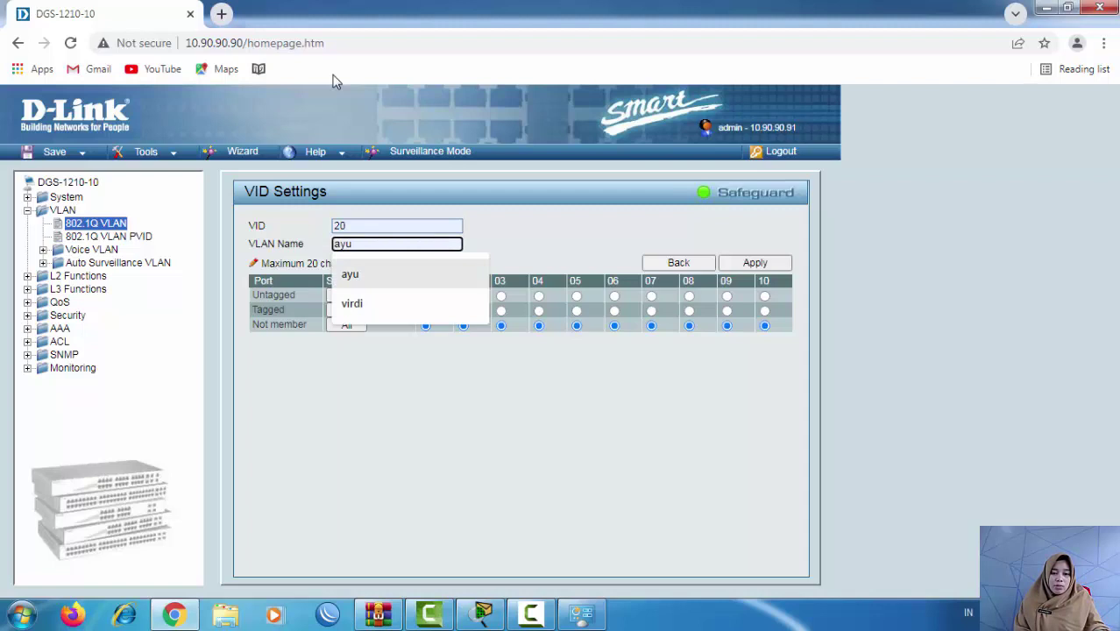
key(Return)
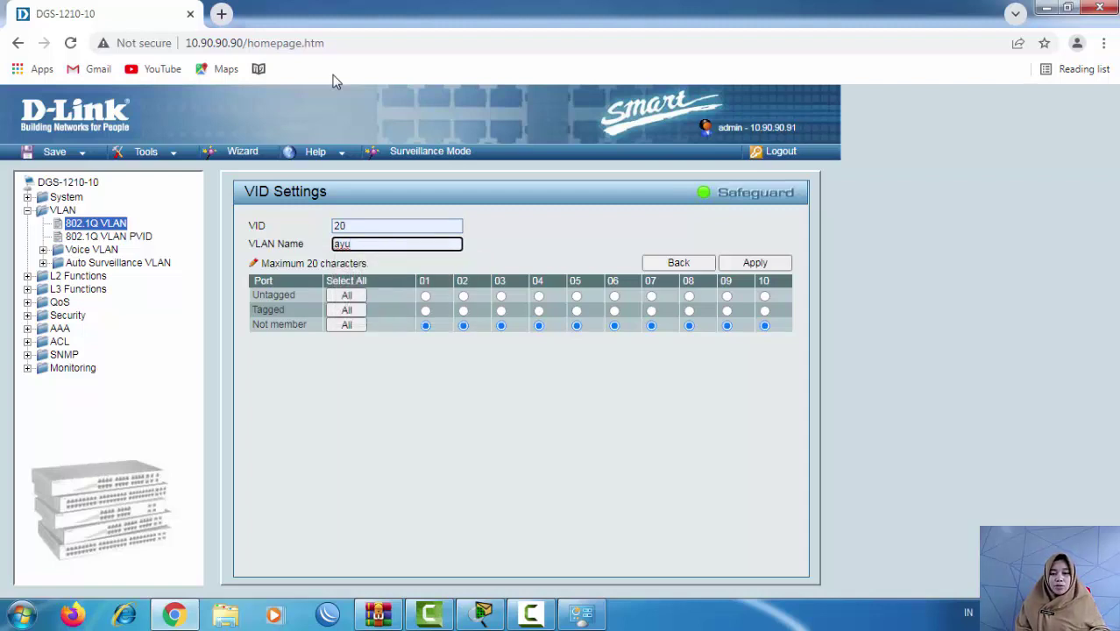
key(Return)
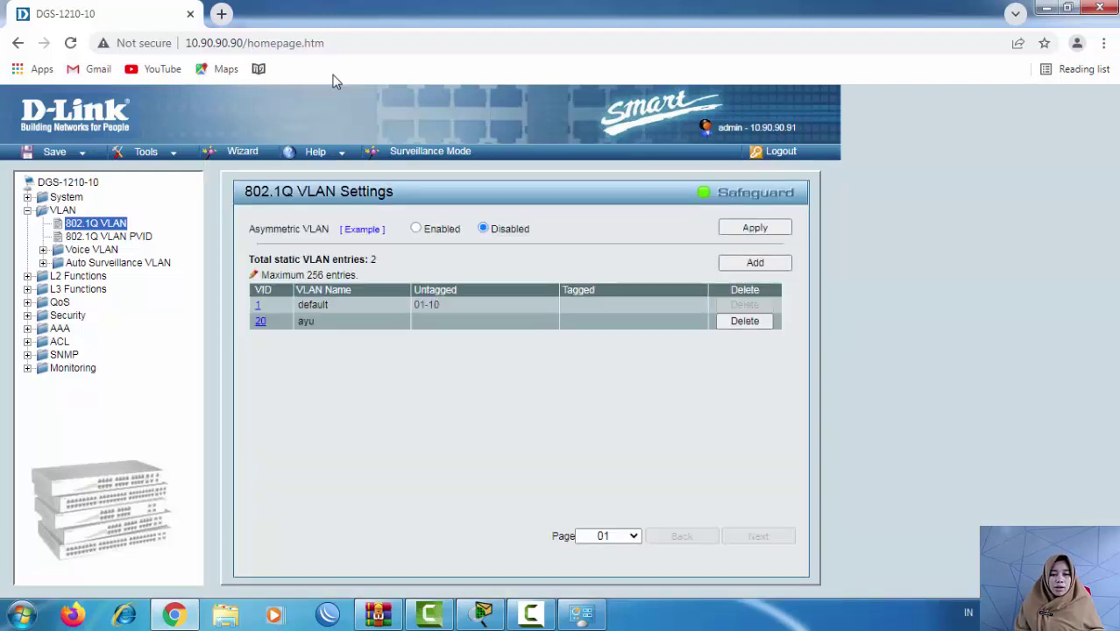
key(Tab)
key(Tab)
key(Return)
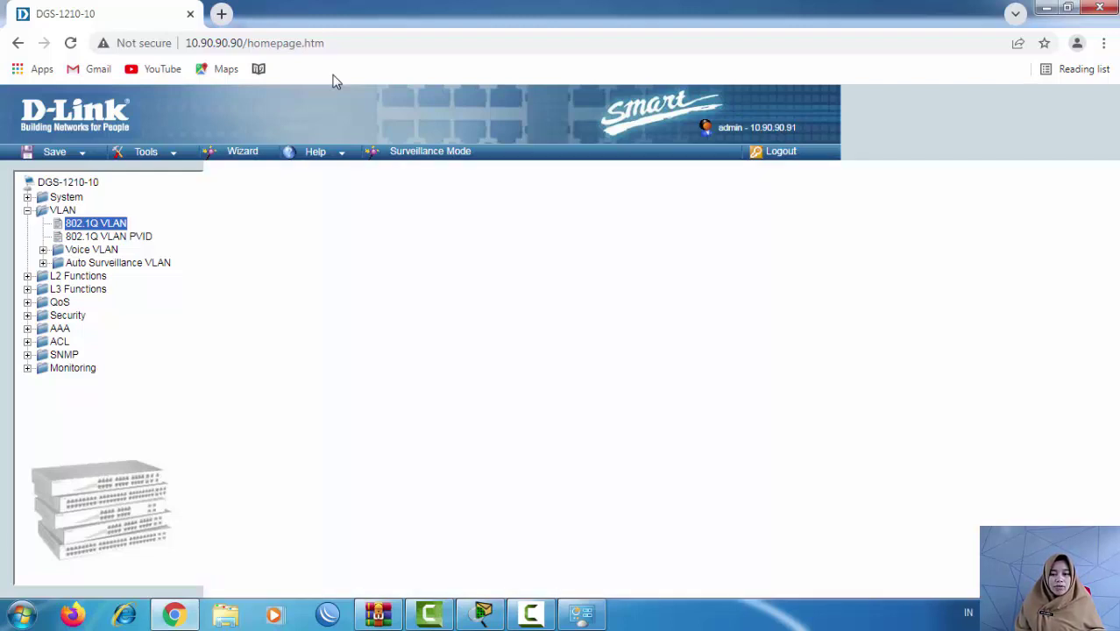
Step: Create VLAN 40 with VID 40 and the second suggested name
key(Tab)
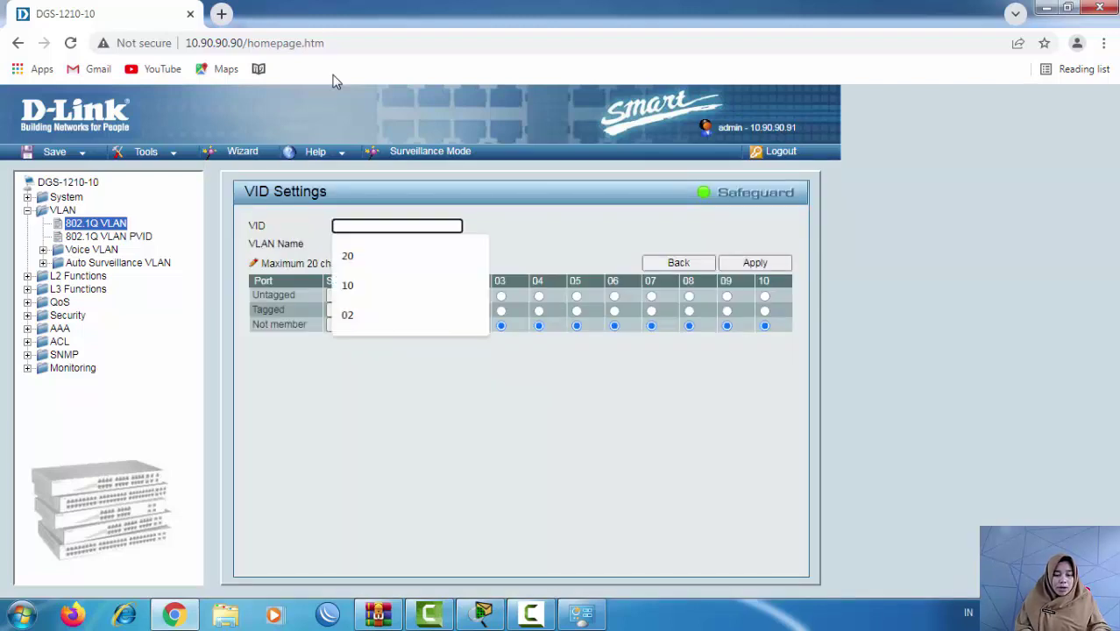
text(40)
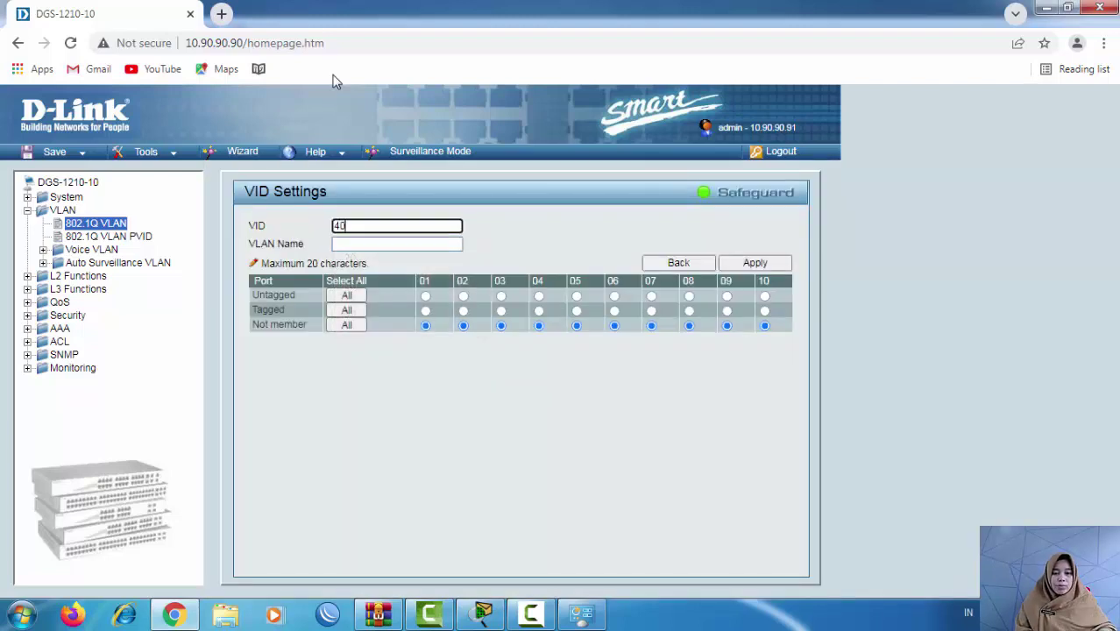
key(Tab)
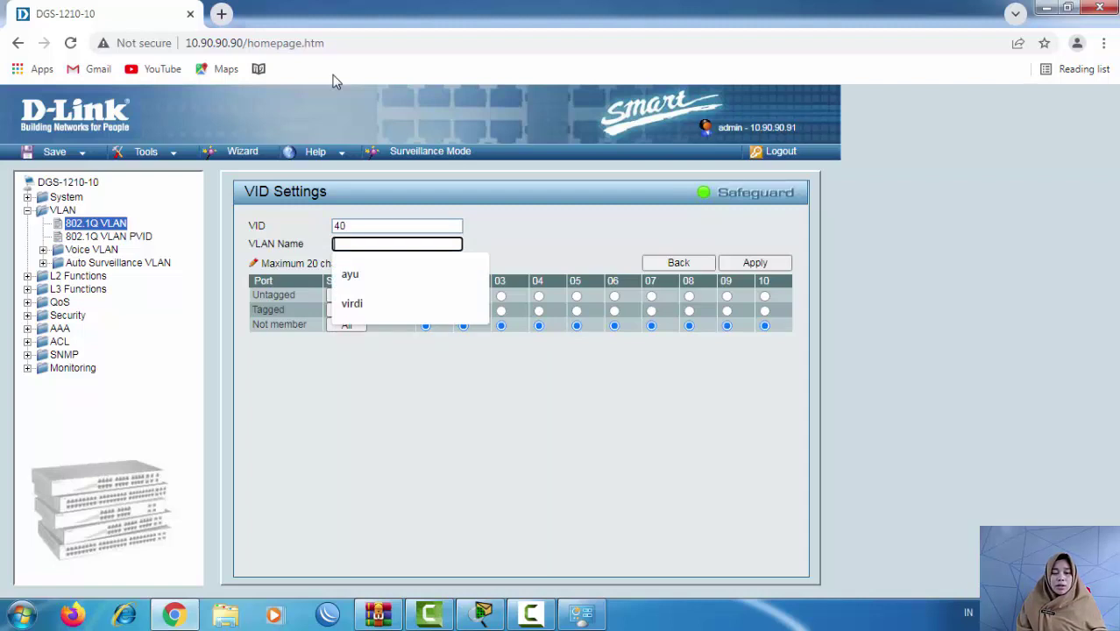
key(Down)
key(Down)
key(Return)
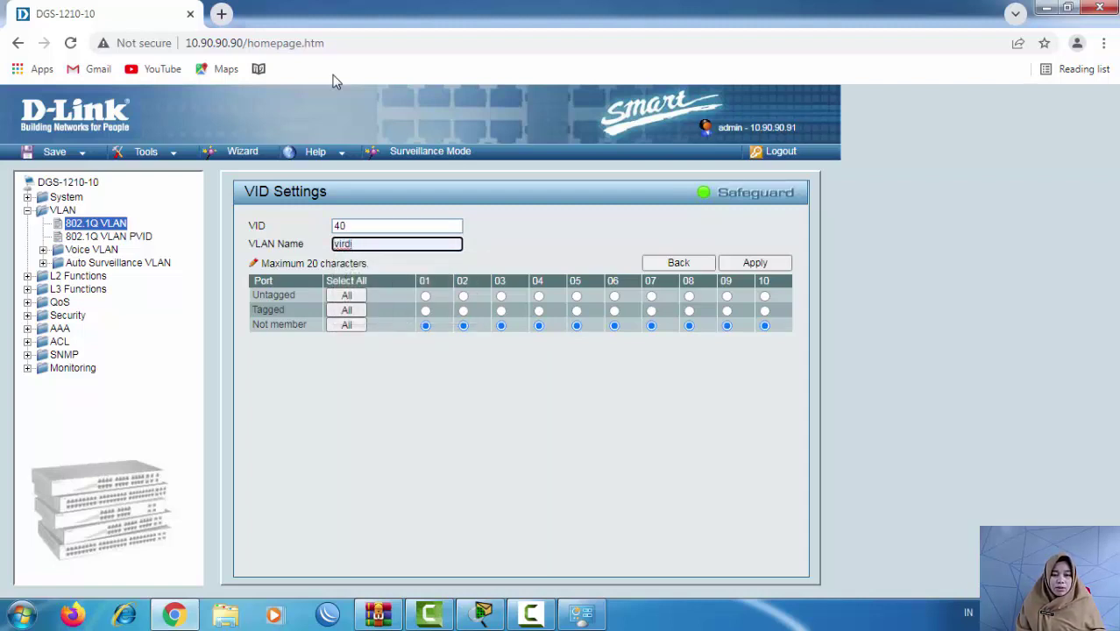
key(Tab)
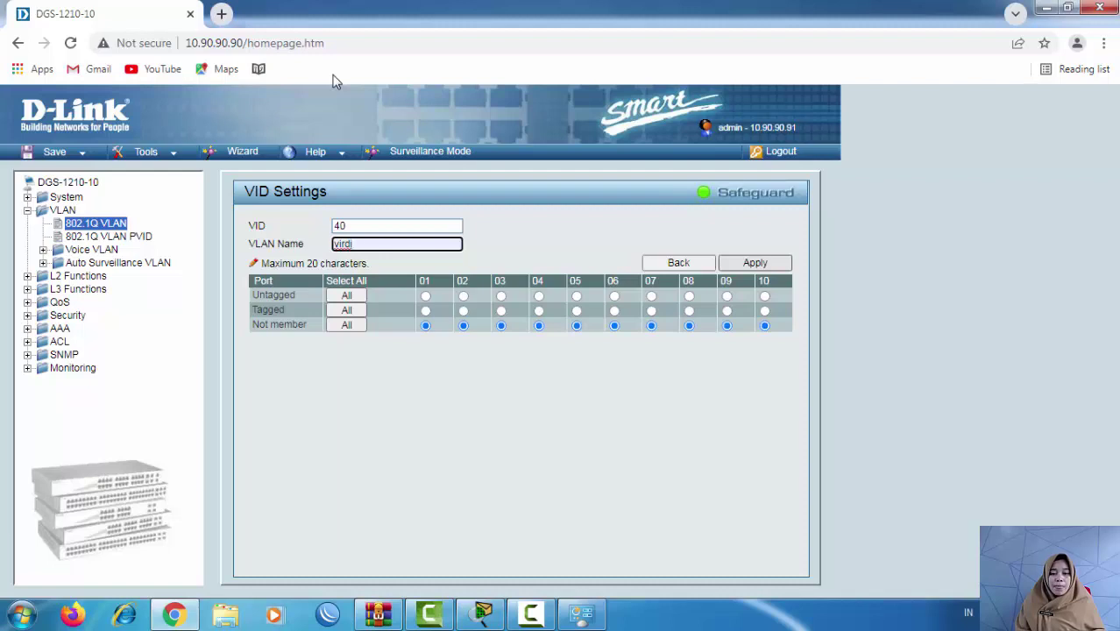
key(Return)
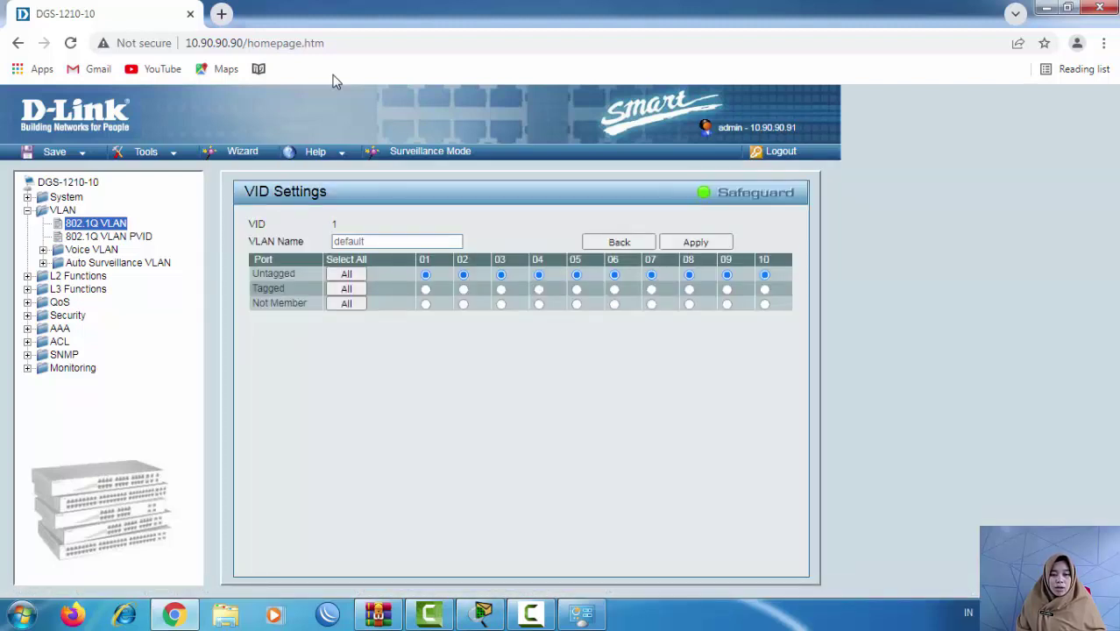
Step: Set ports 02 and 03 of default VLAN 1 to Not Member
click(464, 304)
click(501, 304)
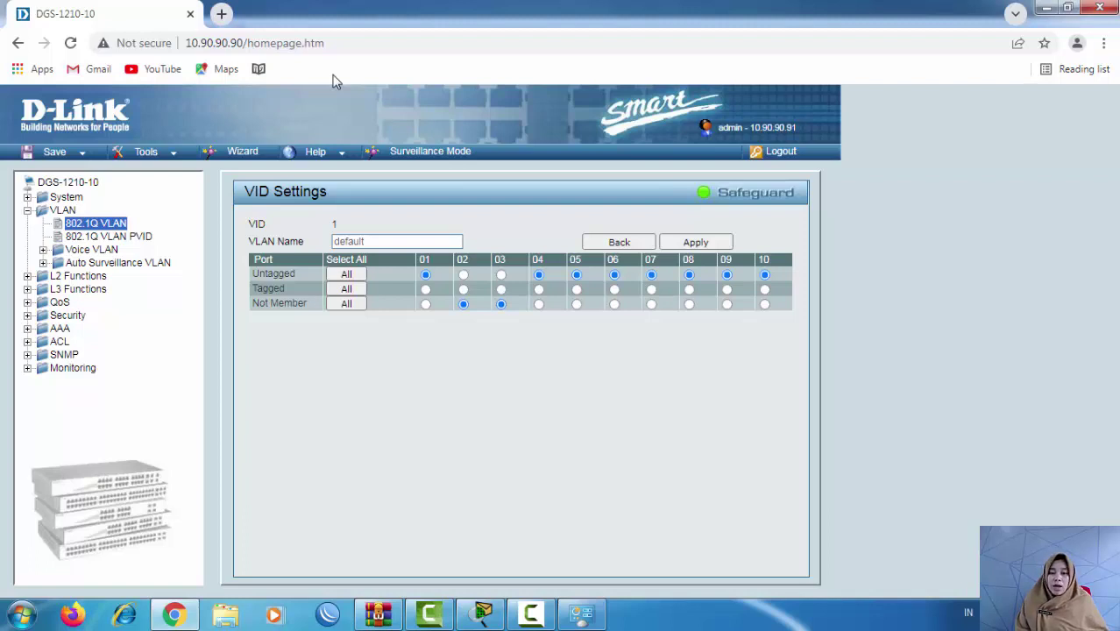
key(alt+Tab)
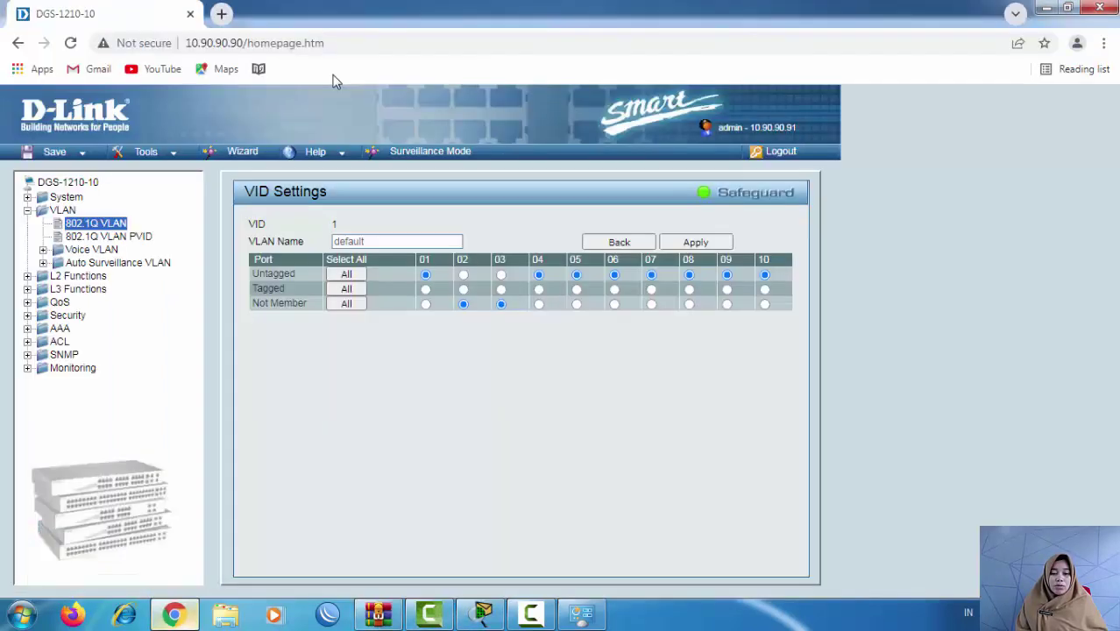
key(alt+Tab)
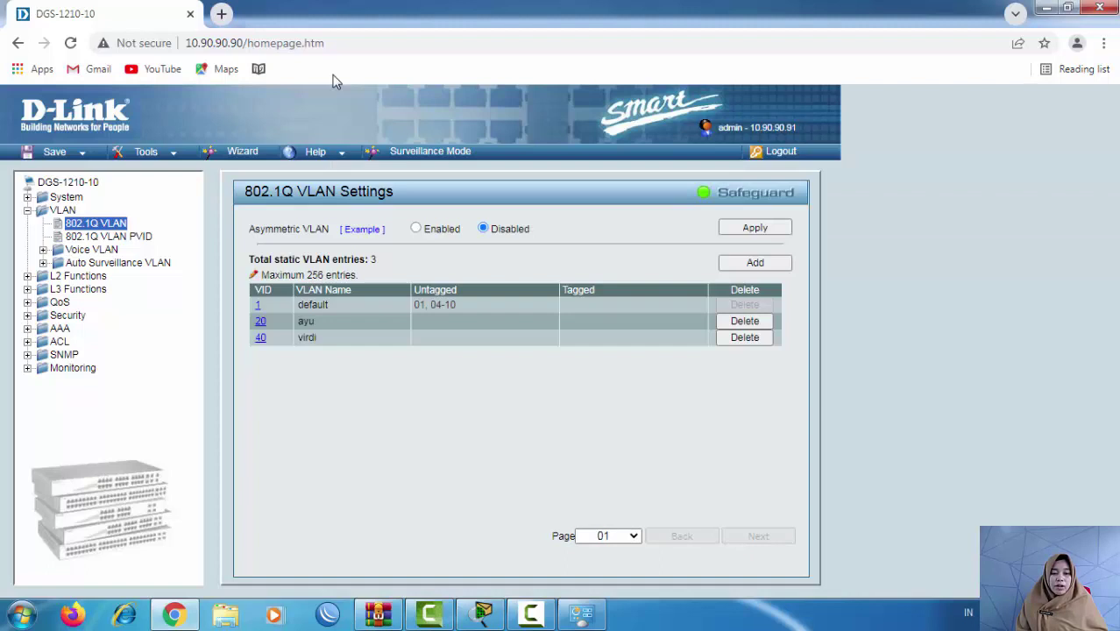
Step: Make port 02 untagged and port 01 tagged in VLAN 20, and apply
click(261, 322)
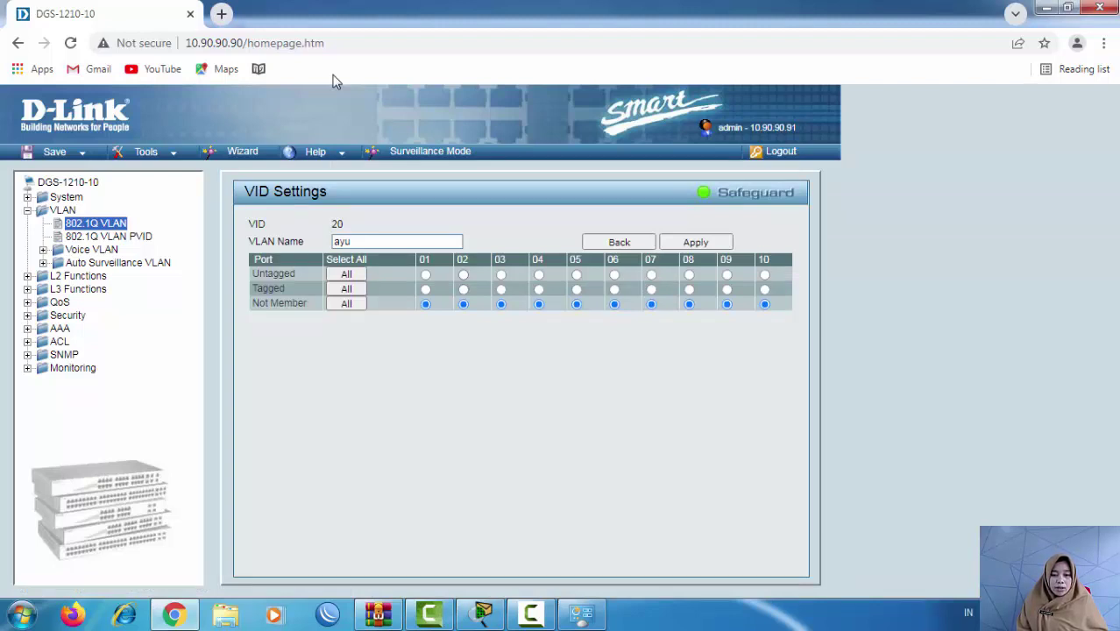
click(463, 274)
click(426, 289)
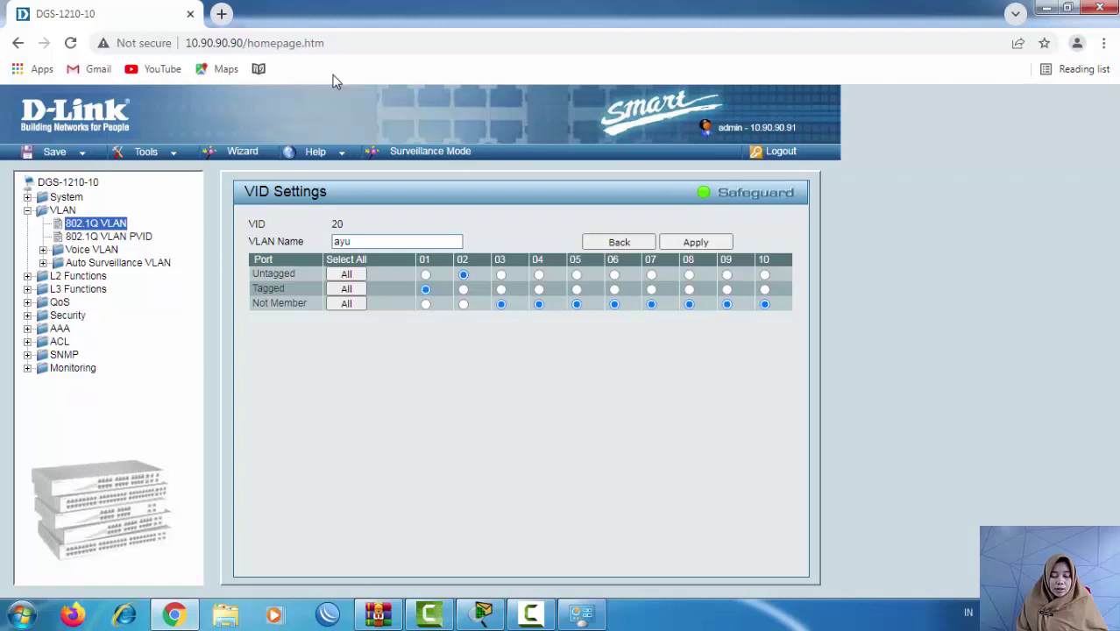
mouse_move(483, 614)
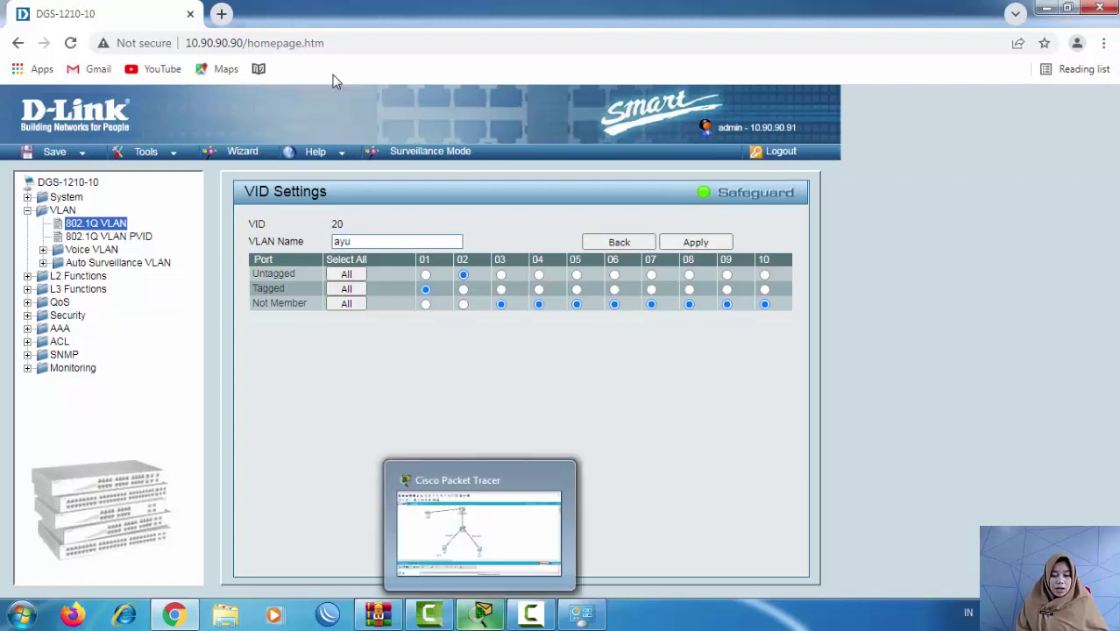
click(479, 530)
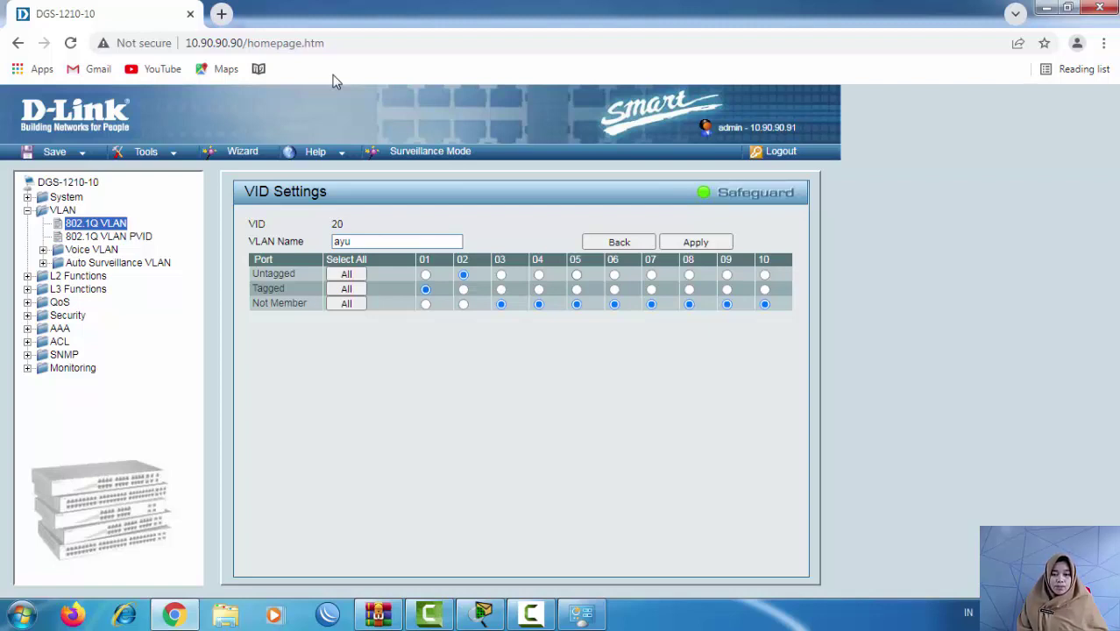
key(Return)
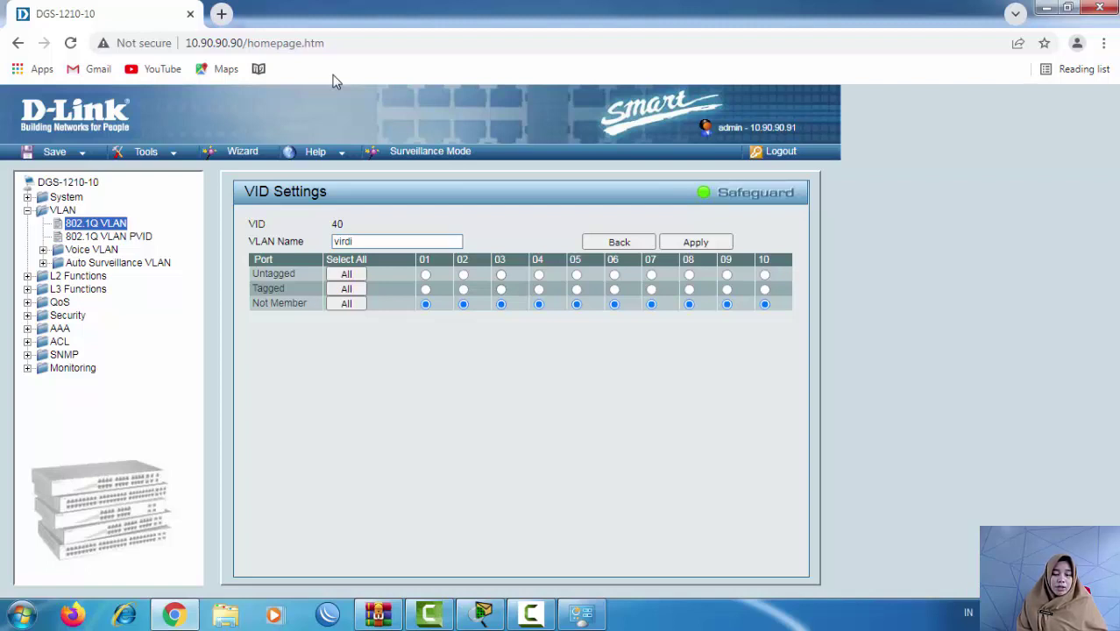
Step: Make port 03 untagged and port 01 tagged in VLAN 40, then return to Packet Tracer
click(501, 275)
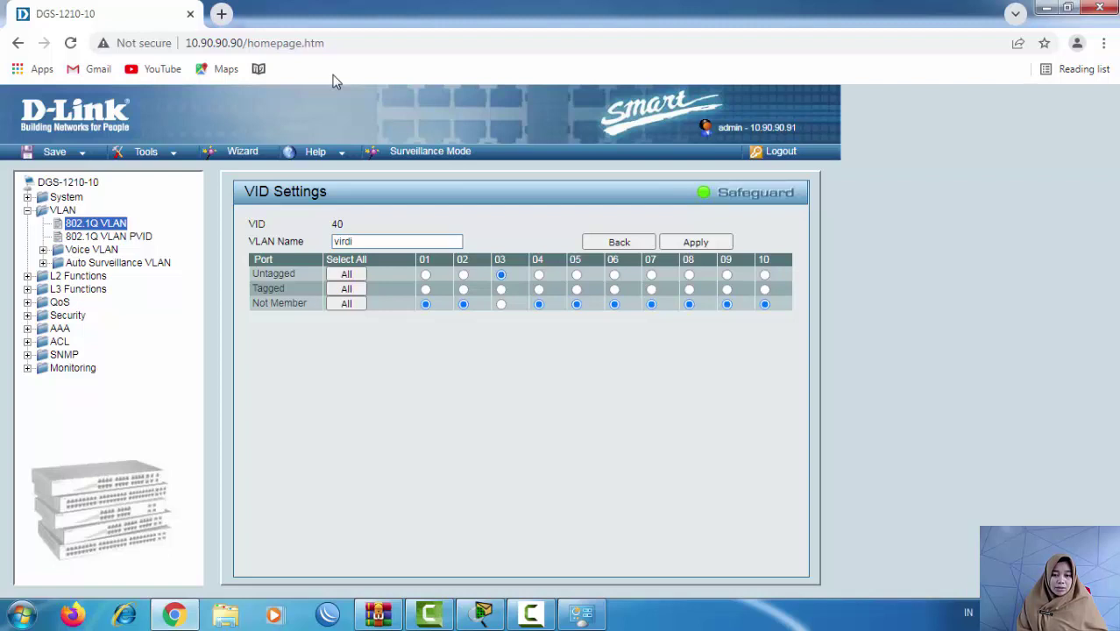
click(425, 289)
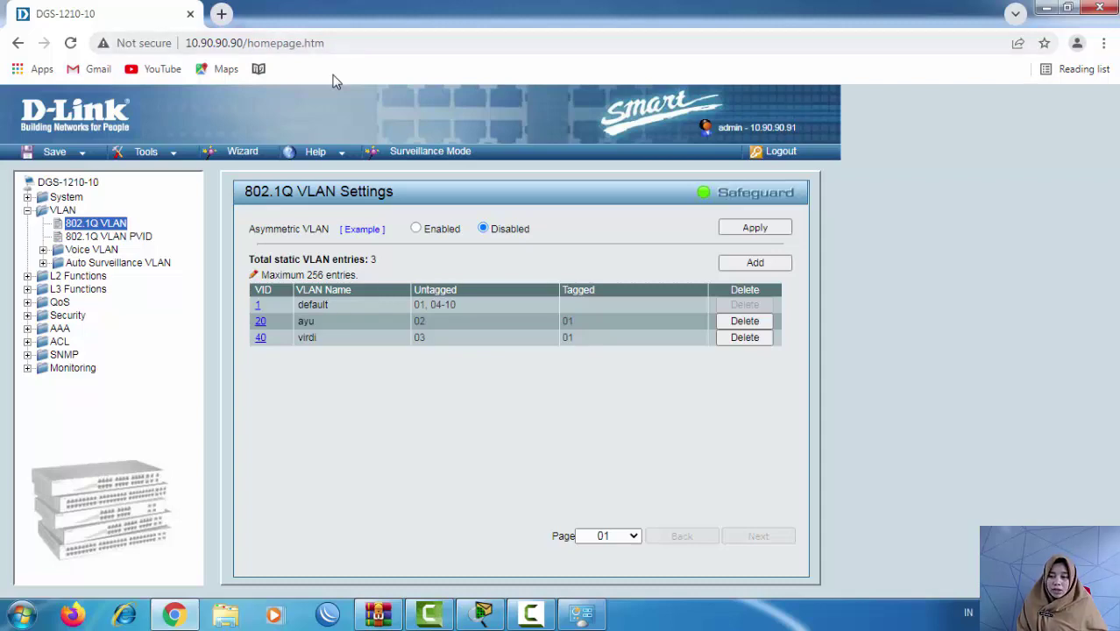
key(alt+Tab)
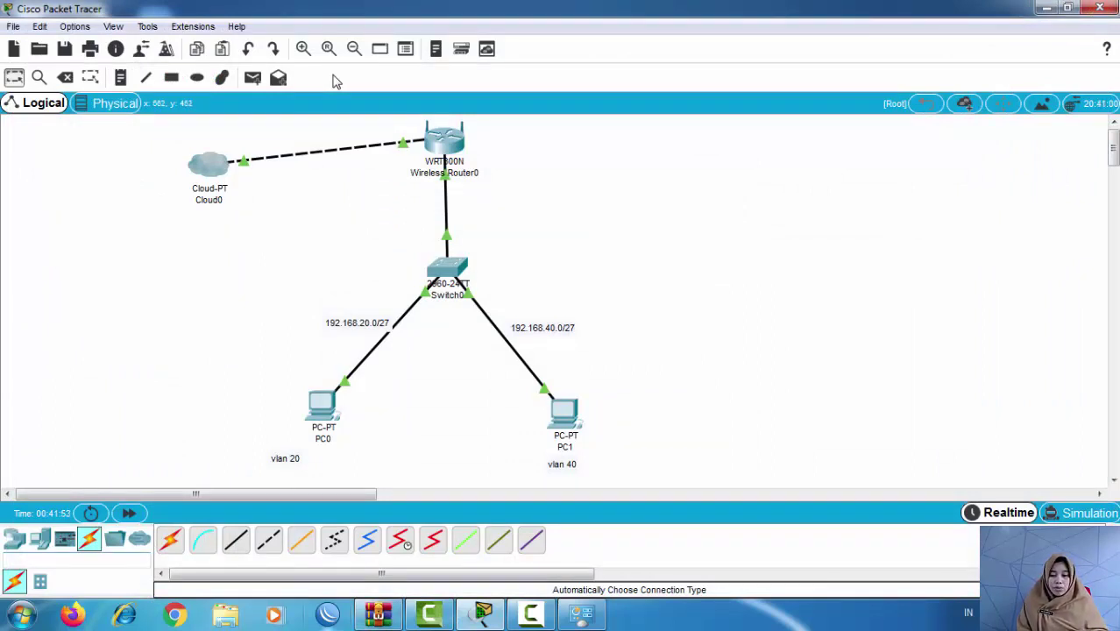
Step: Open the Network and Sharing Center from the system tray network status
mouse_move(378, 613)
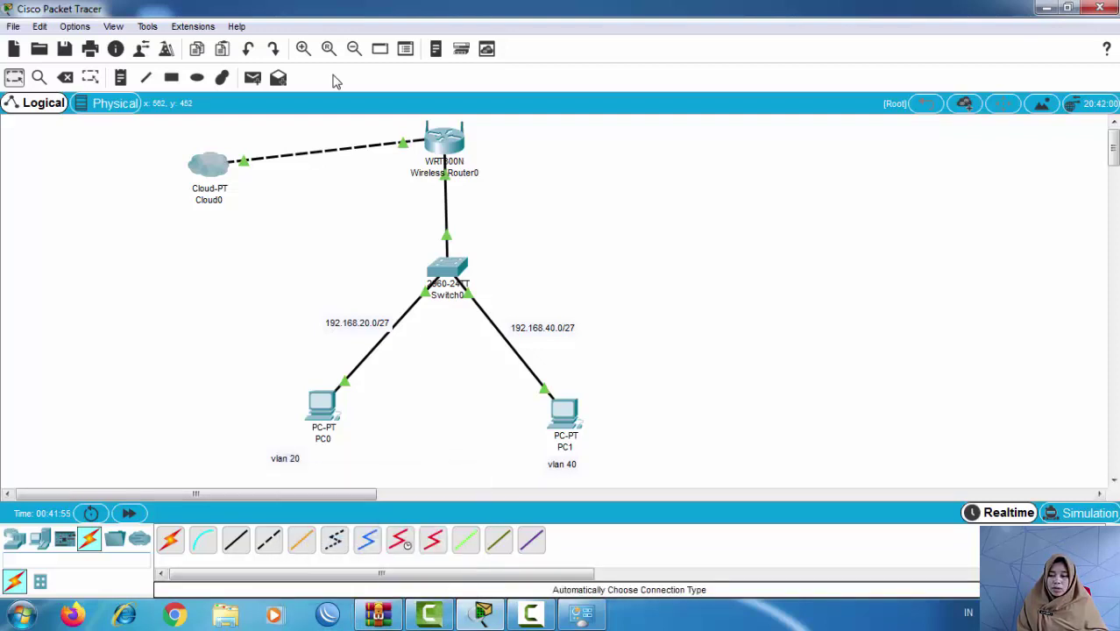
click(991, 613)
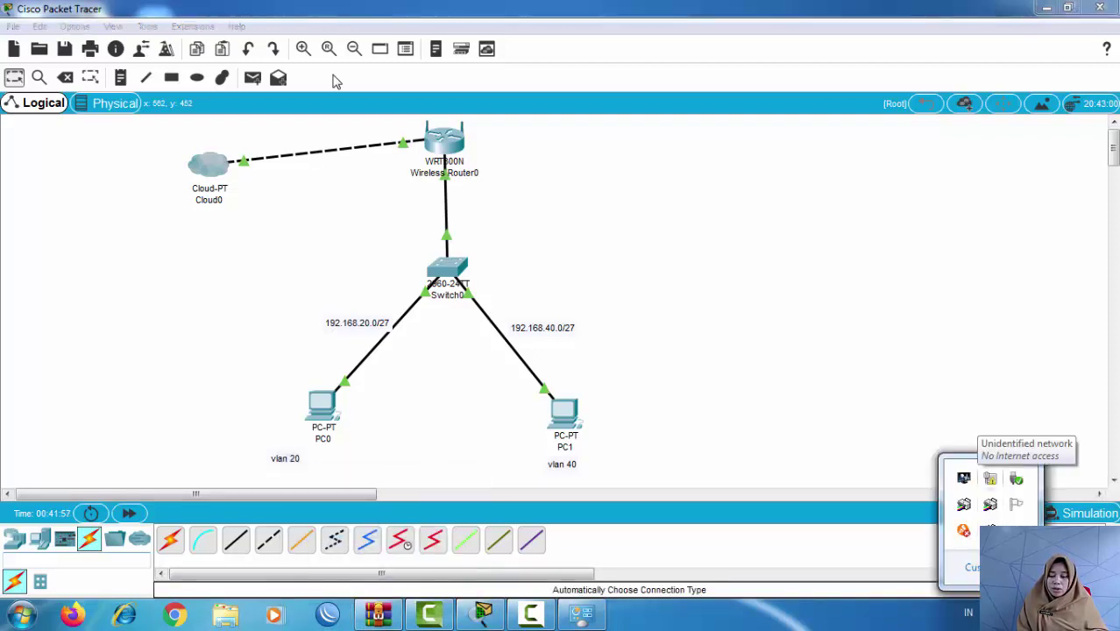
click(990, 478)
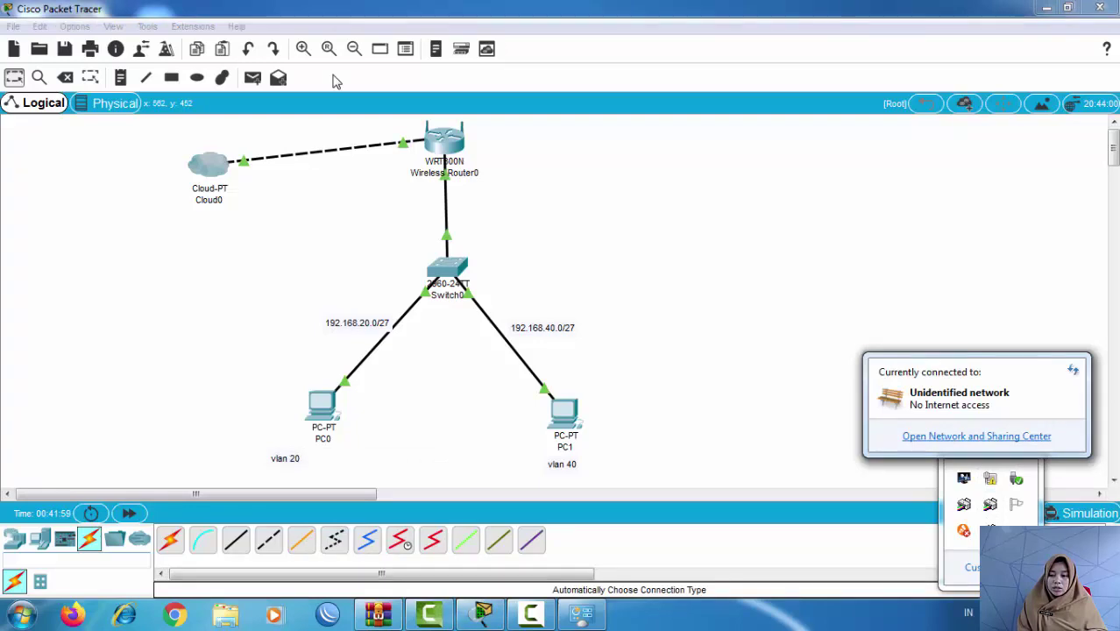
key(Return)
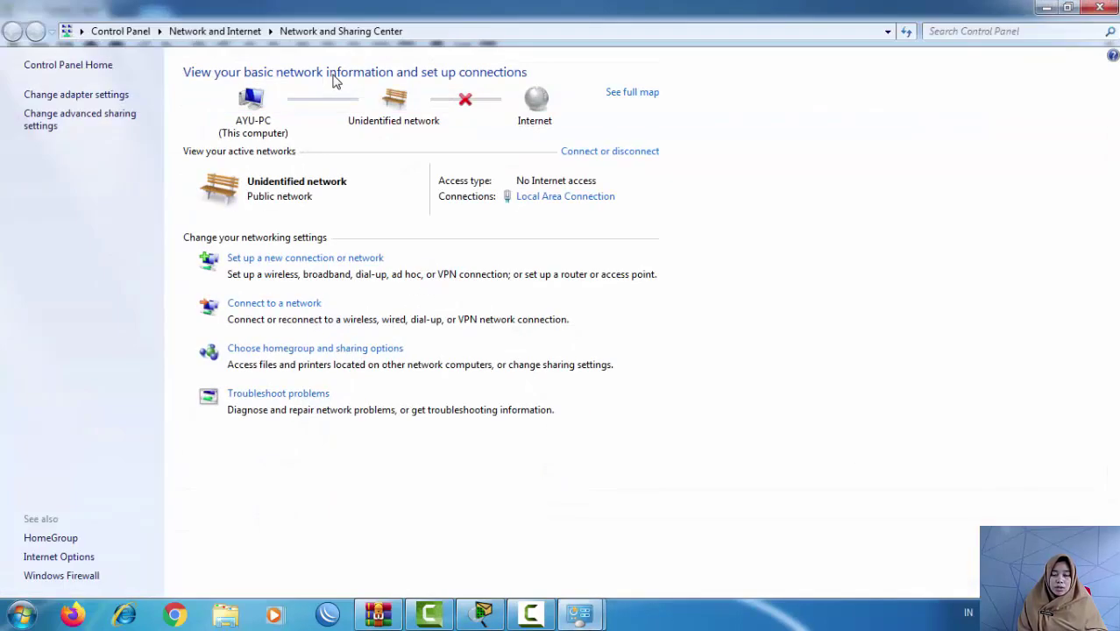
Step: Set the Local Area Connection's IPv4 properties to obtain the IP address and DNS servers automatically
key(Tab)
key(shift+Tab)
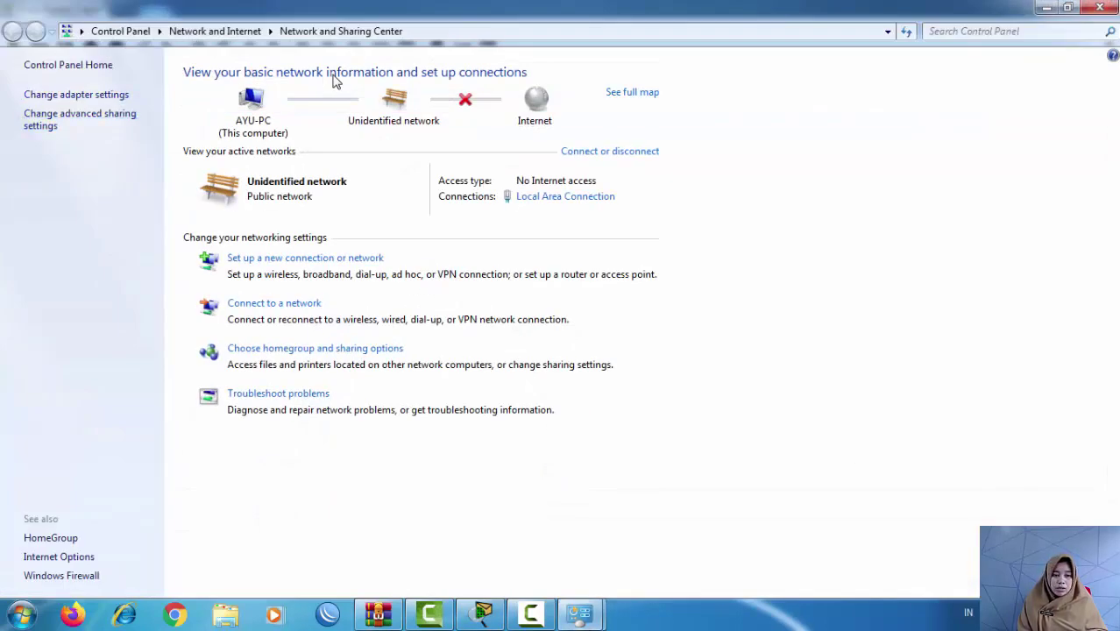
key(Return)
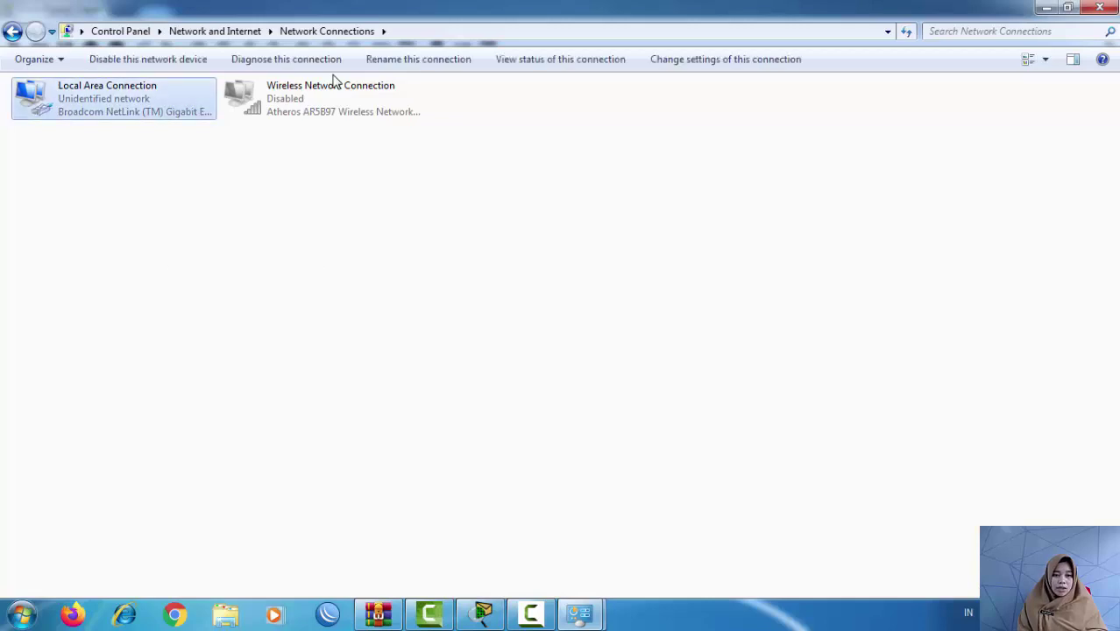
key(shift+F10)
key(Up)
key(Return)
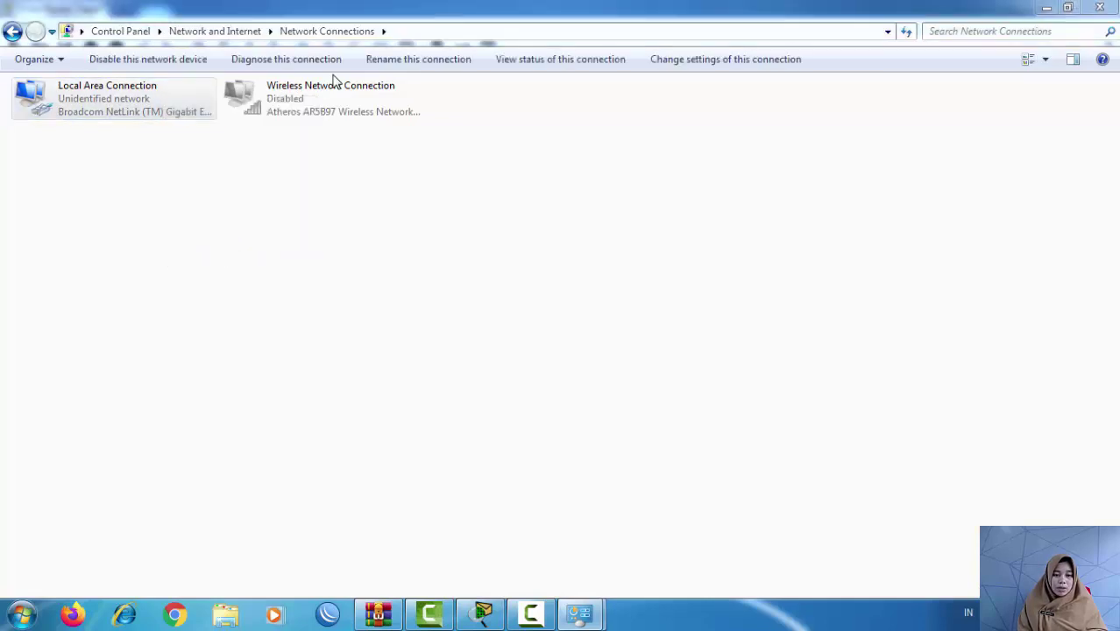
key(Down)
key(Down)
key(Down)
key(Down)
key(Down)
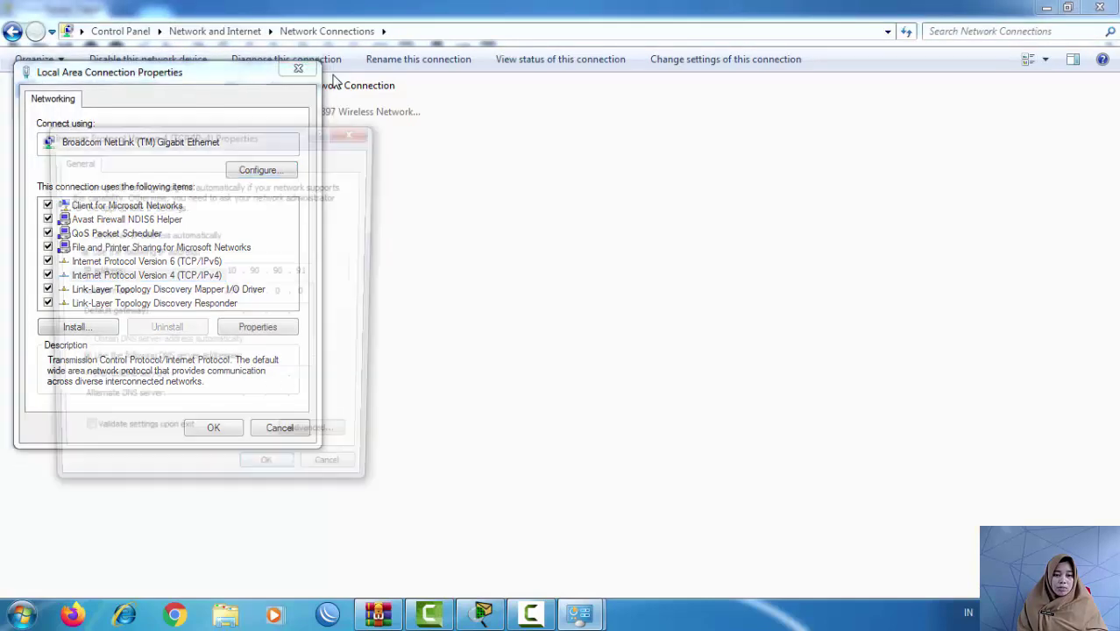
key(alt+r)
key(alt+o)
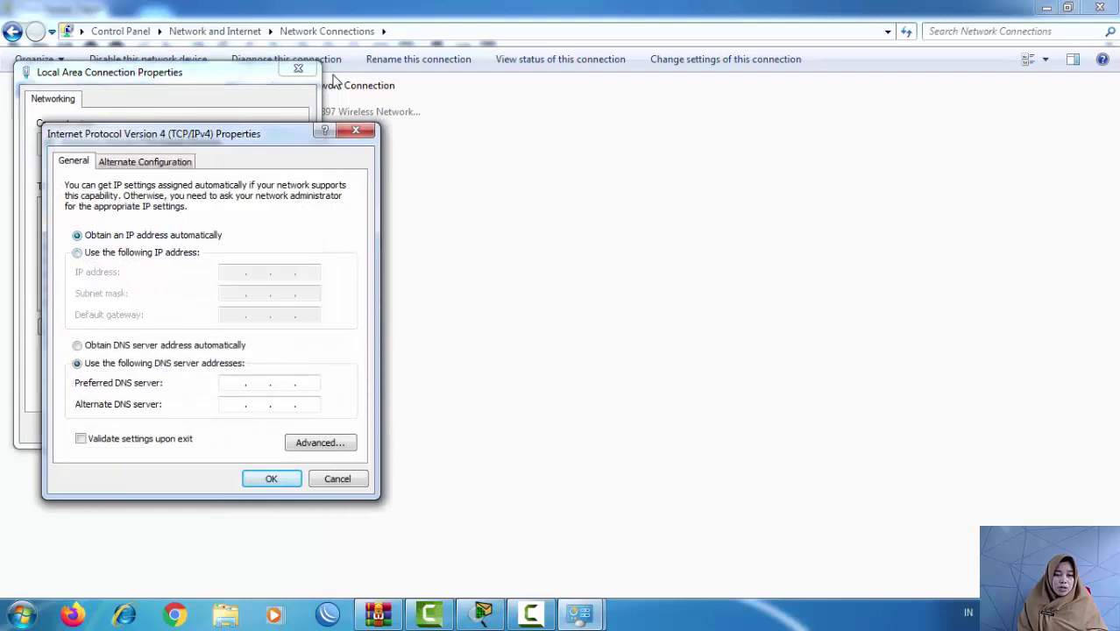
key(alt+b)
key(Return)
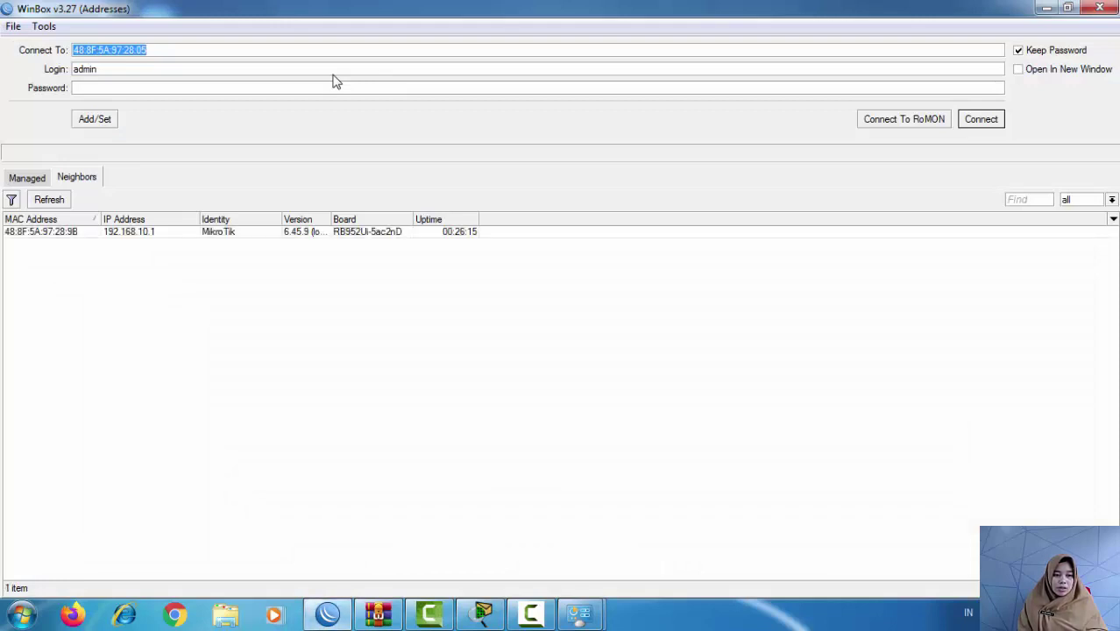
Step: Log in to the discovered MikroTik router, then reset its configuration and confirm the reboot
click(41, 233)
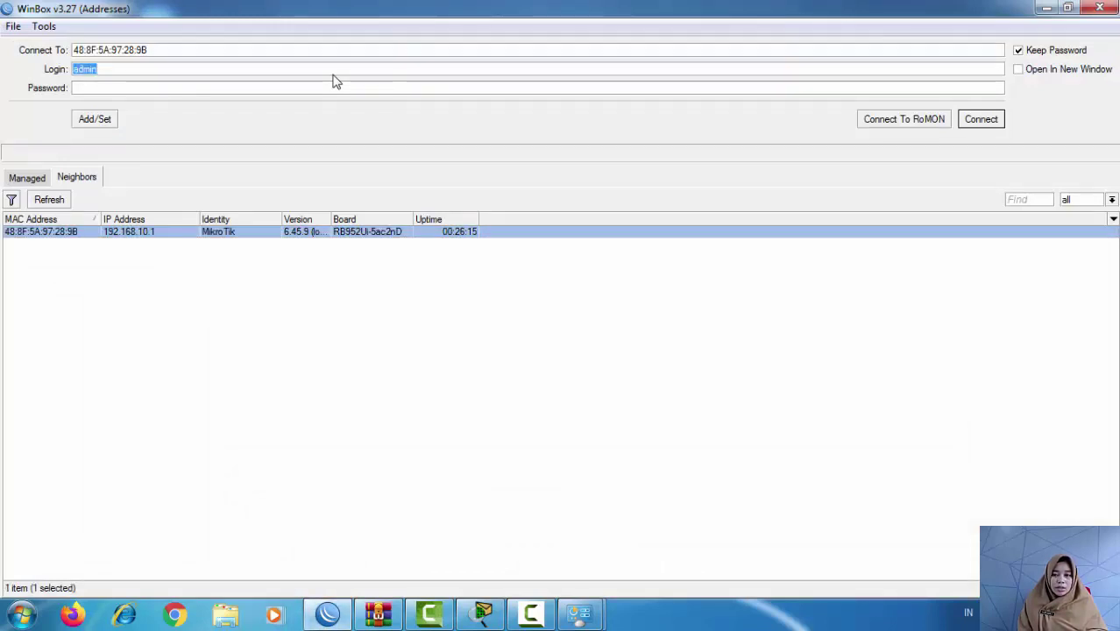
key(Return)
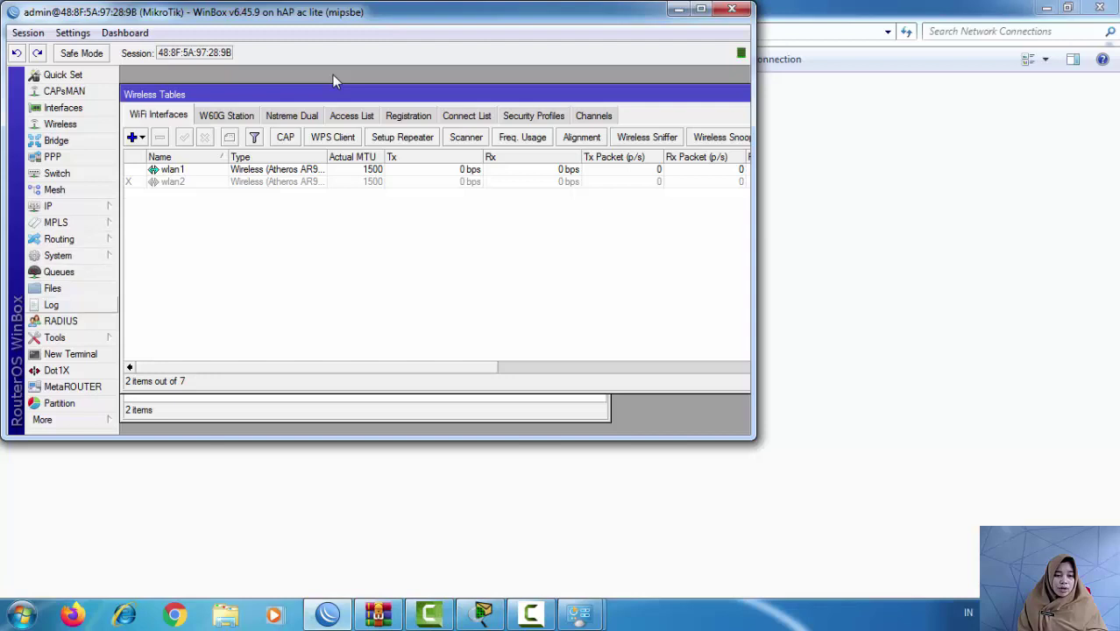
click(57, 255)
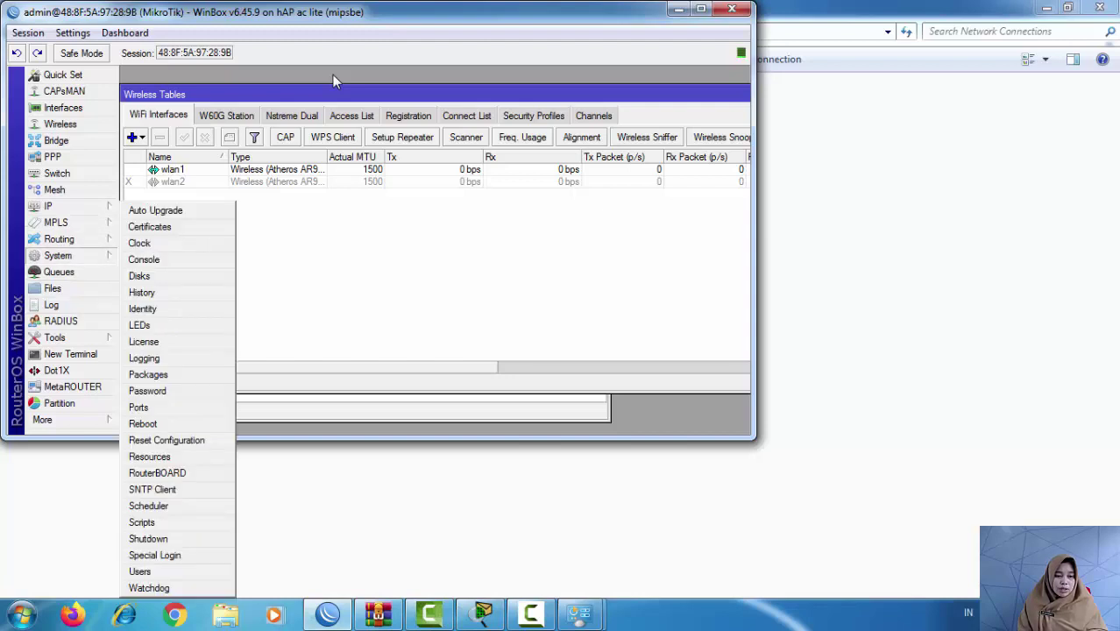
click(167, 440)
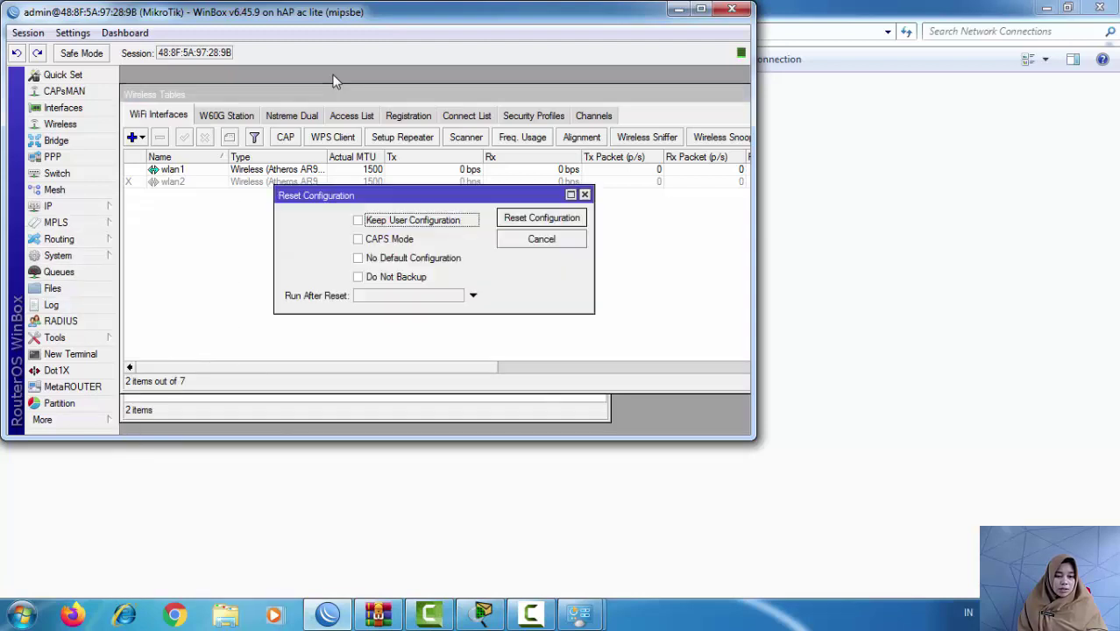
key(Return)
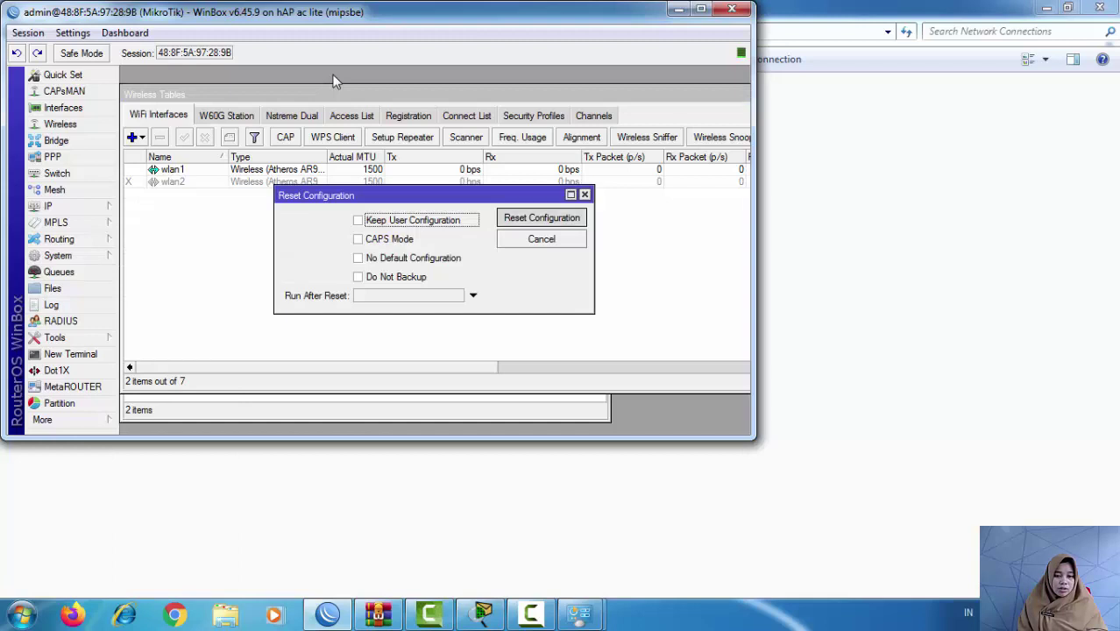
key(Return)
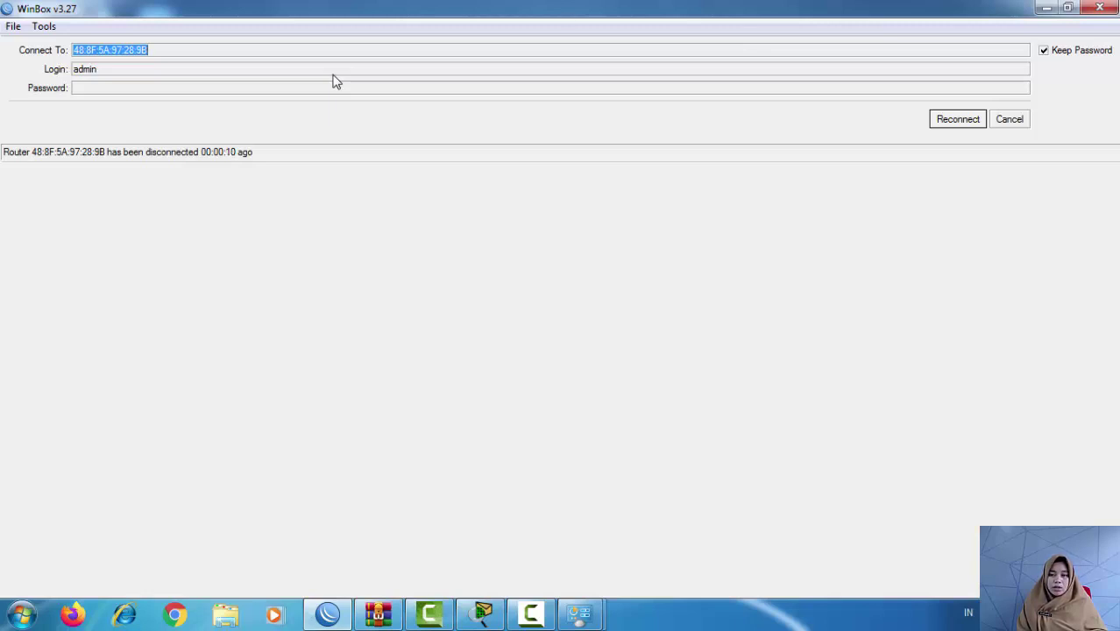
Step: Try reconnecting to the rebooted router and check the PC's network connection status
key(Return)
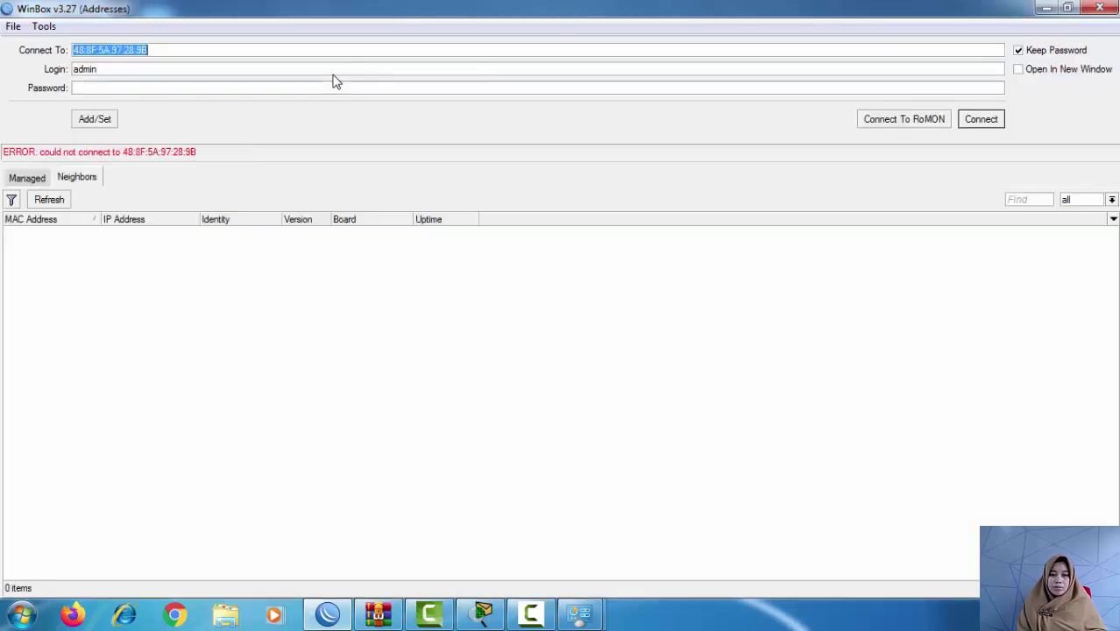
click(333, 76)
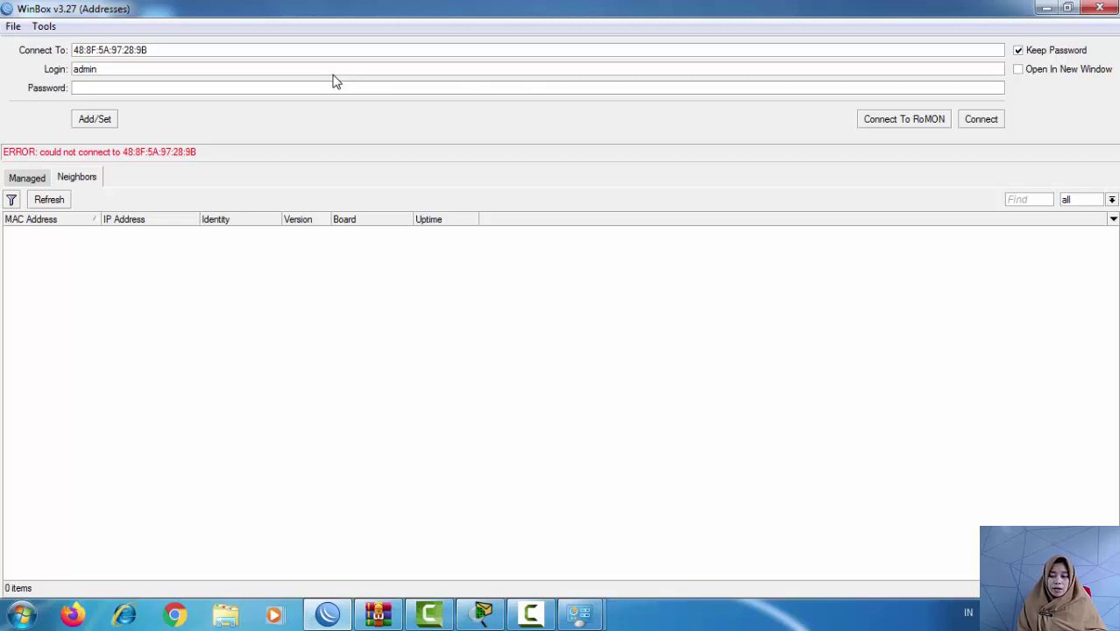
key(super+b)
key(Return)
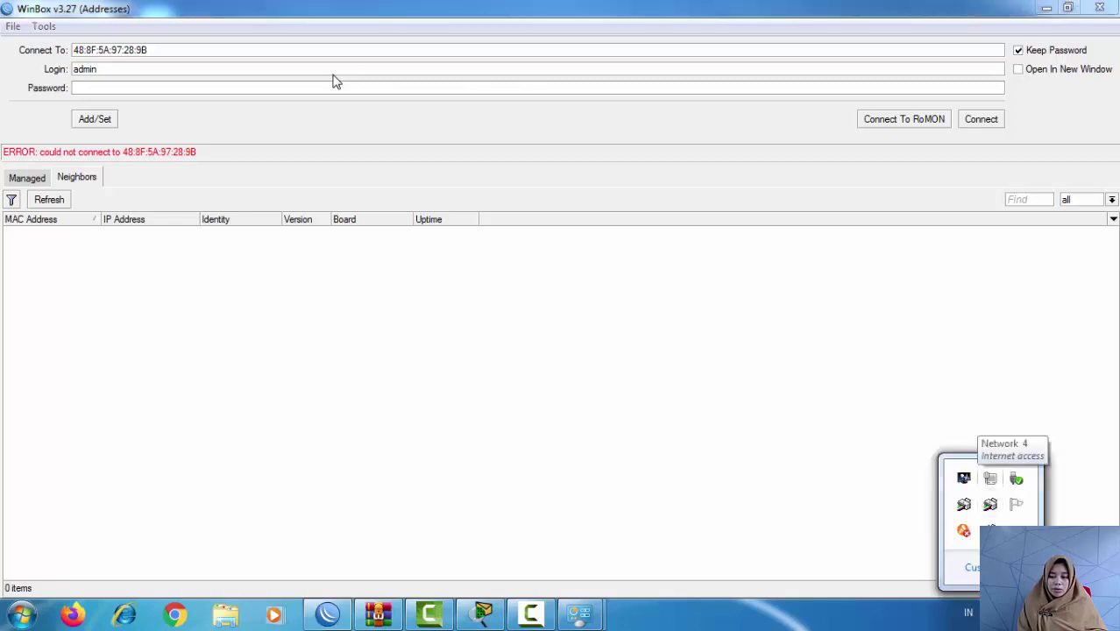
key(Escape)
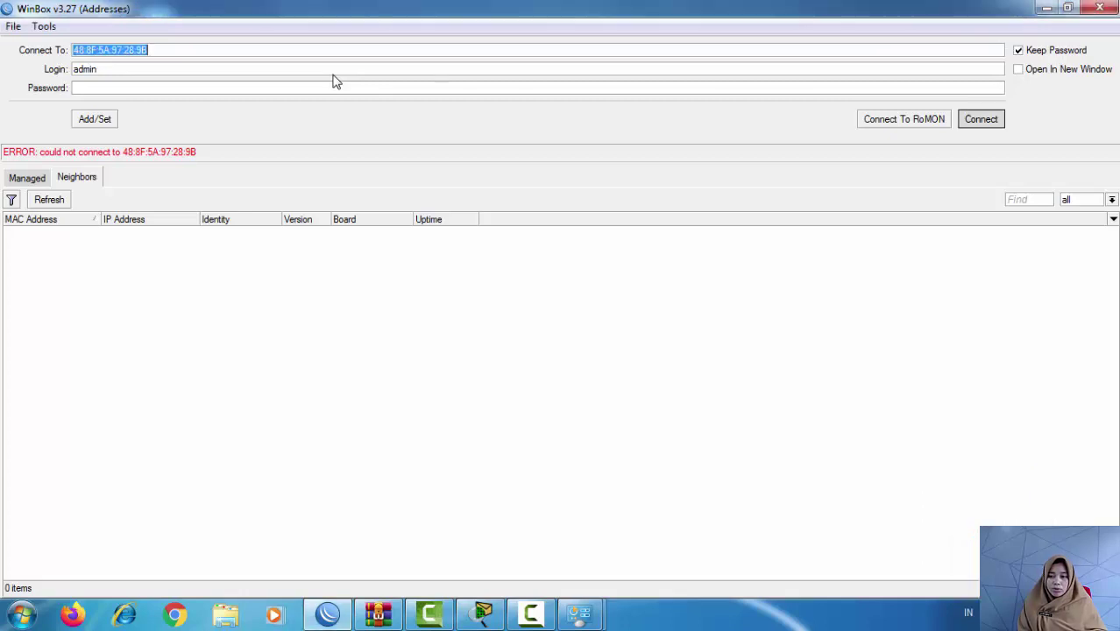
key(Return)
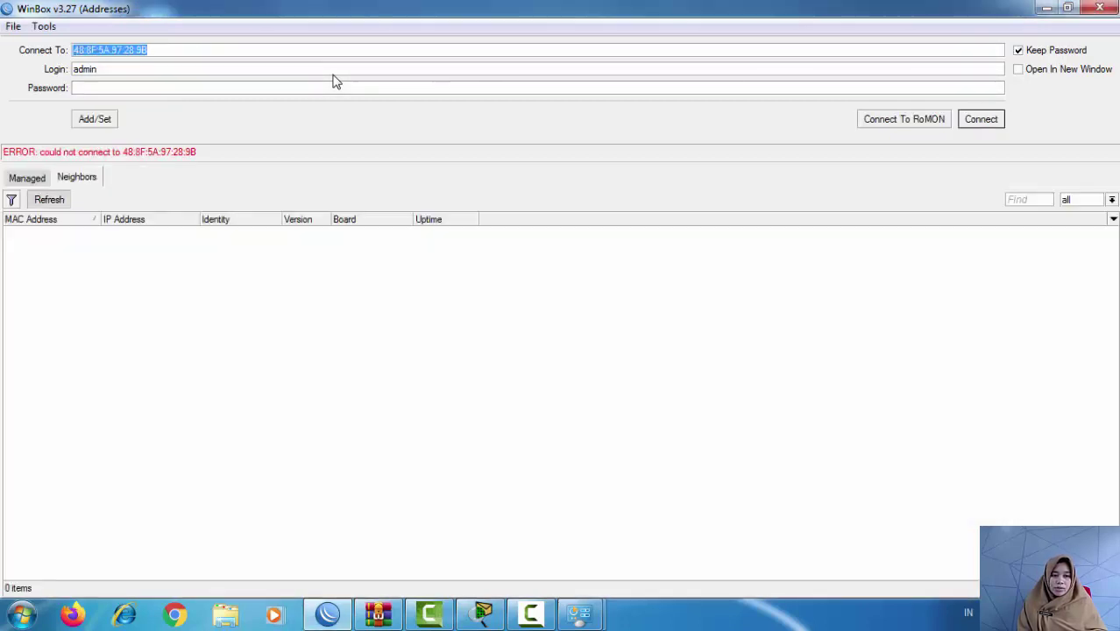
Step: Refresh the Neighbors list and connect to the rediscovered router at 192.168.88.1
click(49, 199)
click(28, 178)
click(78, 178)
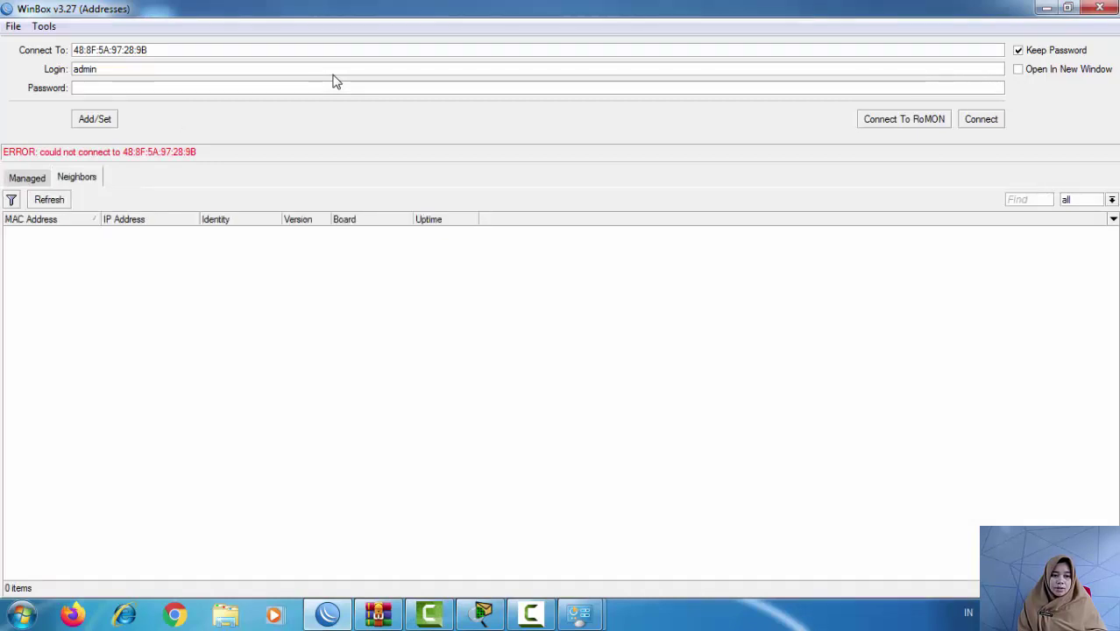
click(49, 200)
click(49, 200)
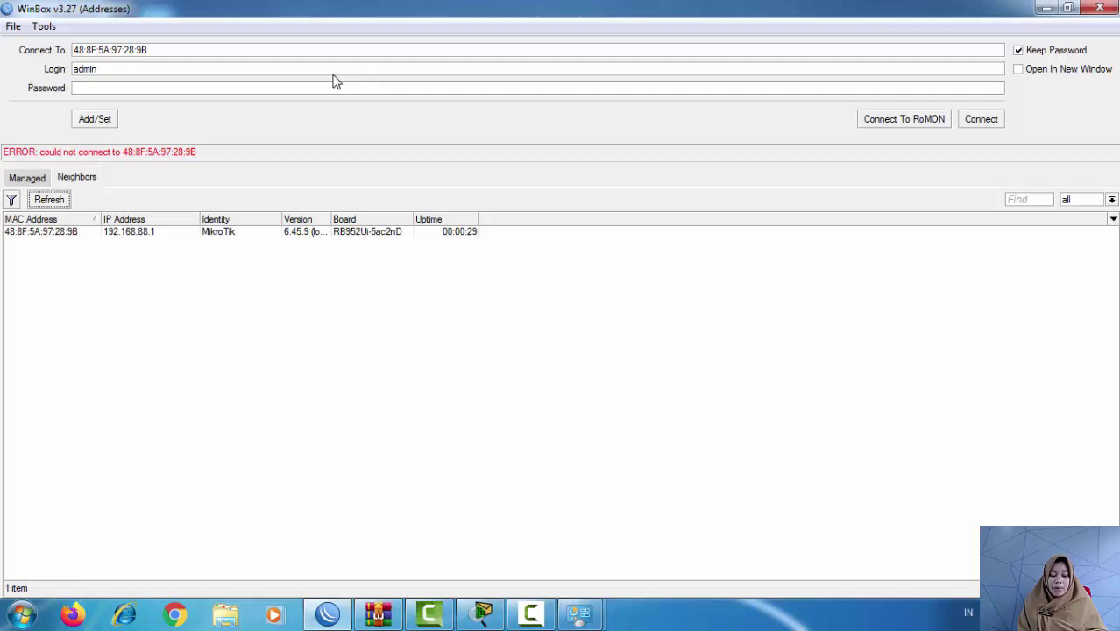
key(Tab)
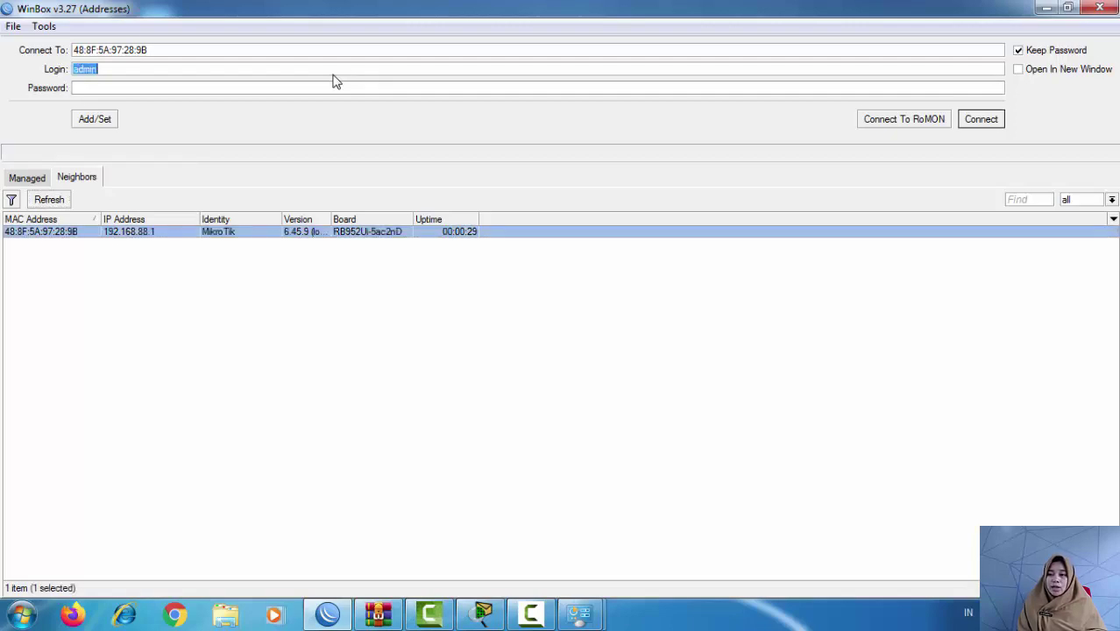
key(Return)
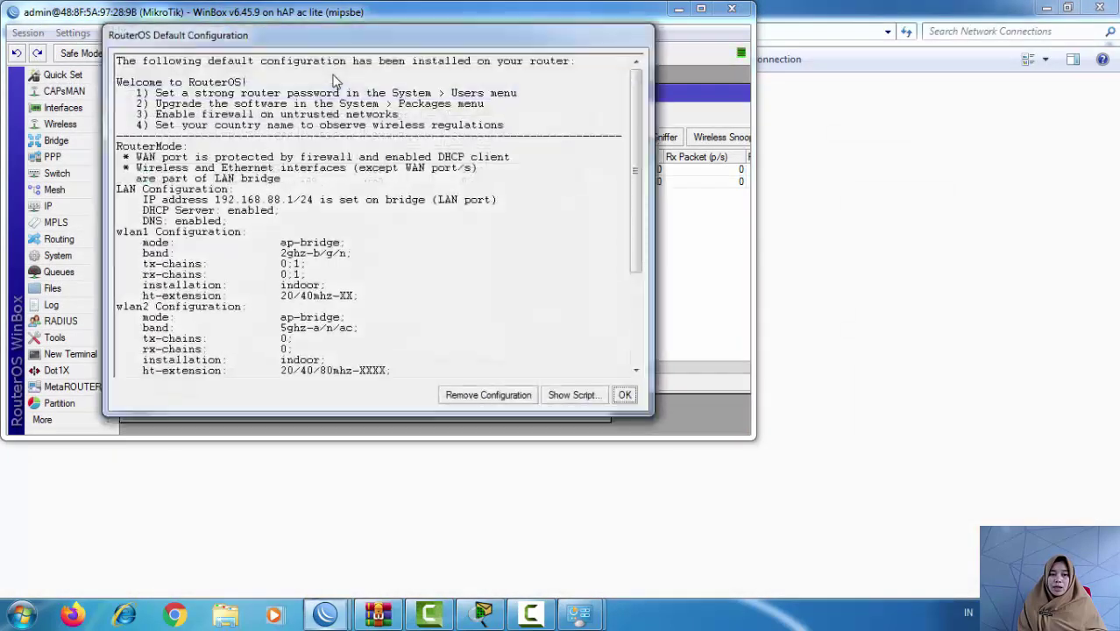
Step: Remove the router's default configuration, reconnect, and maximize the WinBox session
key(Return)
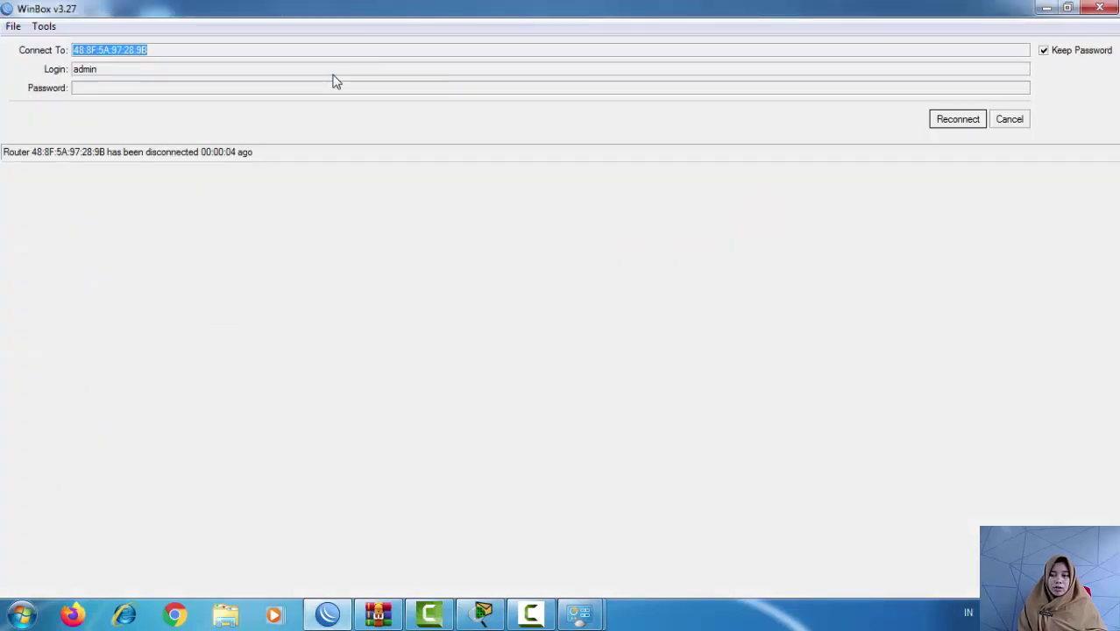
key(Return)
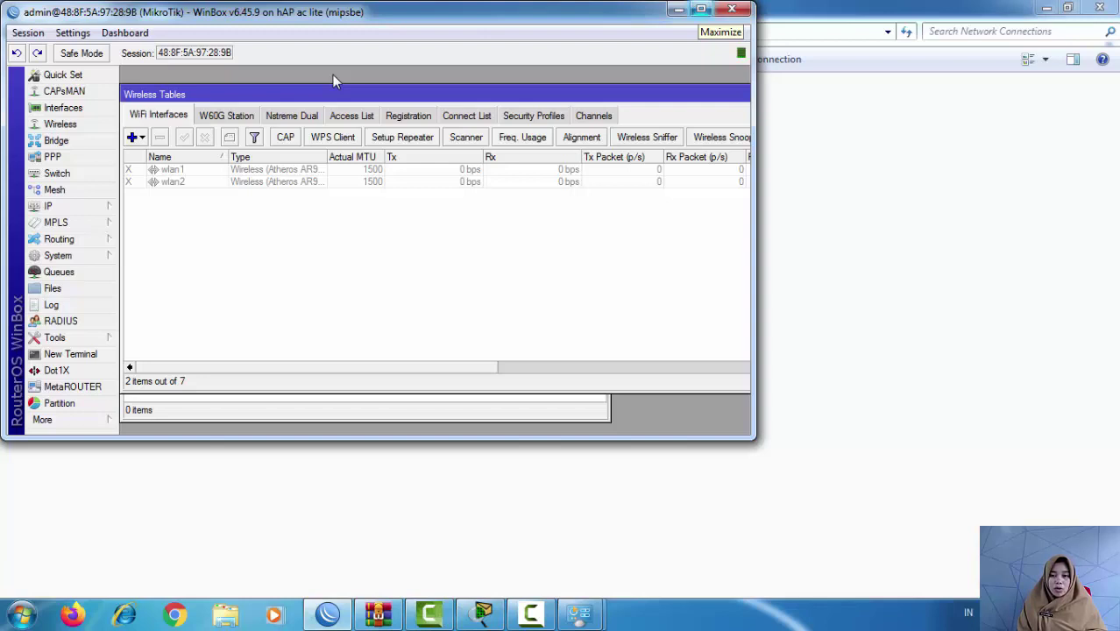
click(701, 9)
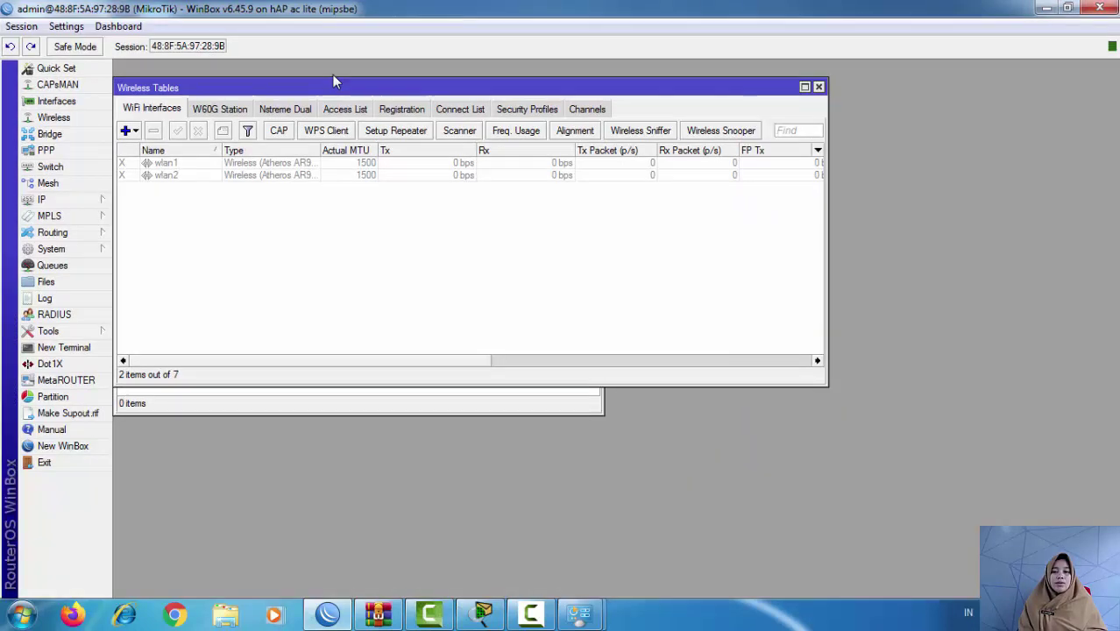
Step: Close the Wireless, DHCP Server, DHCP Client and Address windows and show the Interface List
click(819, 86)
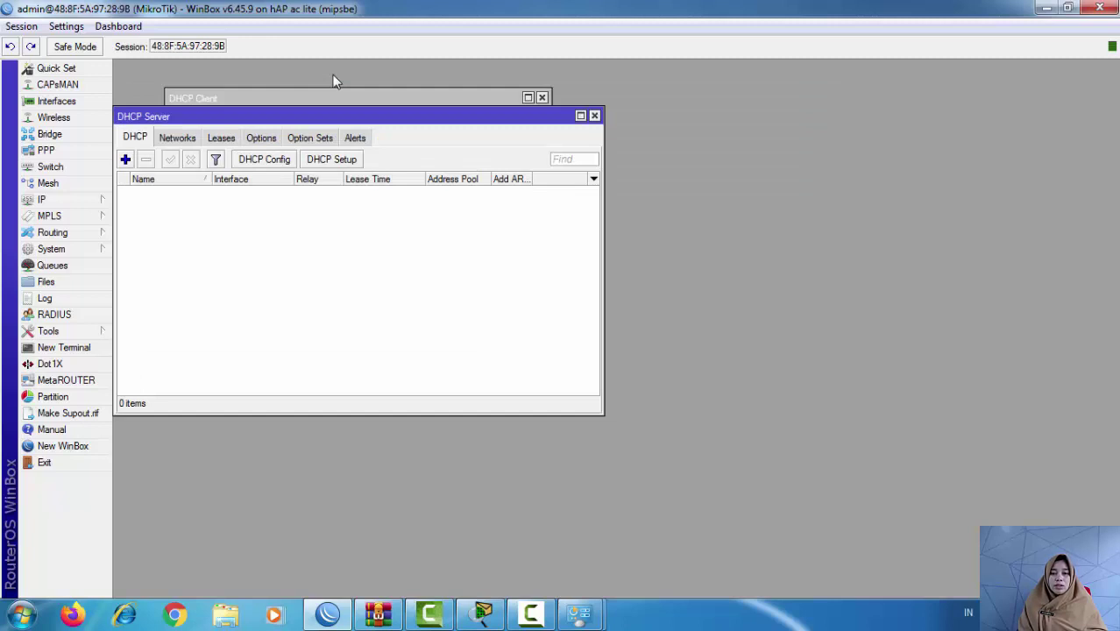
click(594, 116)
click(542, 98)
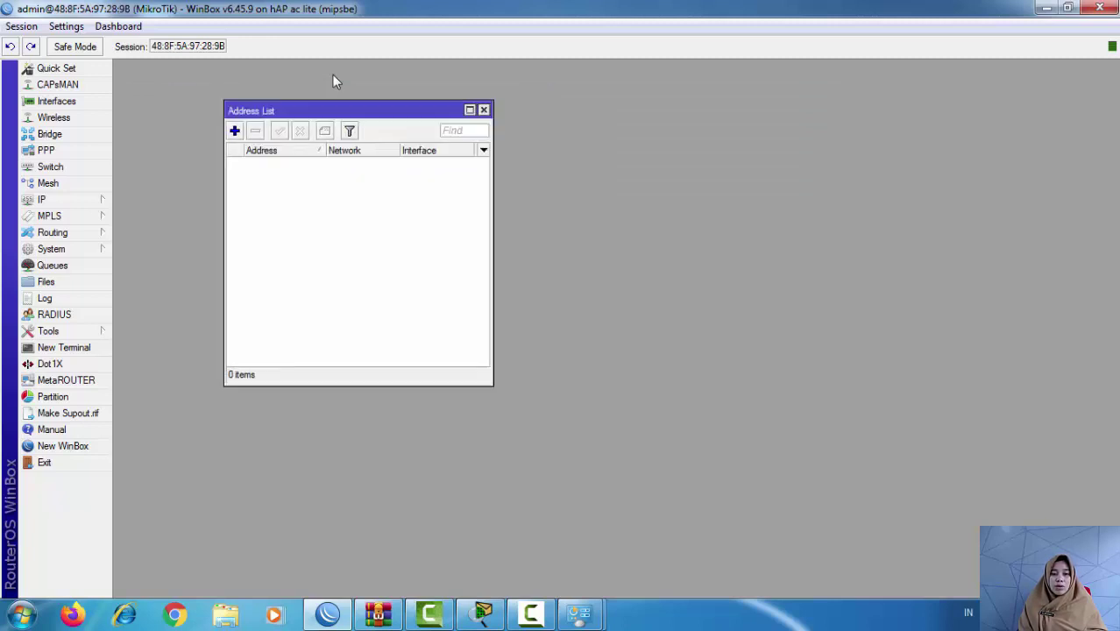
click(484, 110)
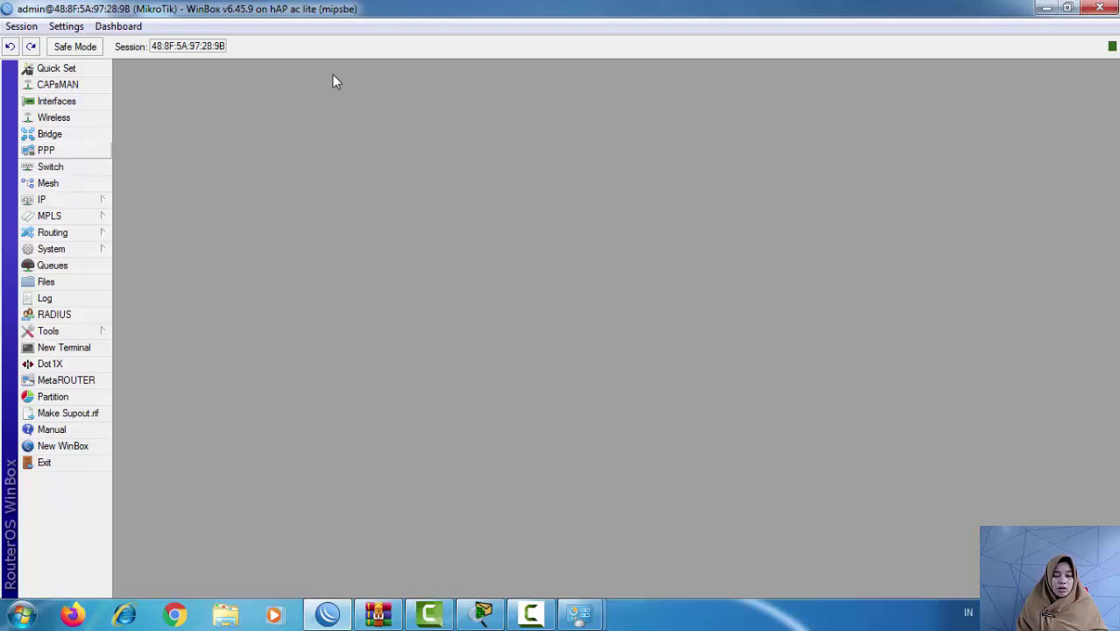
click(56, 101)
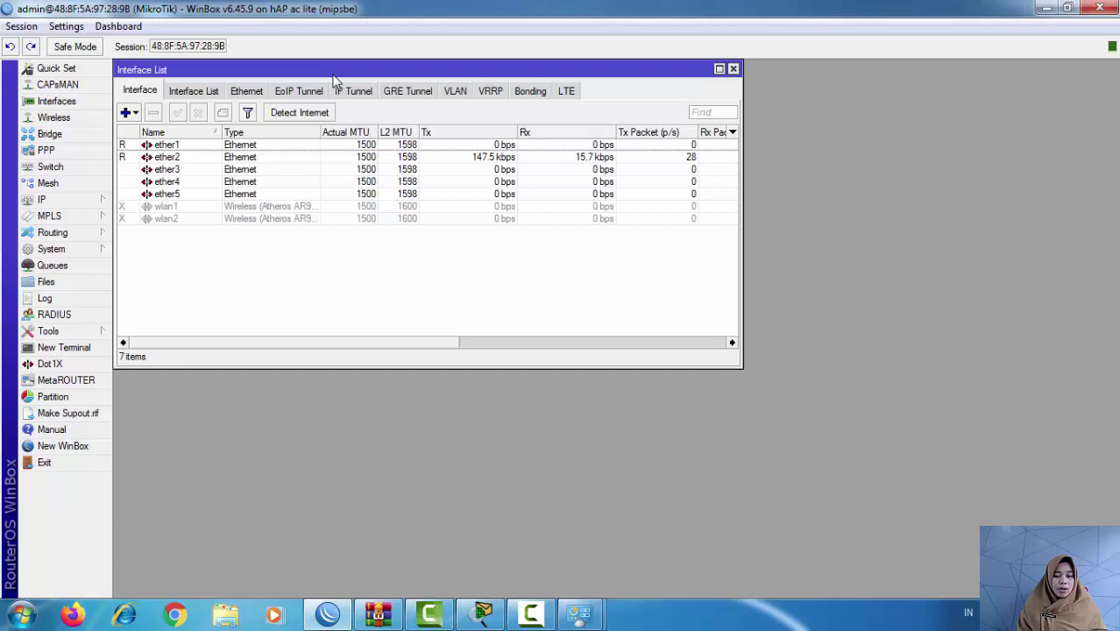
Step: Rename interface ether2 to ether2vlan by appending 'vlan' to its name
key(Down)
key(Return)
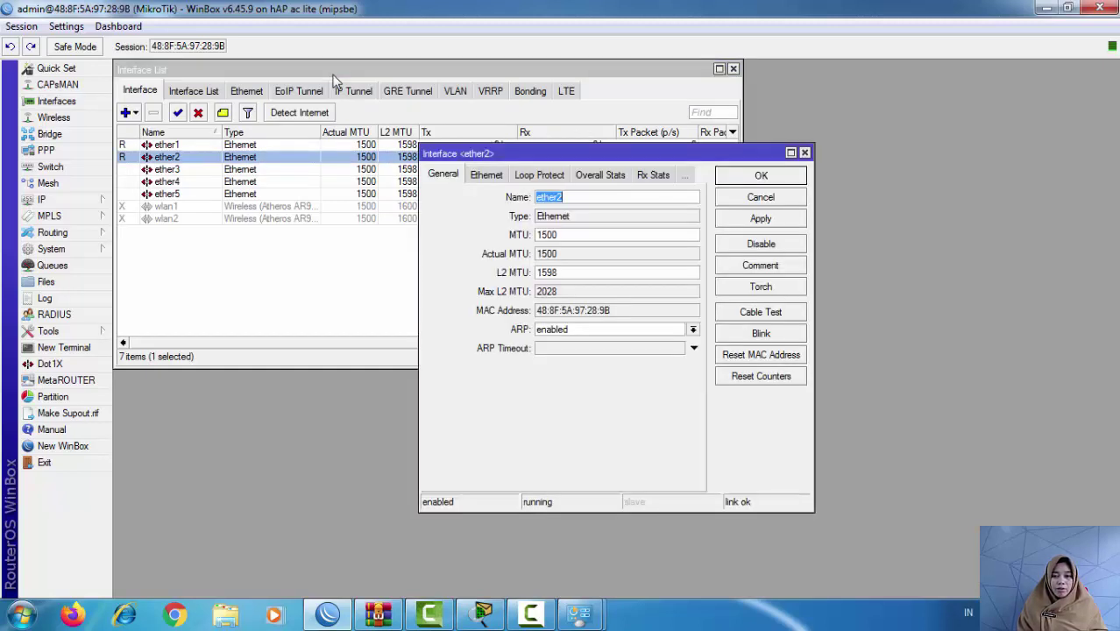
key(End)
text(vlan)
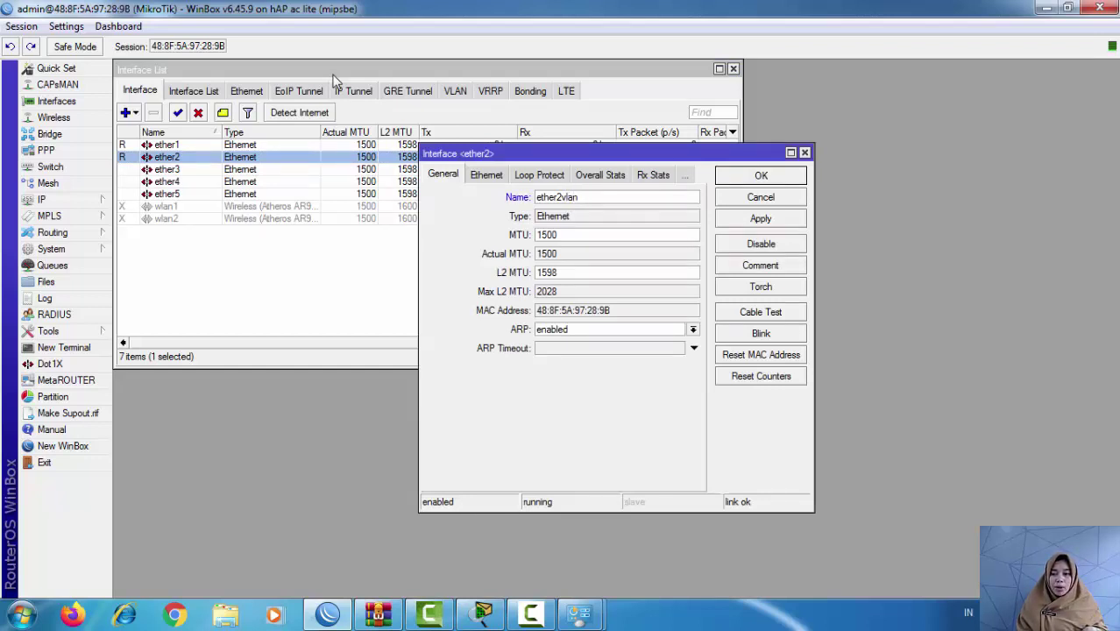
key(alt+a)
key(Return)
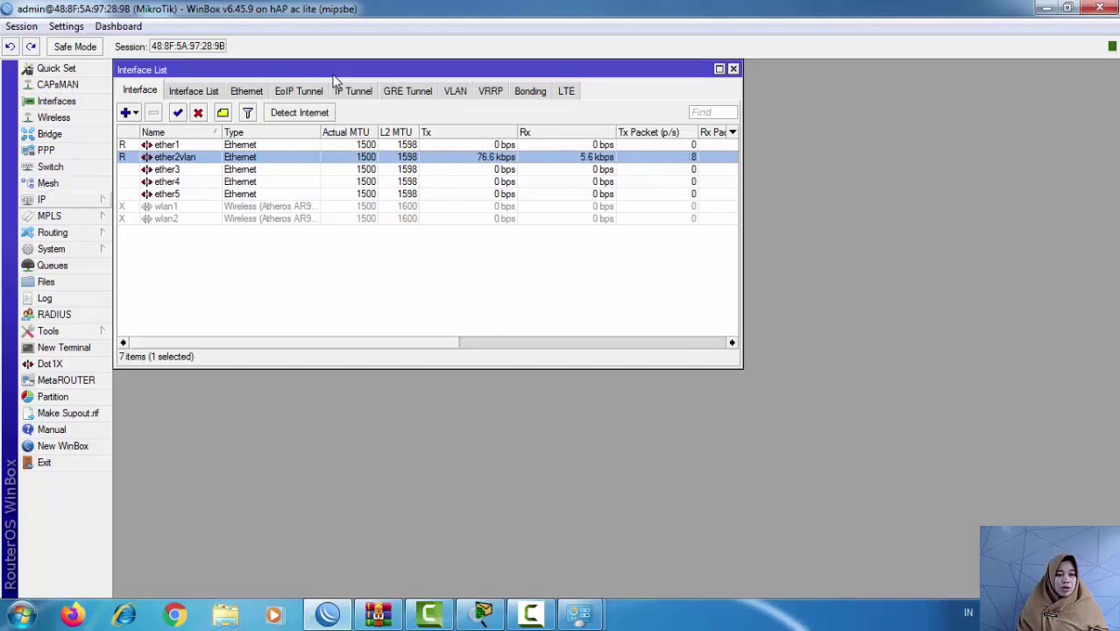
Step: Add a DHCP client on ether1 and enable it
click(42, 199)
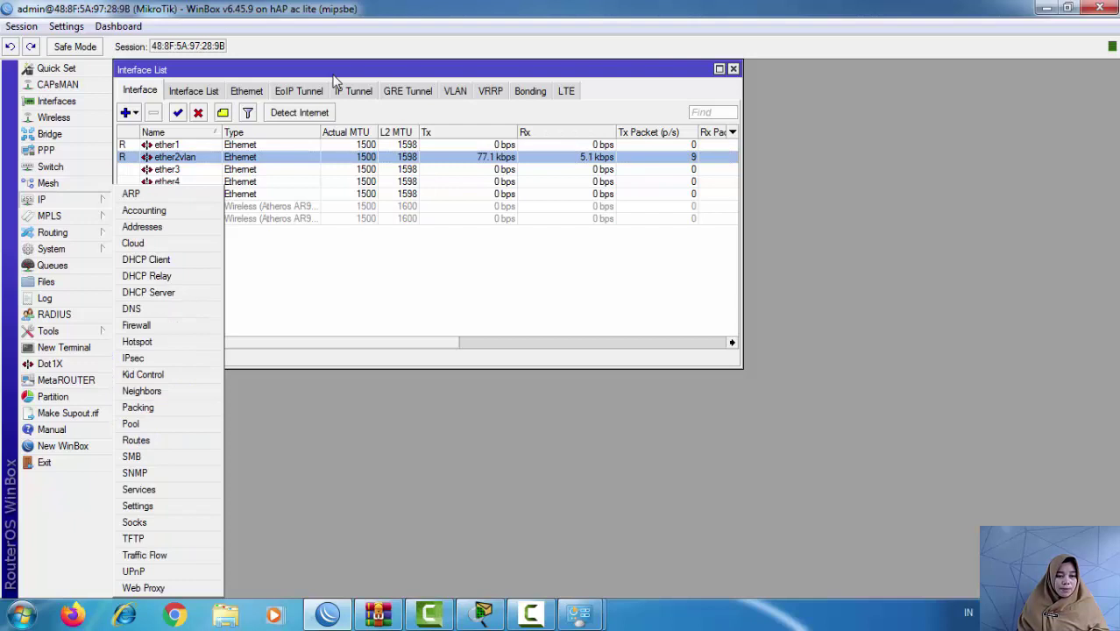
click(150, 226)
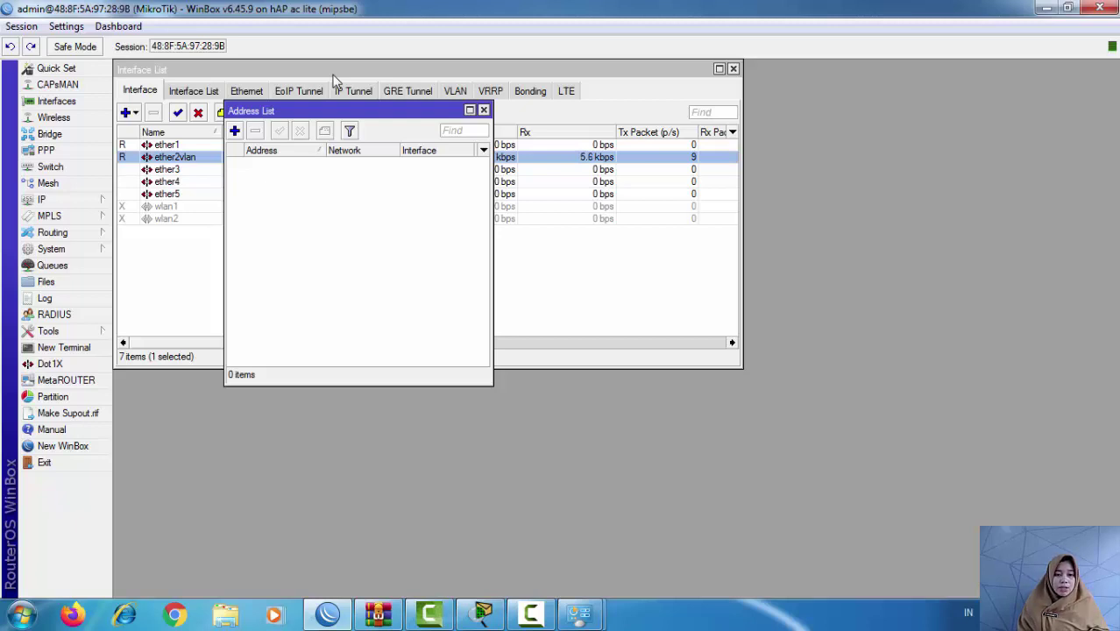
click(483, 109)
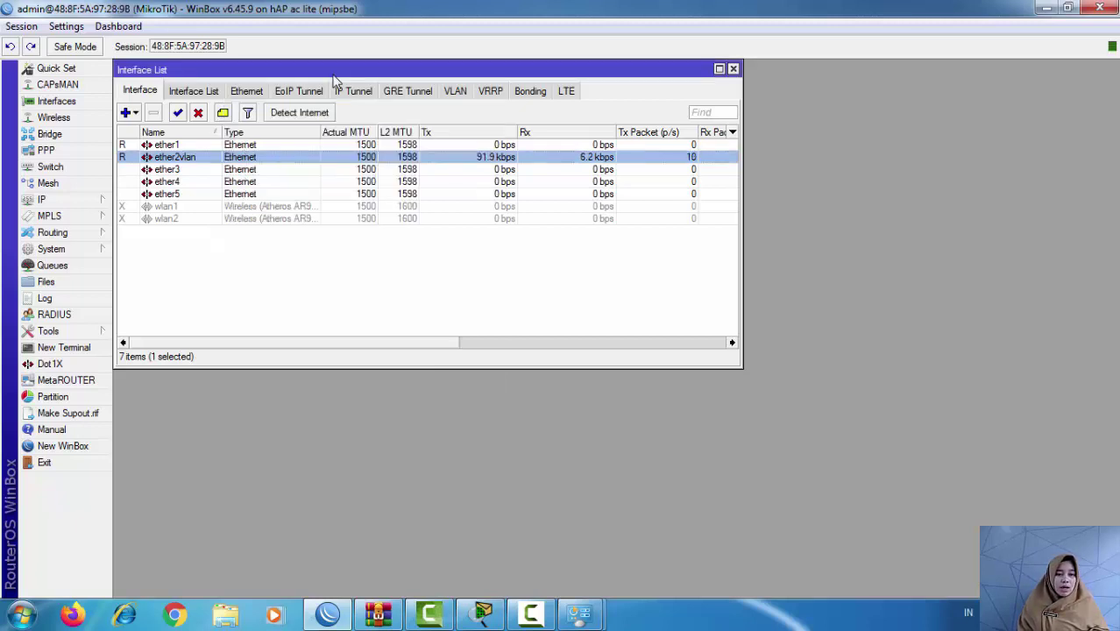
click(41, 199)
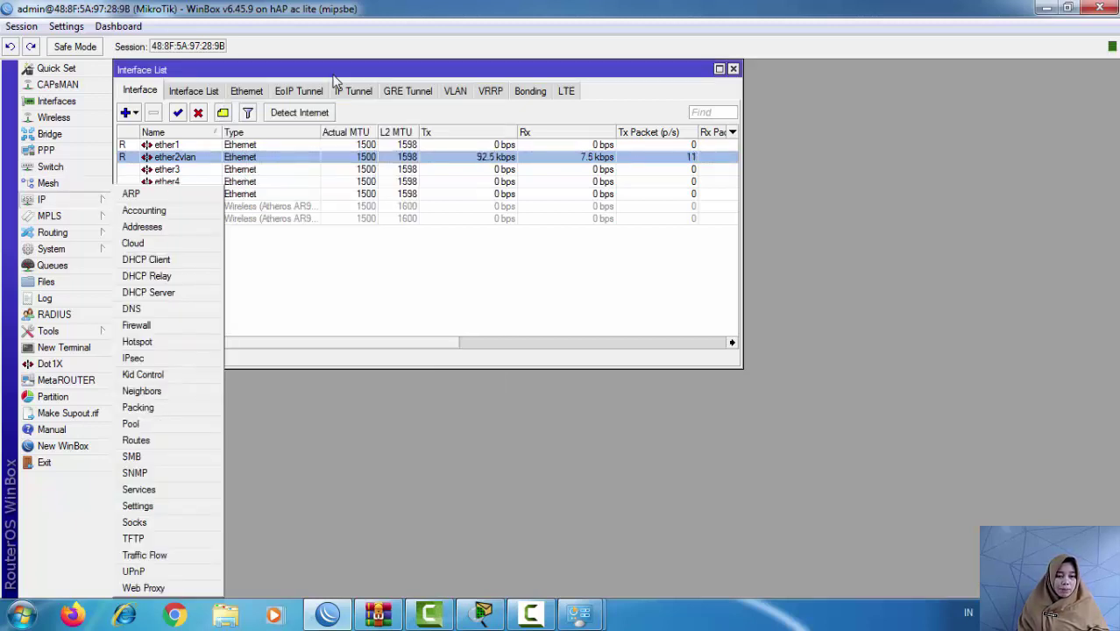
key(Return)
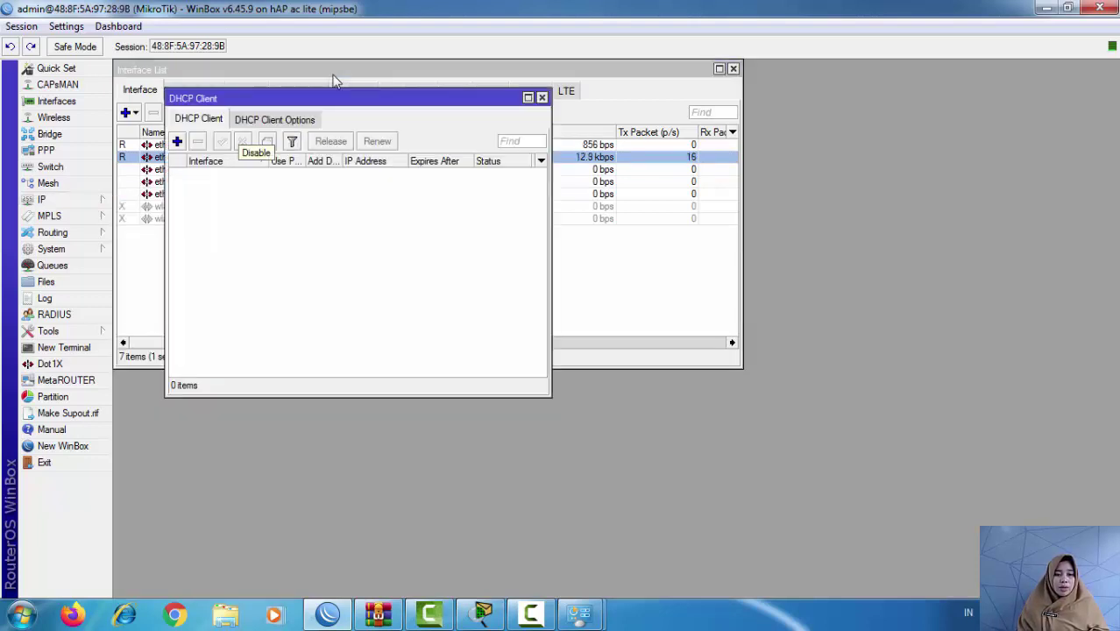
key(Insert)
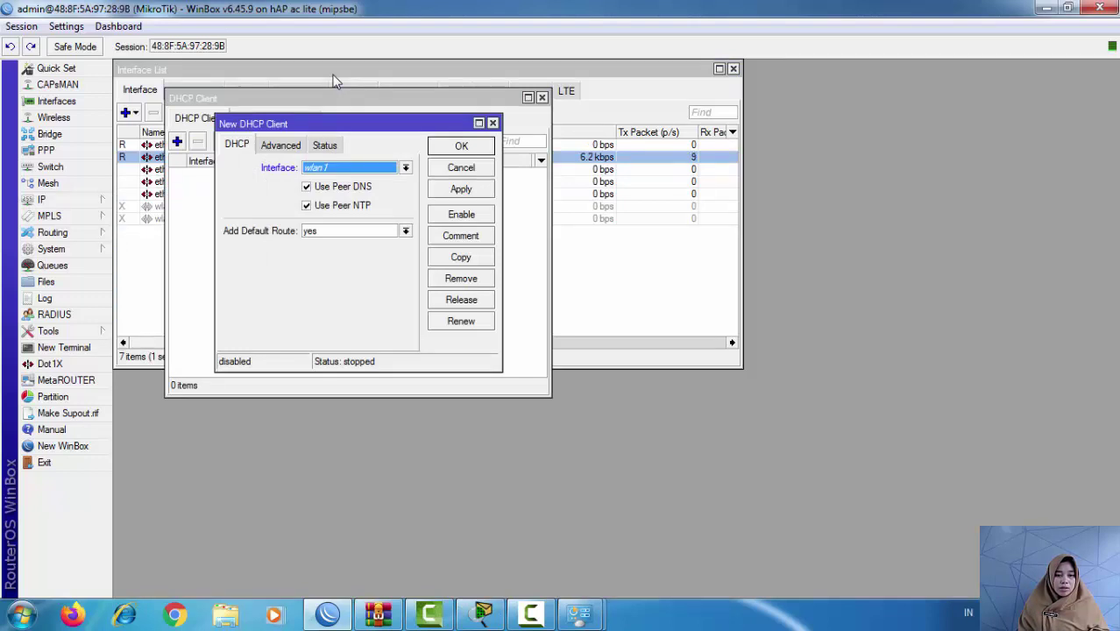
key(alt+Down)
key(Up)
key(Up)
key(Up)
key(Up)
key(Up)
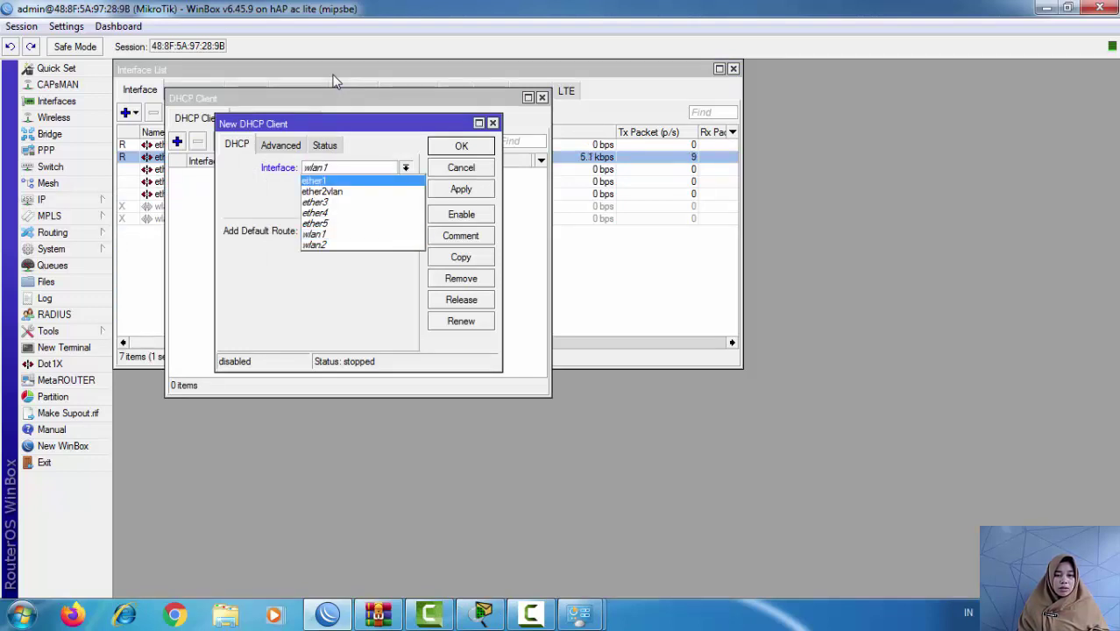
key(Return)
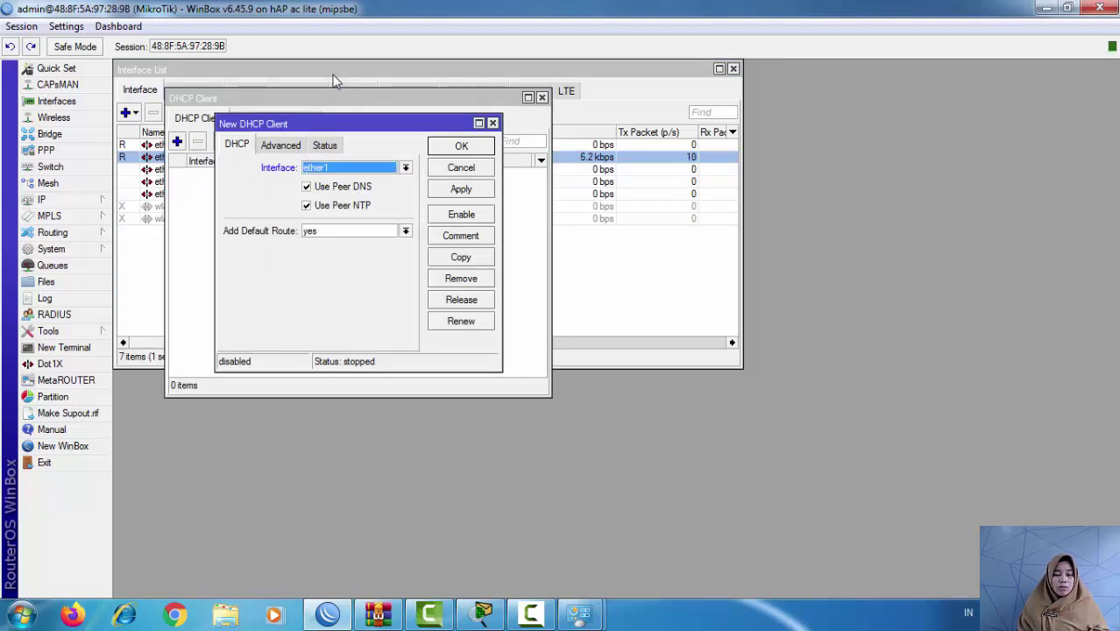
key(Return)
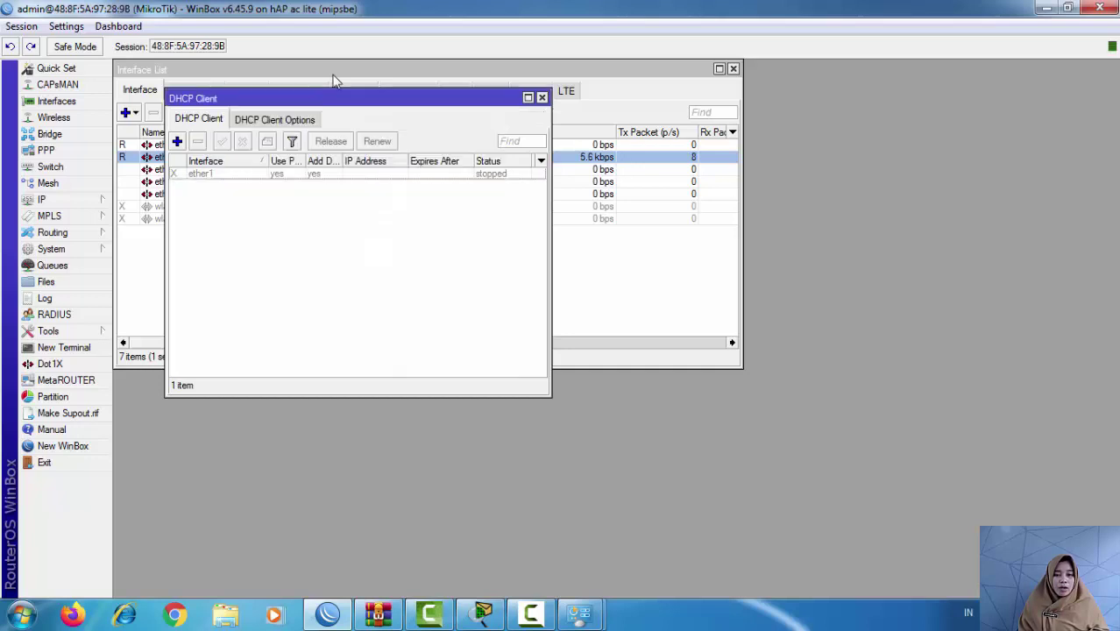
key(Down)
key(ctrl+e)
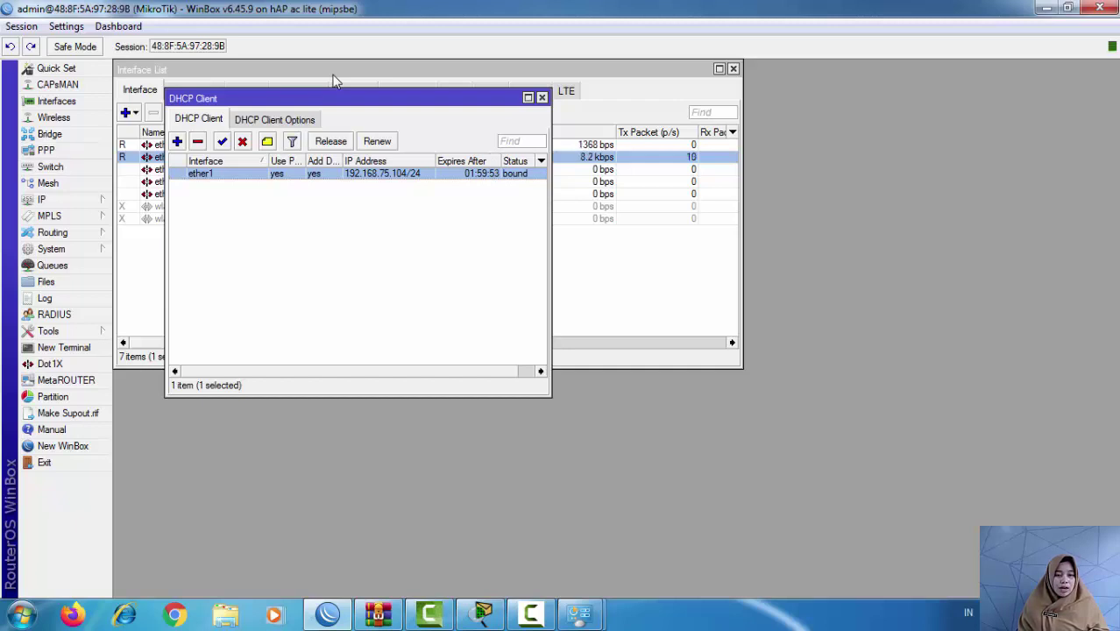
Step: Glance at the Packet Tracer network diagram, then return to WinBox's Interface List
key(alt+Tab)
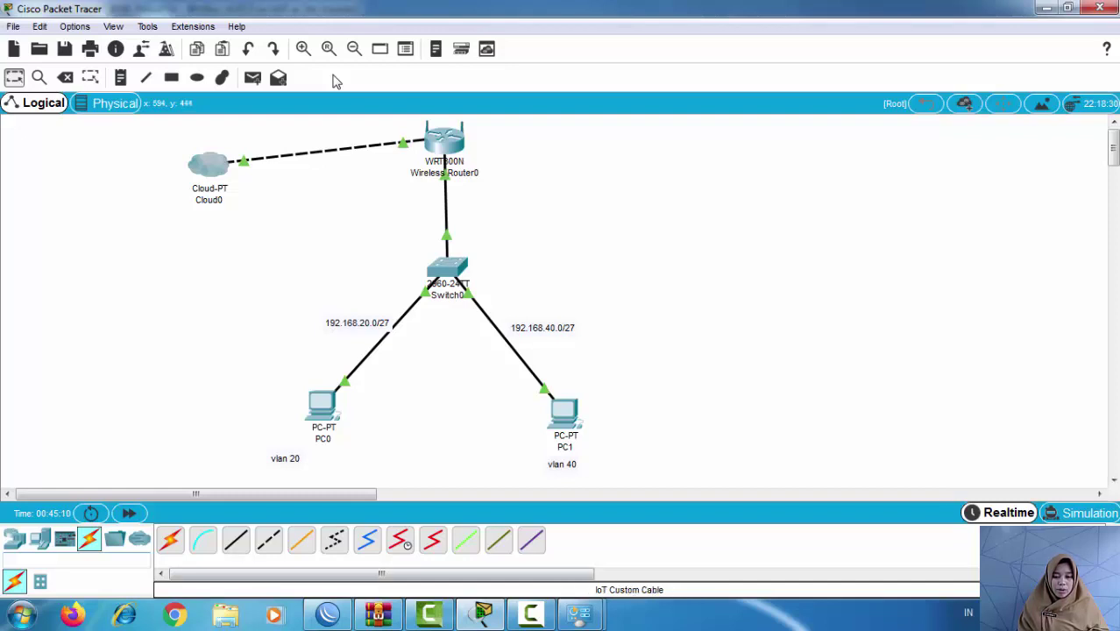
key(super+t)
key(super+t)
key(super+t)
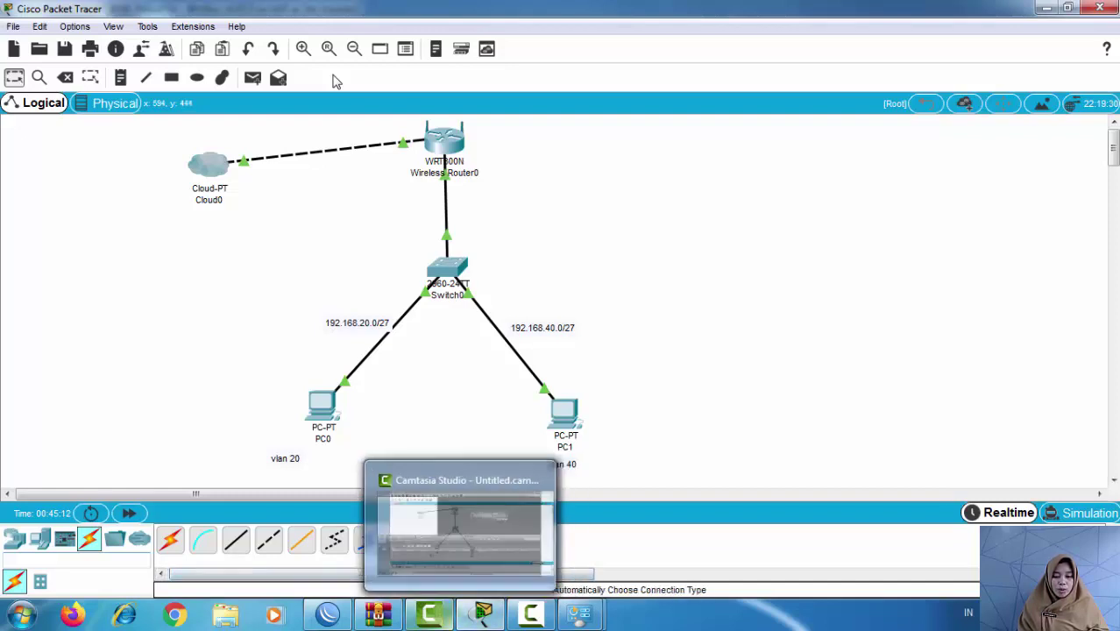
key(Return)
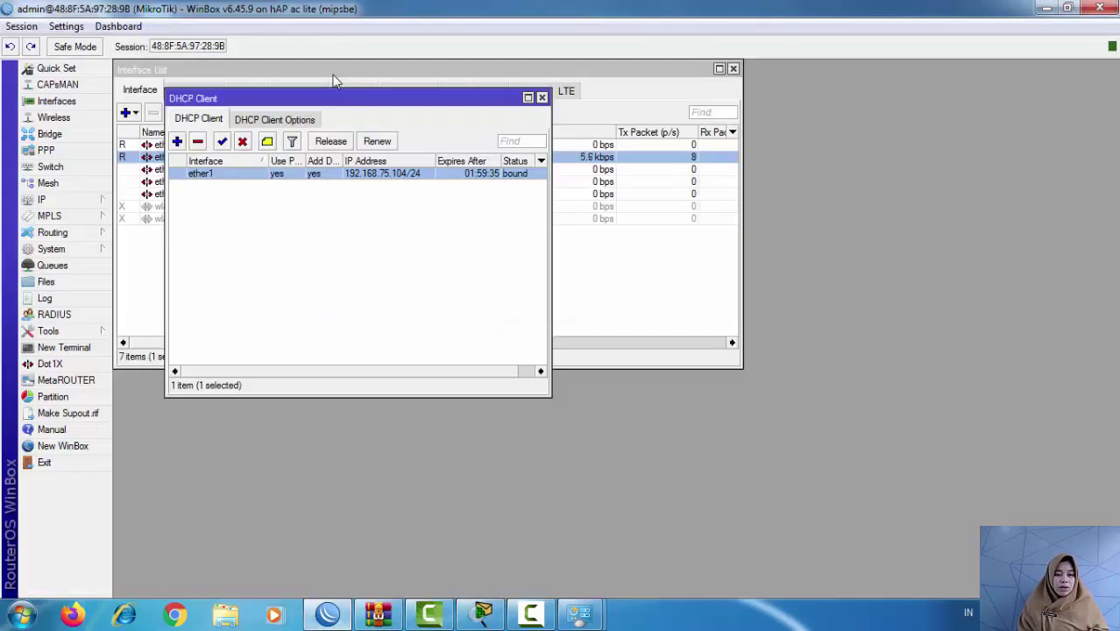
click(333, 81)
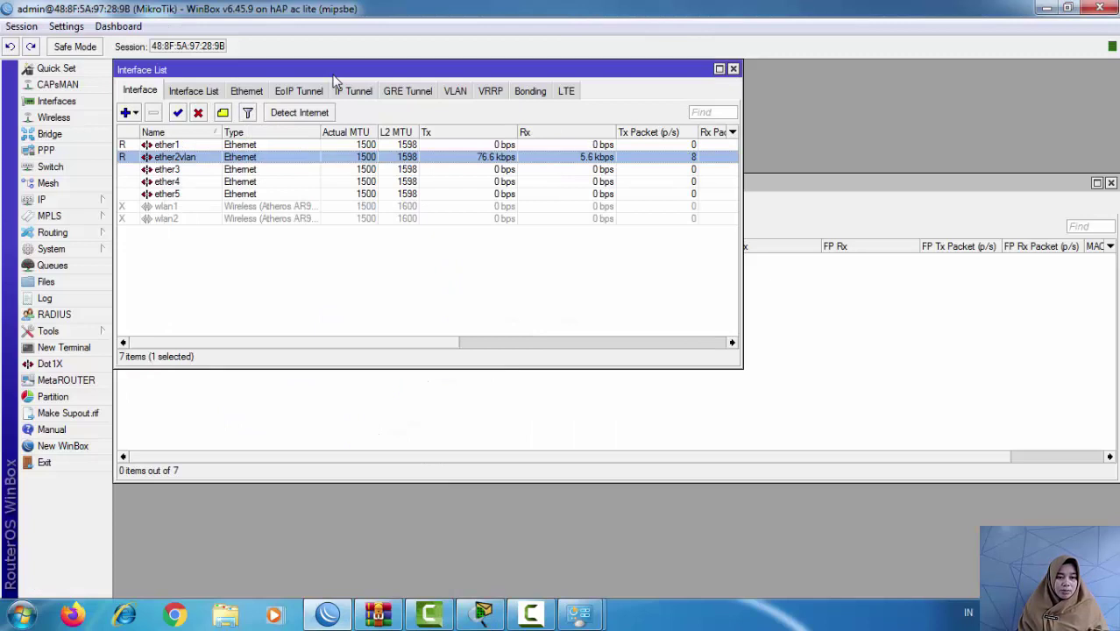
Step: Create VLAN interface vlan20 with VLAN ID 20
key(Insert)
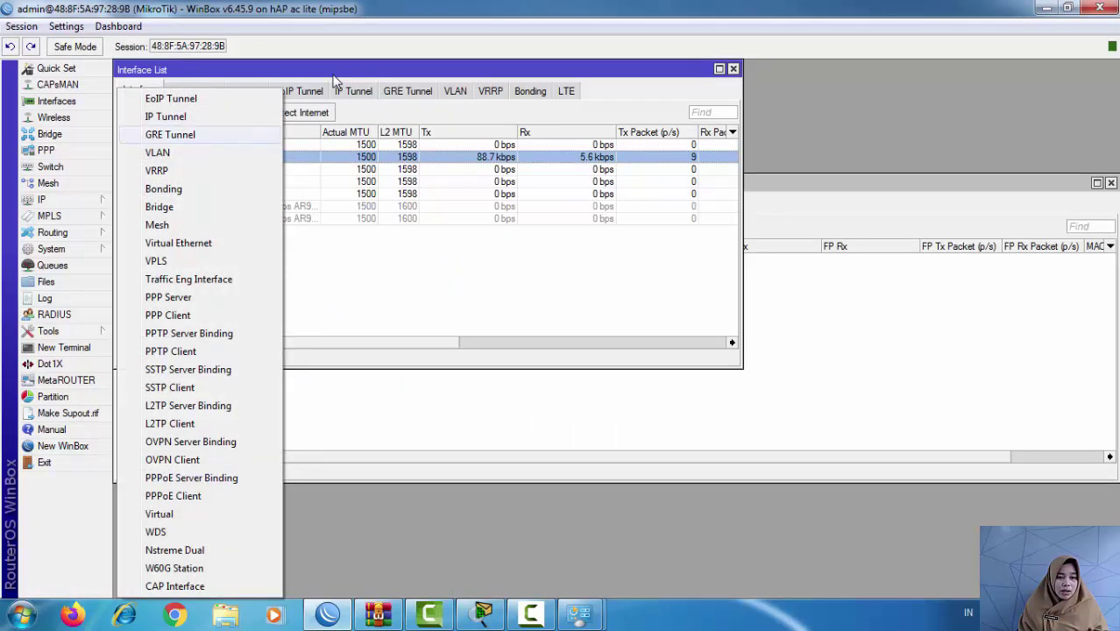
key(Down)
key(Return)
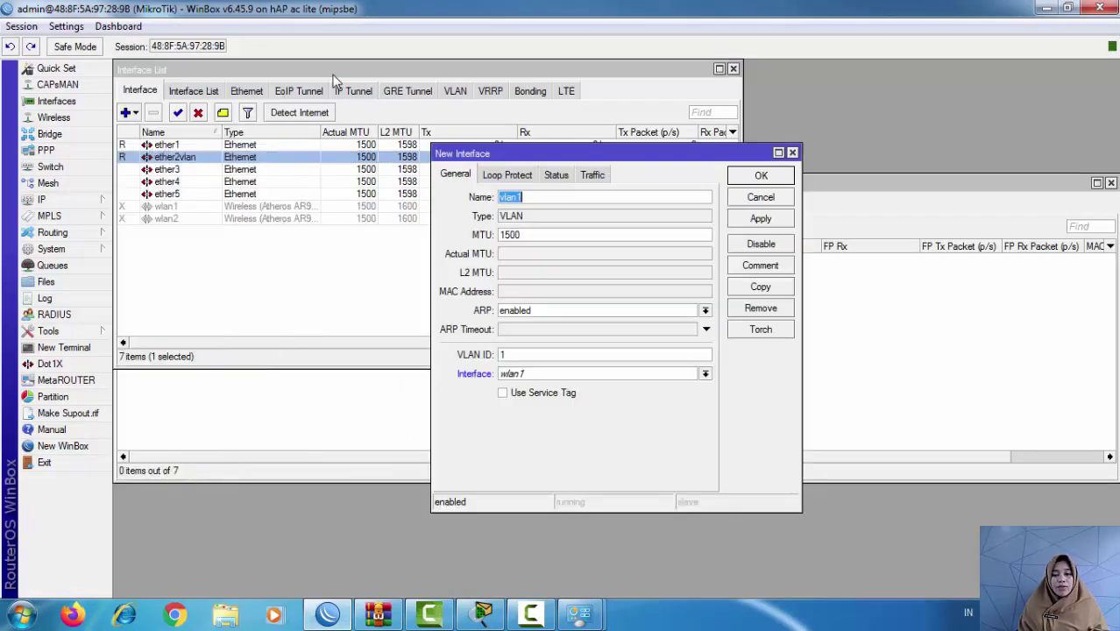
key(End)
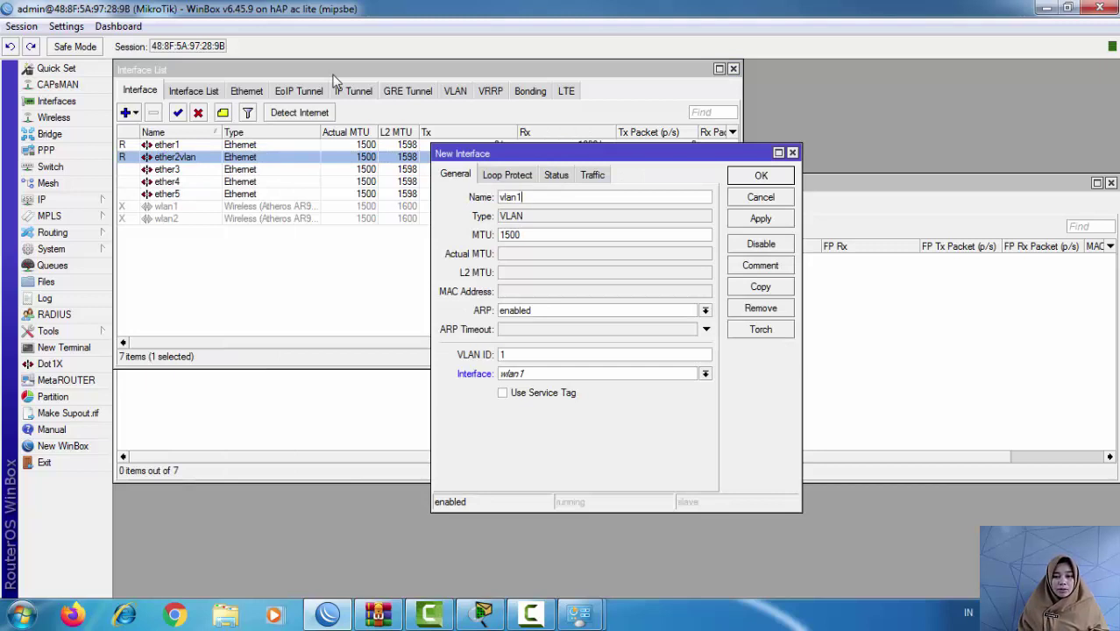
key(BackSpace)
text(20)
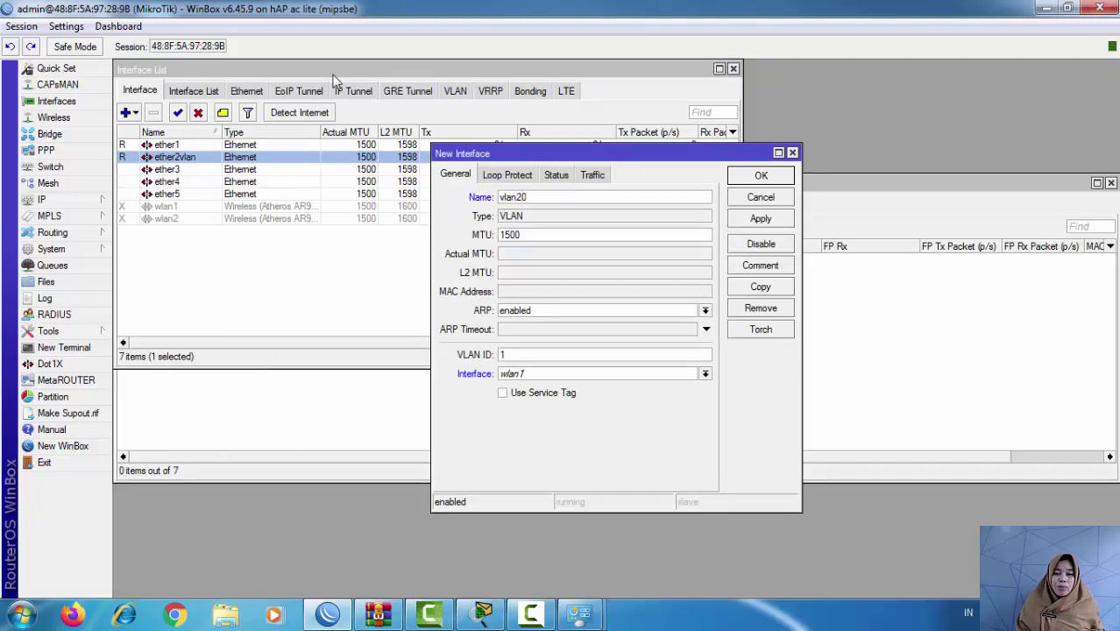
key(Return)
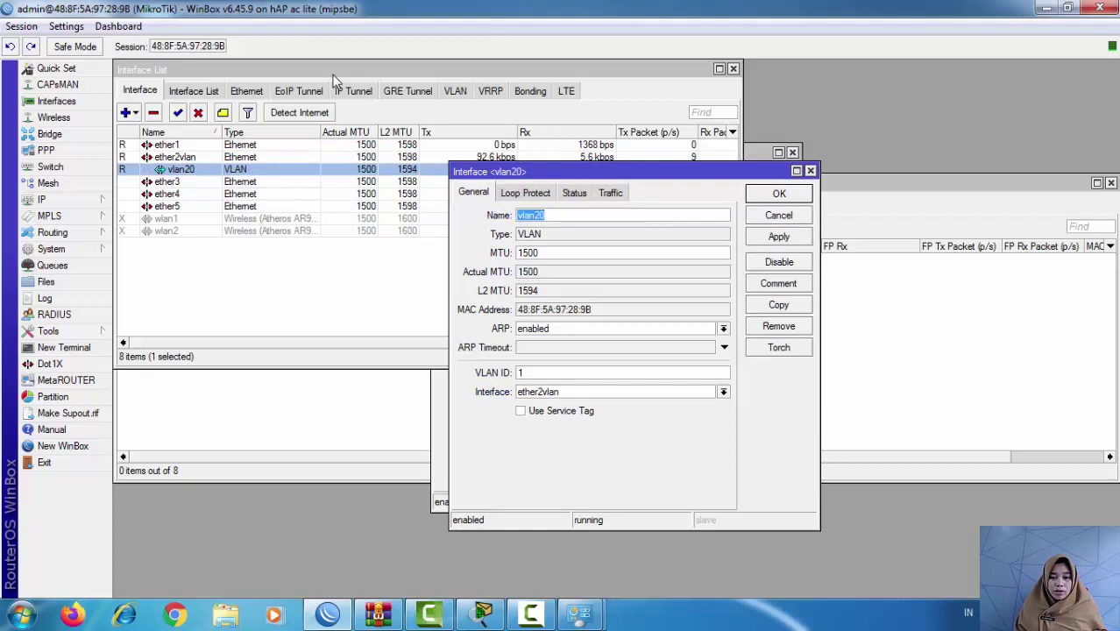
key(Tab)
key(Tab)
key(Tab)
key(Tab)
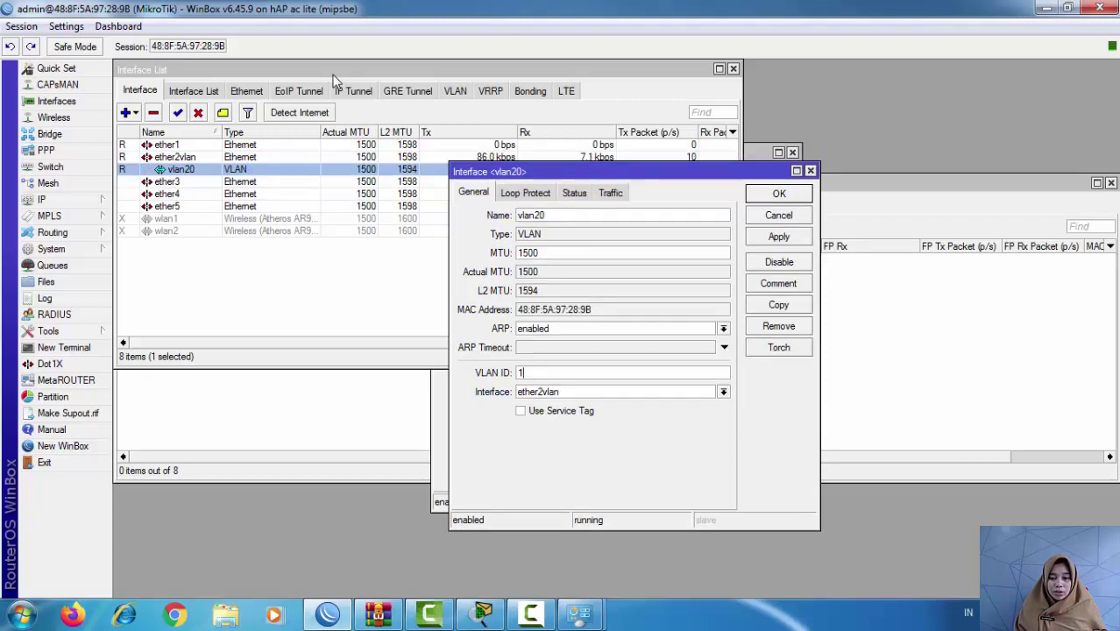
key(BackSpace)
text(20)
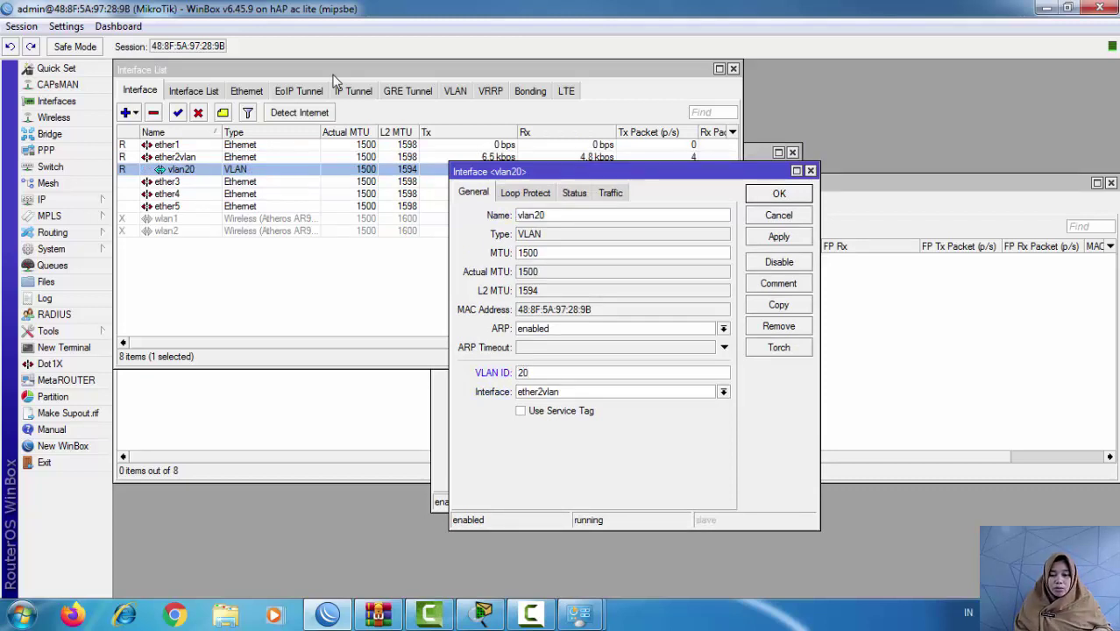
key(Return)
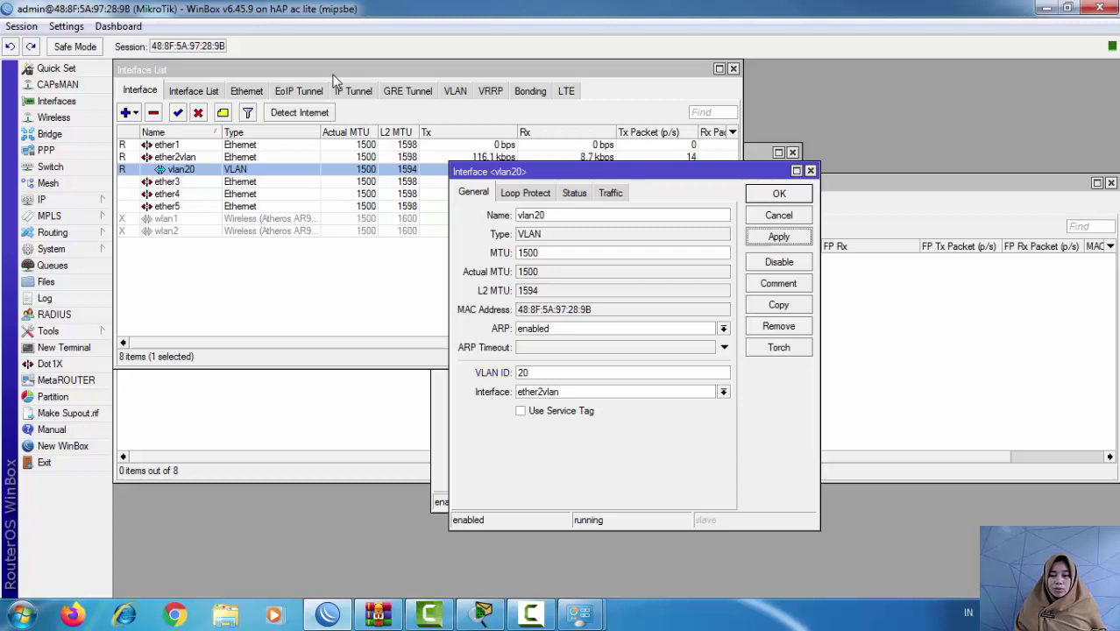
Step: Create VLAN interface vlan40 with VLAN ID 40 on parent interface ether2vlan
click(333, 80)
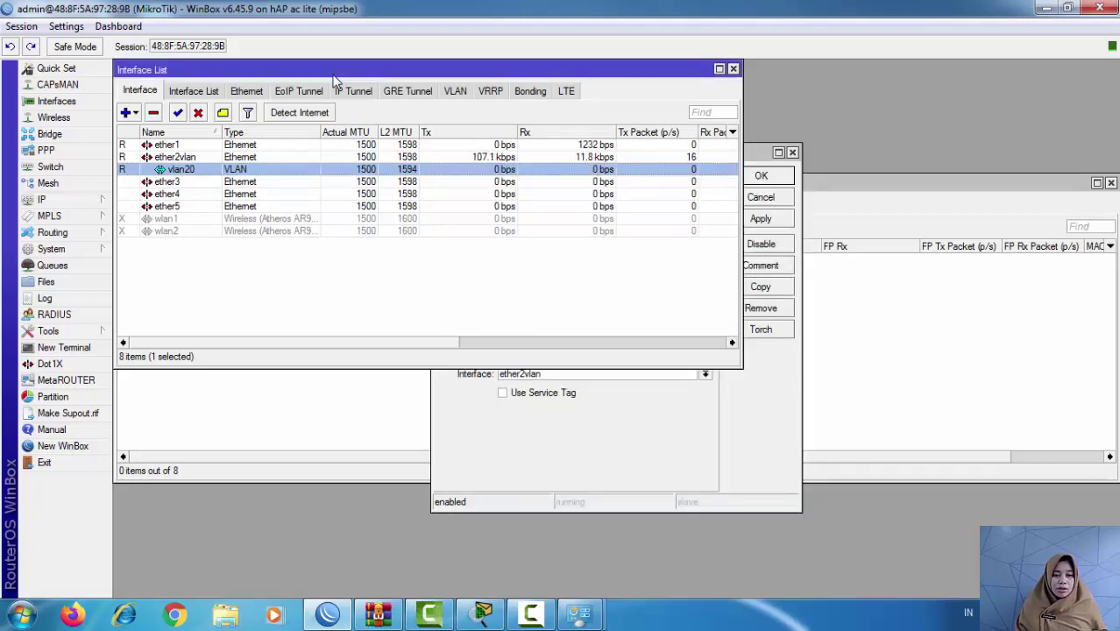
click(129, 112)
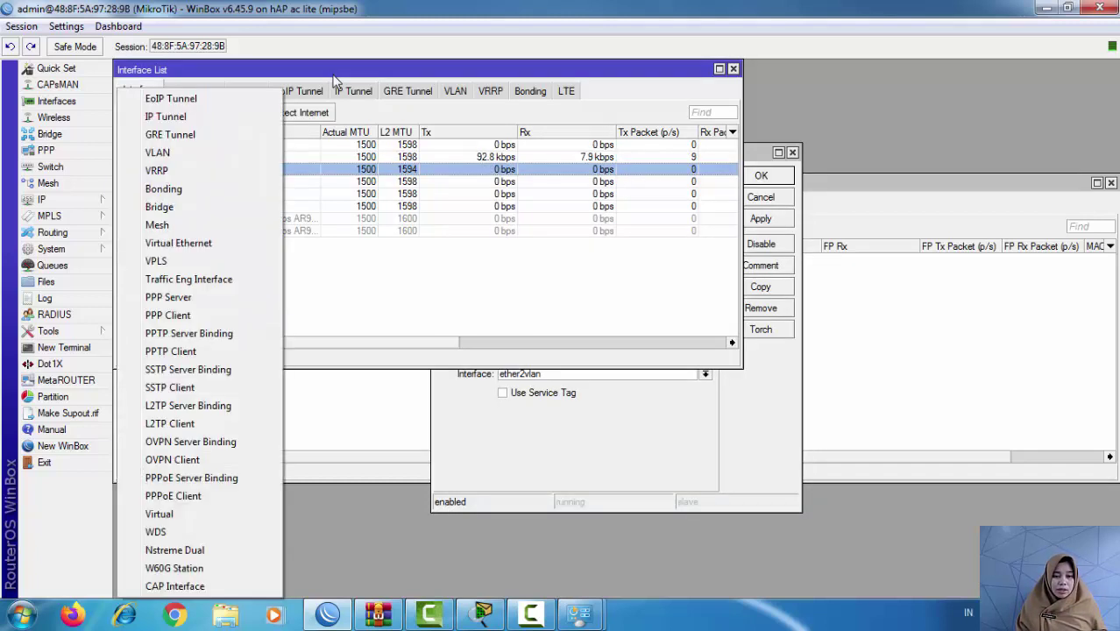
click(157, 152)
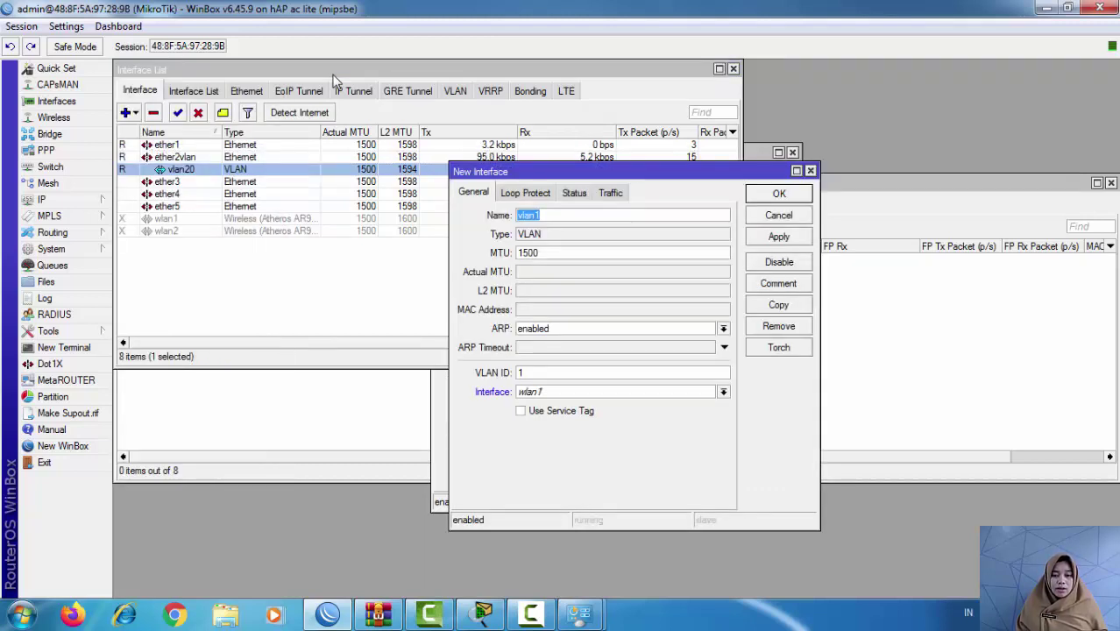
click(544, 215)
key(BackSpace)
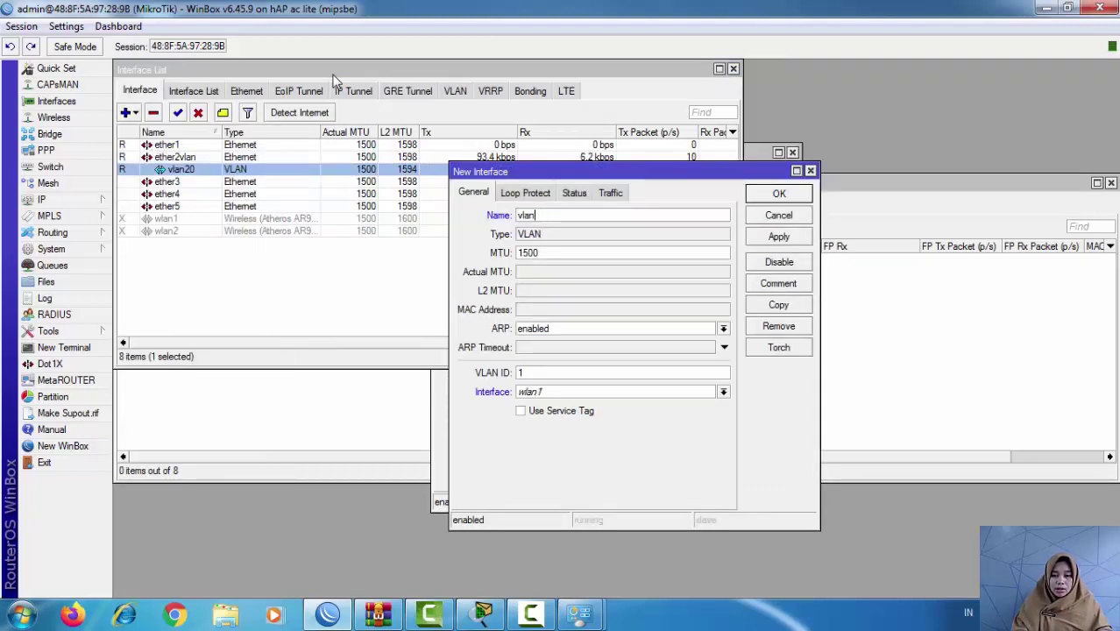
text(40)
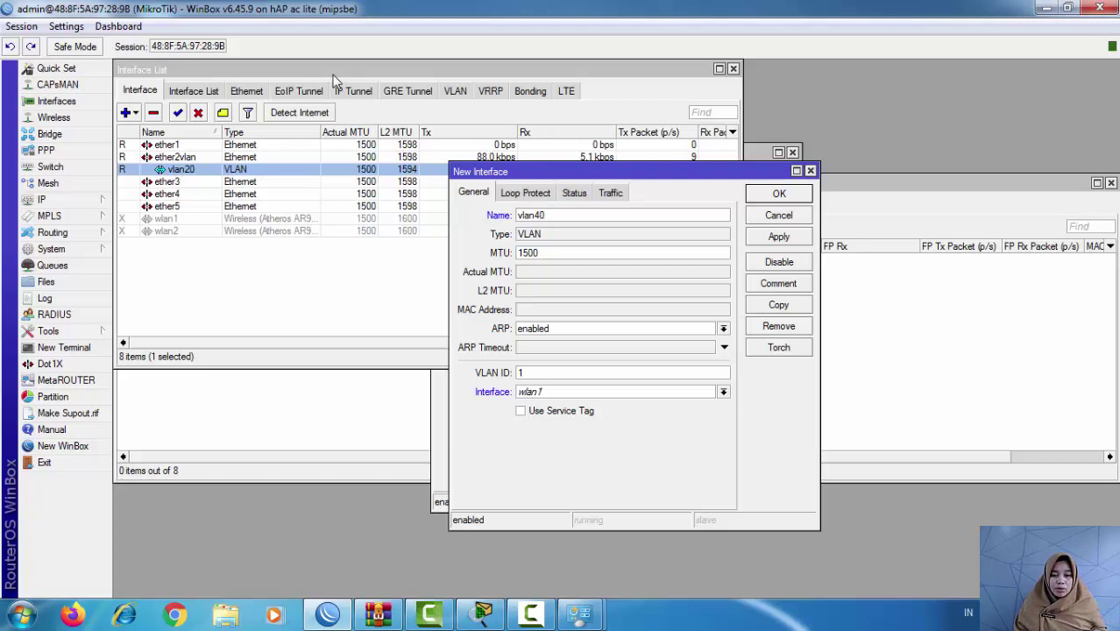
click(544, 372)
key(BackSpace)
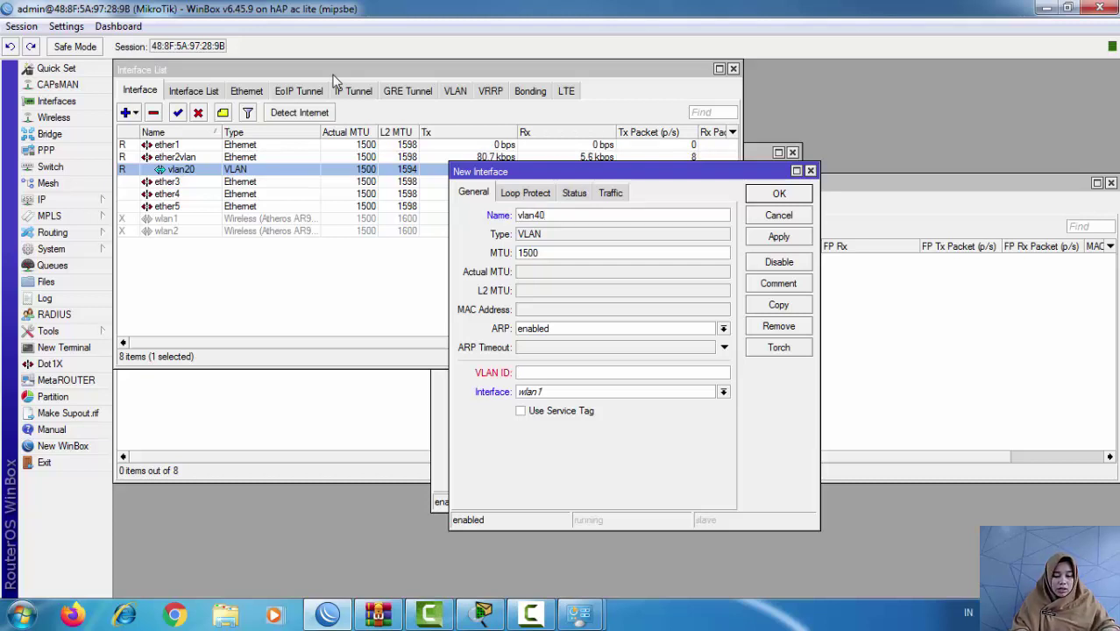
text(40)
click(722, 392)
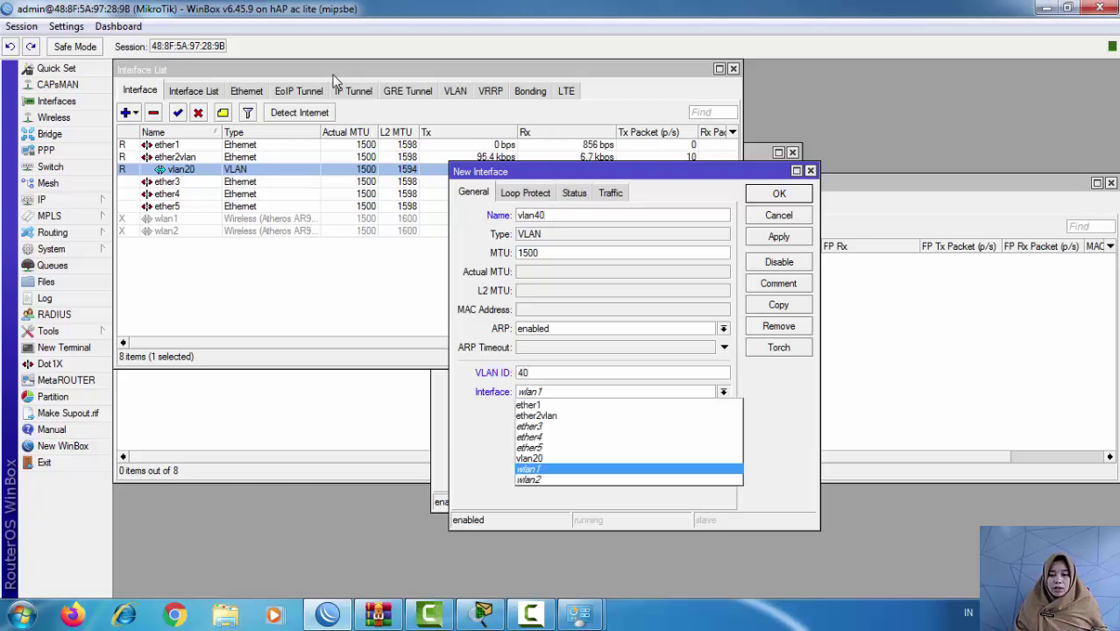
click(537, 416)
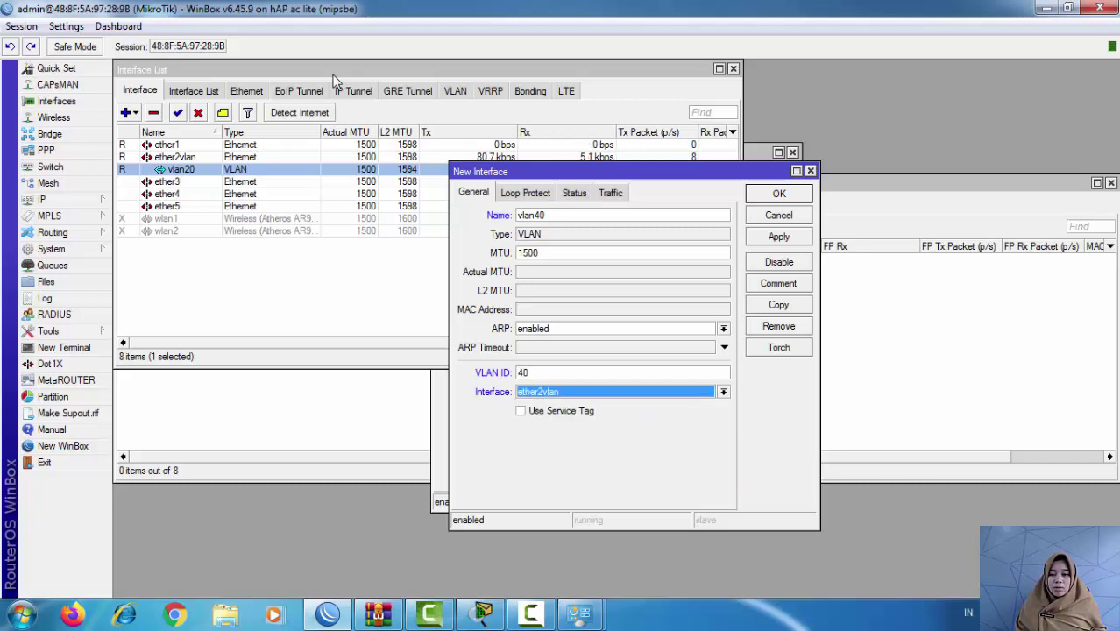
click(778, 237)
click(779, 193)
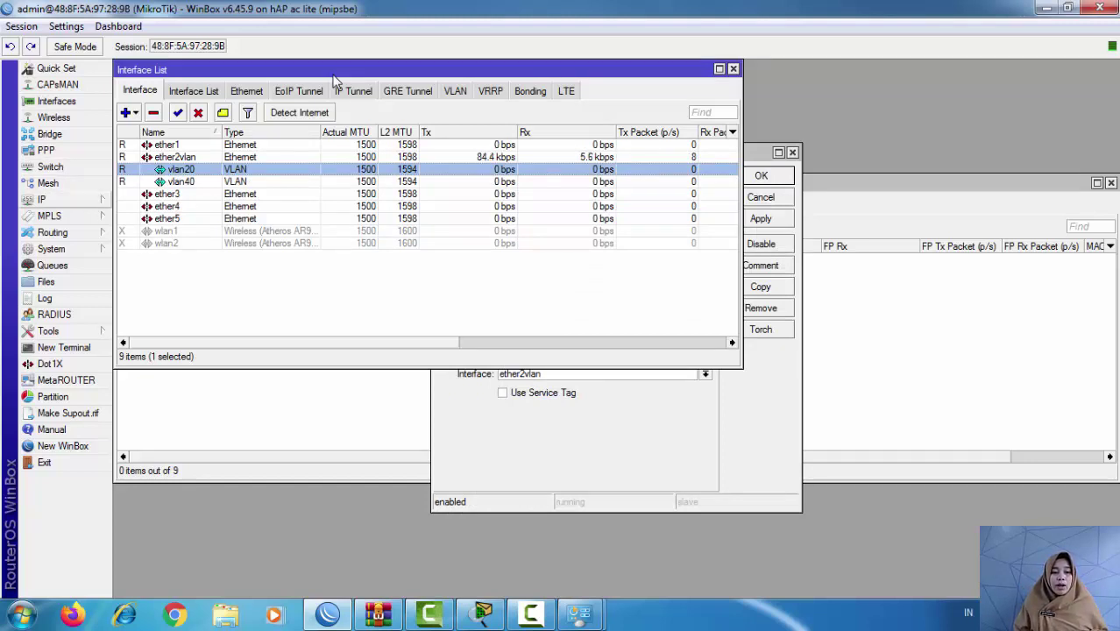
click(41, 199)
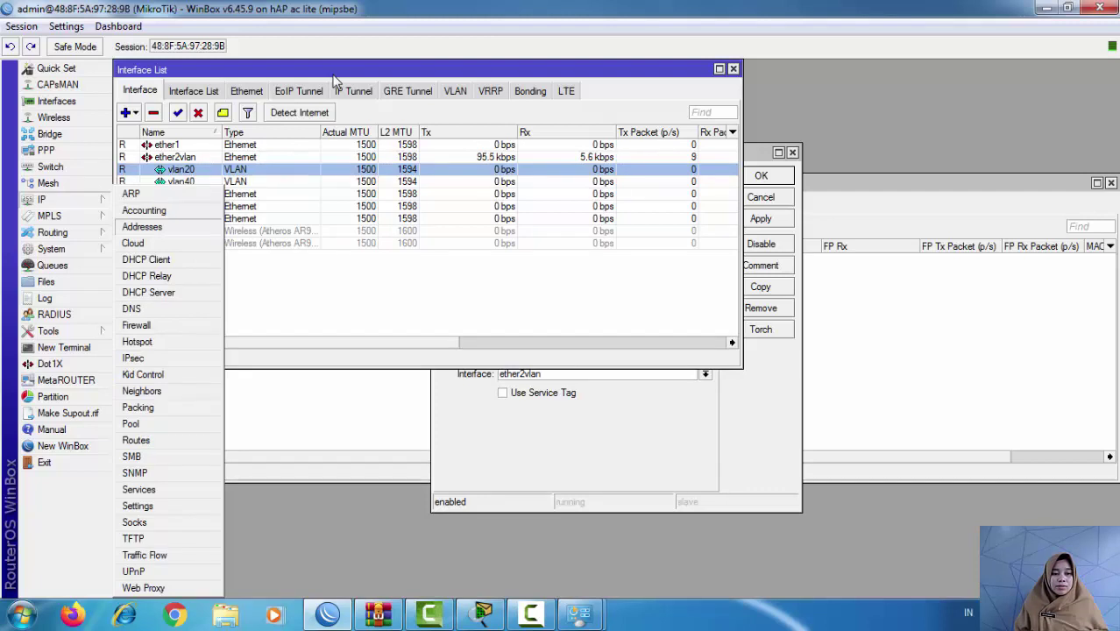
Step: Add IP address 192.168.20.1/27 on interface vlan20
click(55, 229)
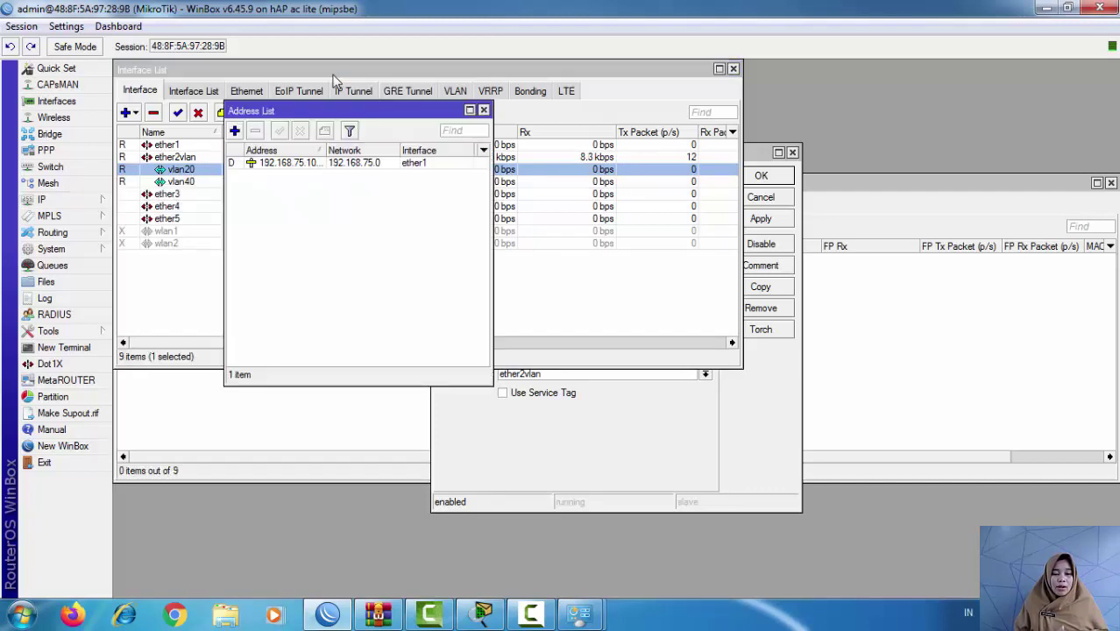
key(Insert)
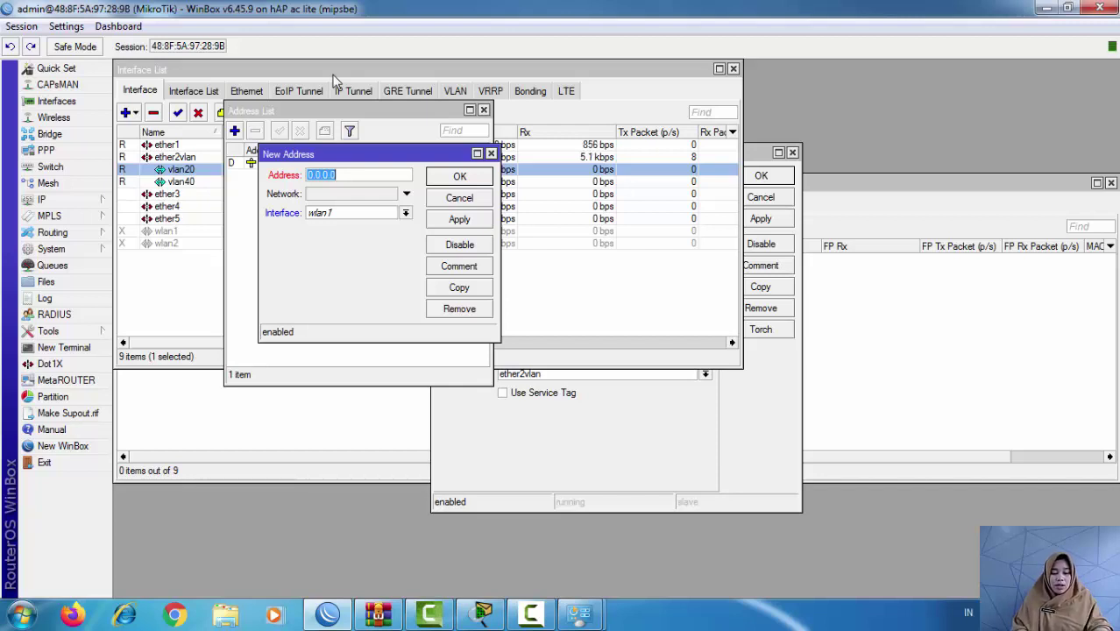
text(192.)
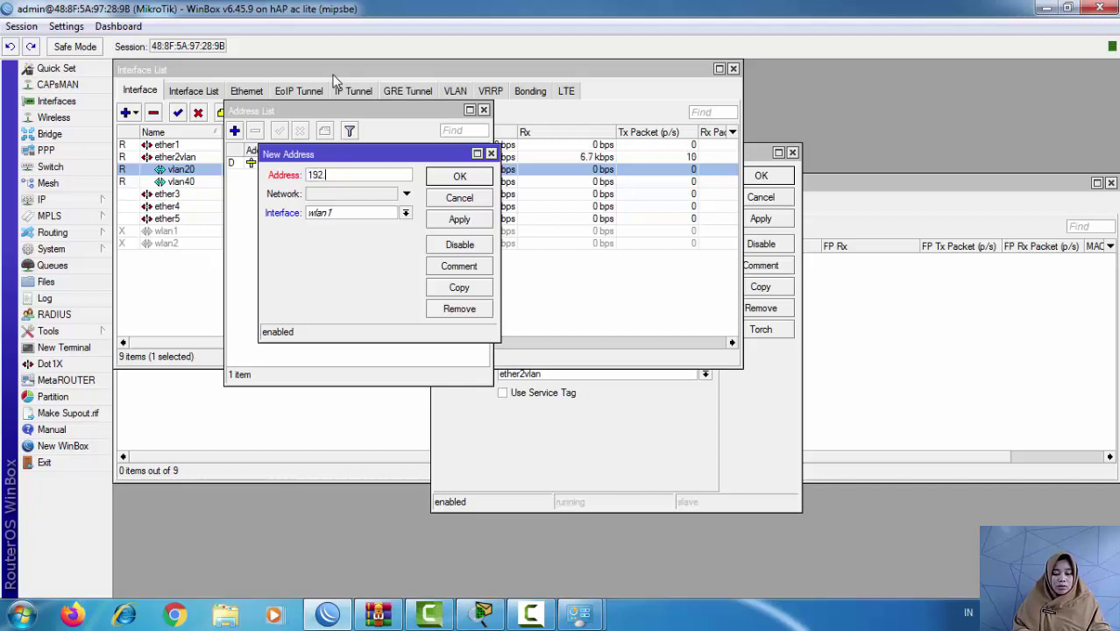
text(168.1)
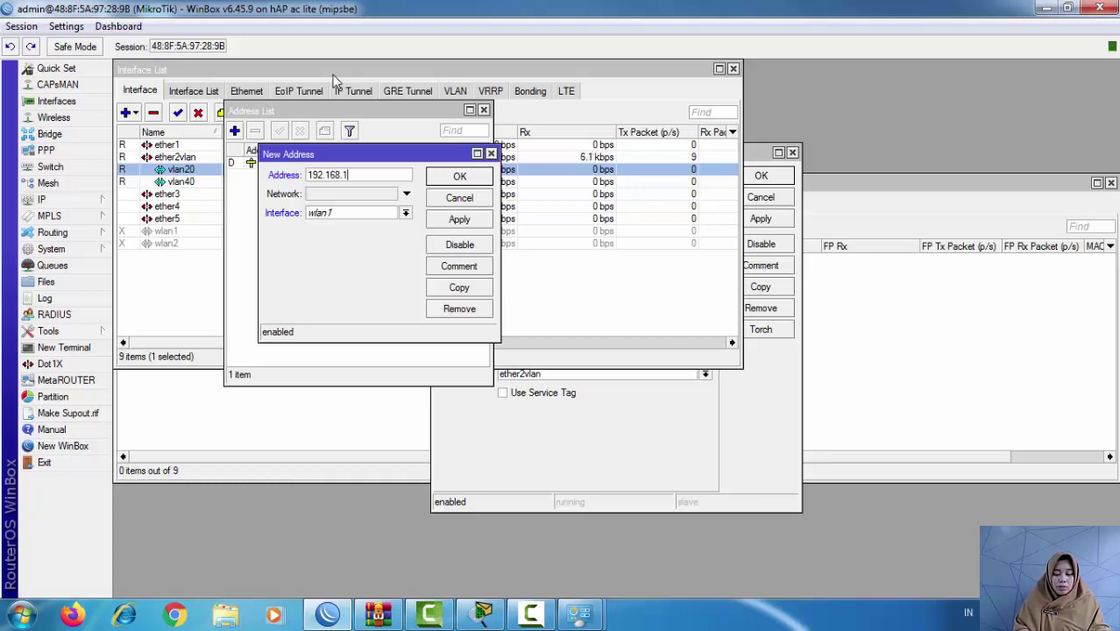
text(0.)
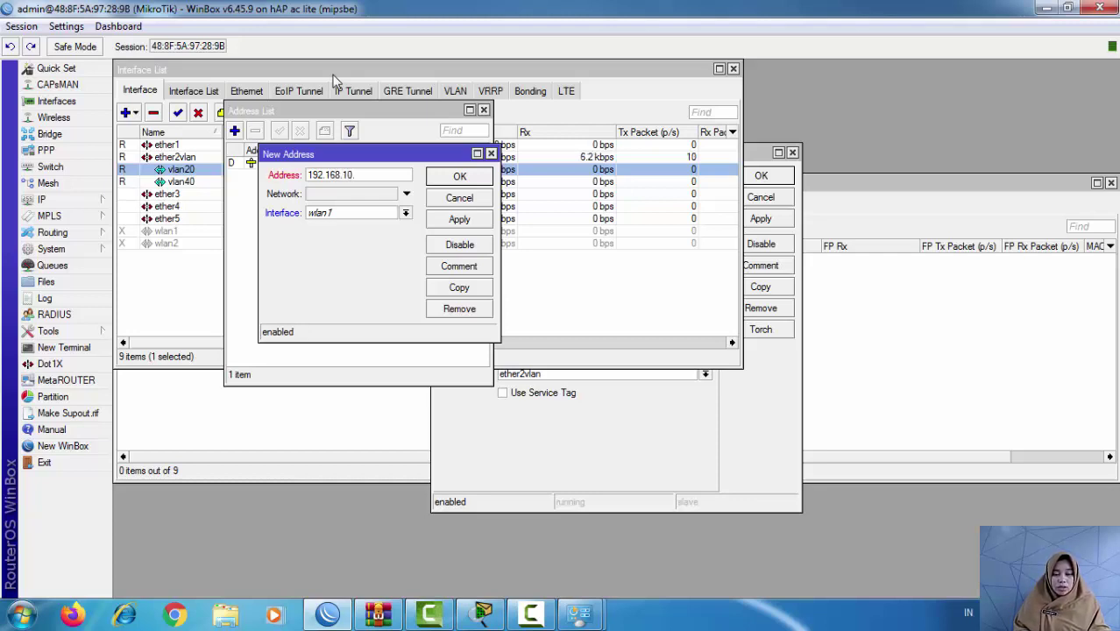
key(BackSpace)
key(BackSpace)
key(BackSpace)
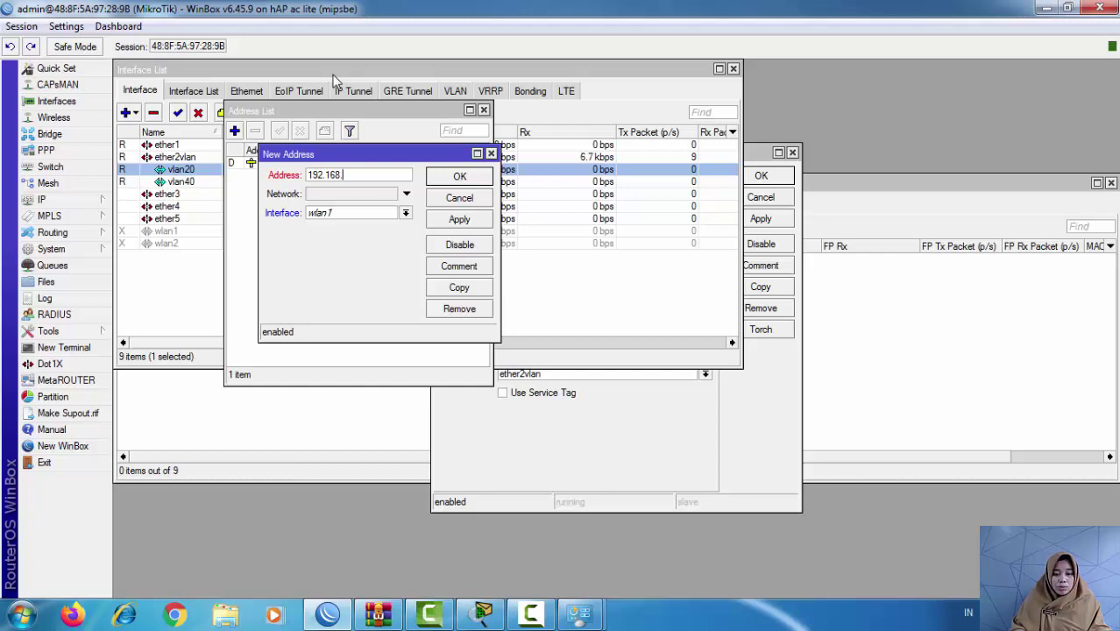
text(20.1/)
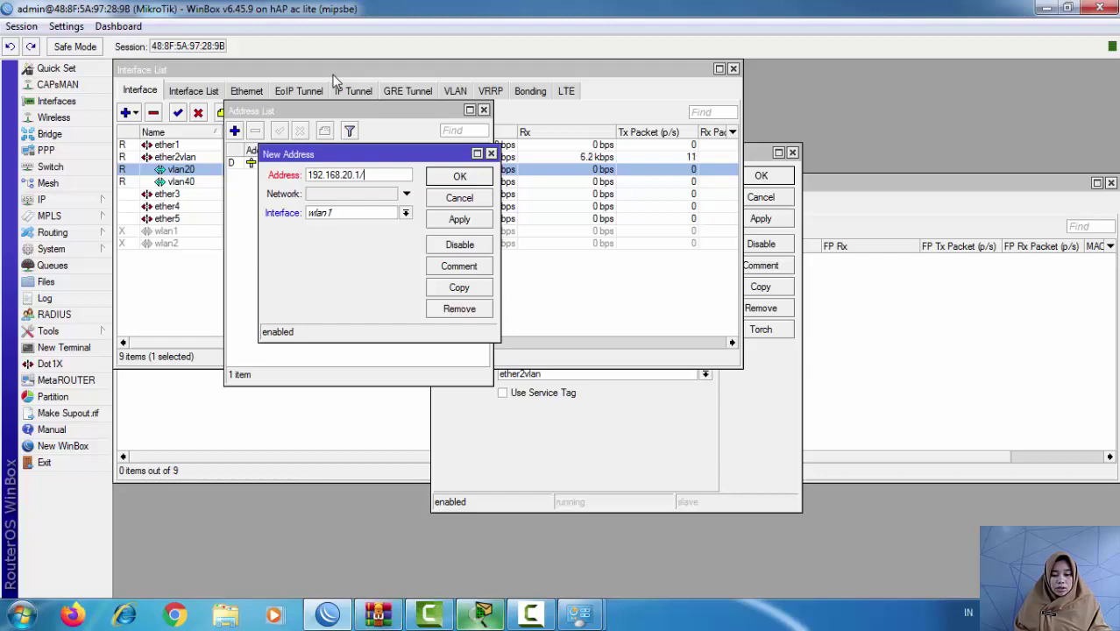
key(alt+Tab)
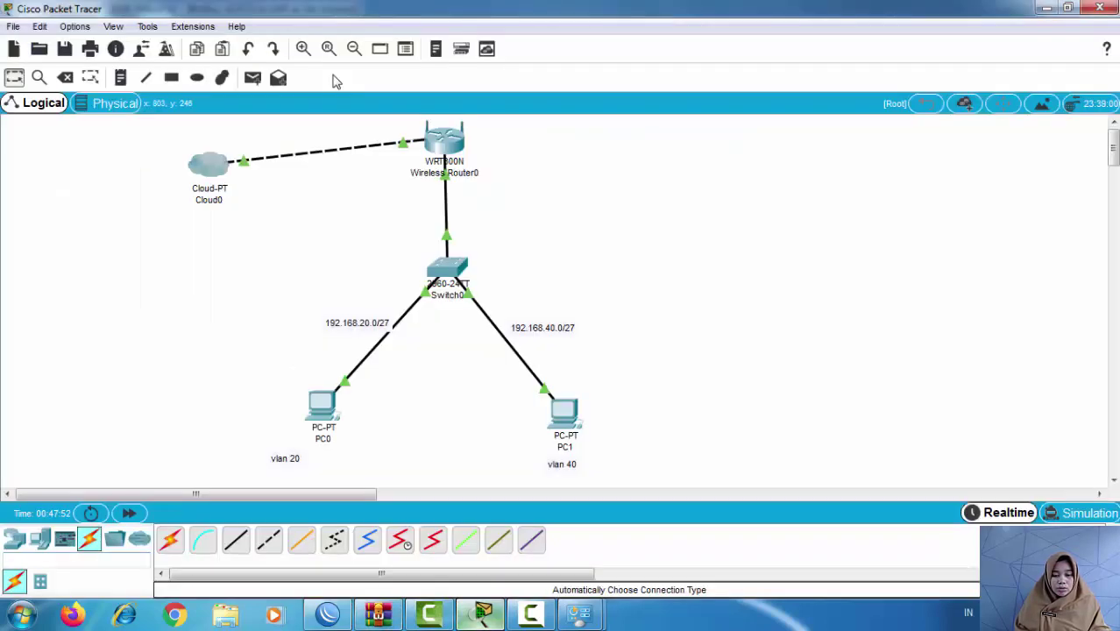
key(alt+Tab)
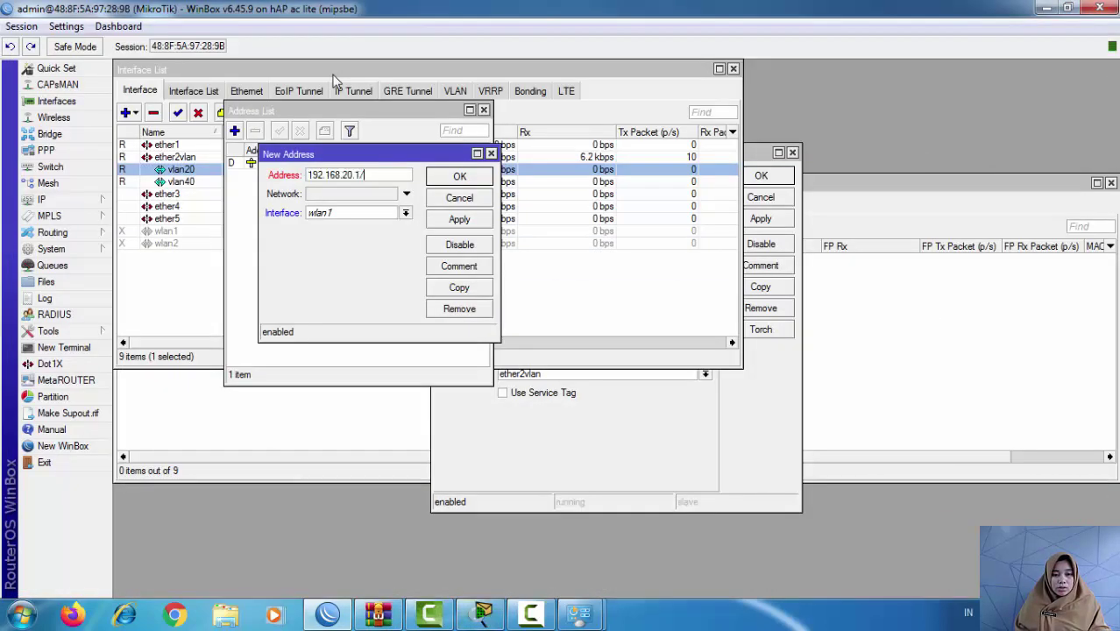
text(27)
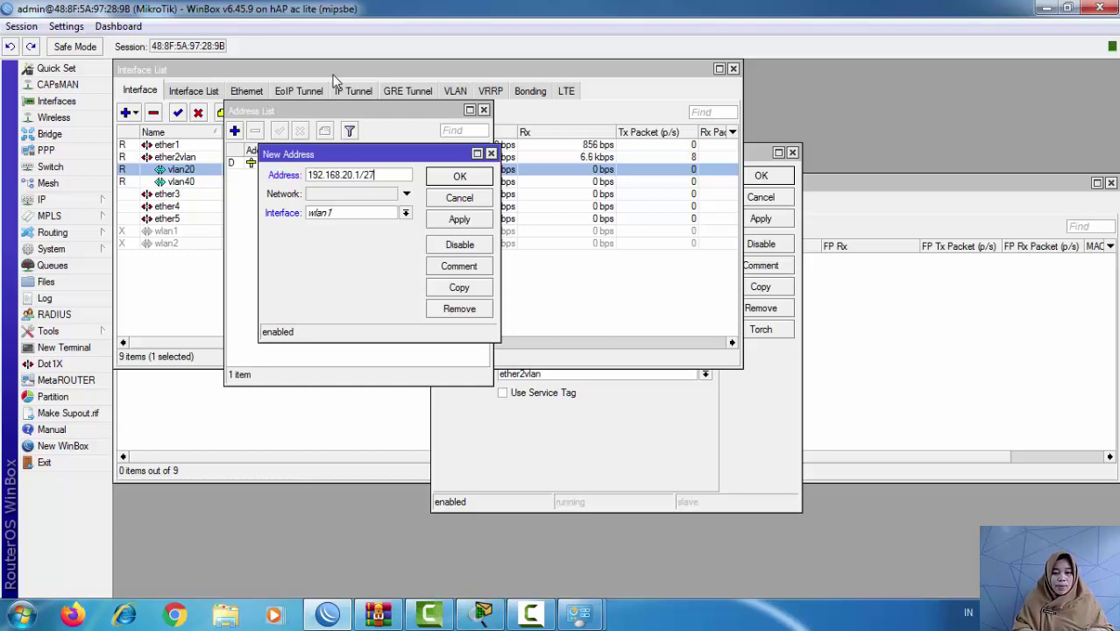
key(Tab)
key(Down)
key(Down)
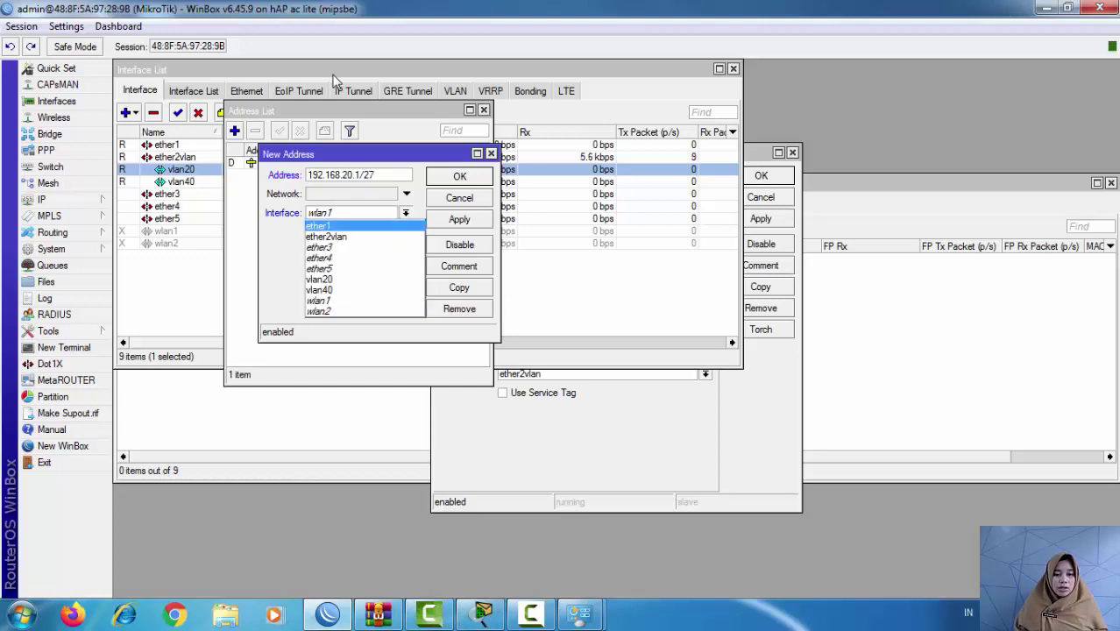
key(Down)
key(Down)
key(Down)
key(Down)
key(Down)
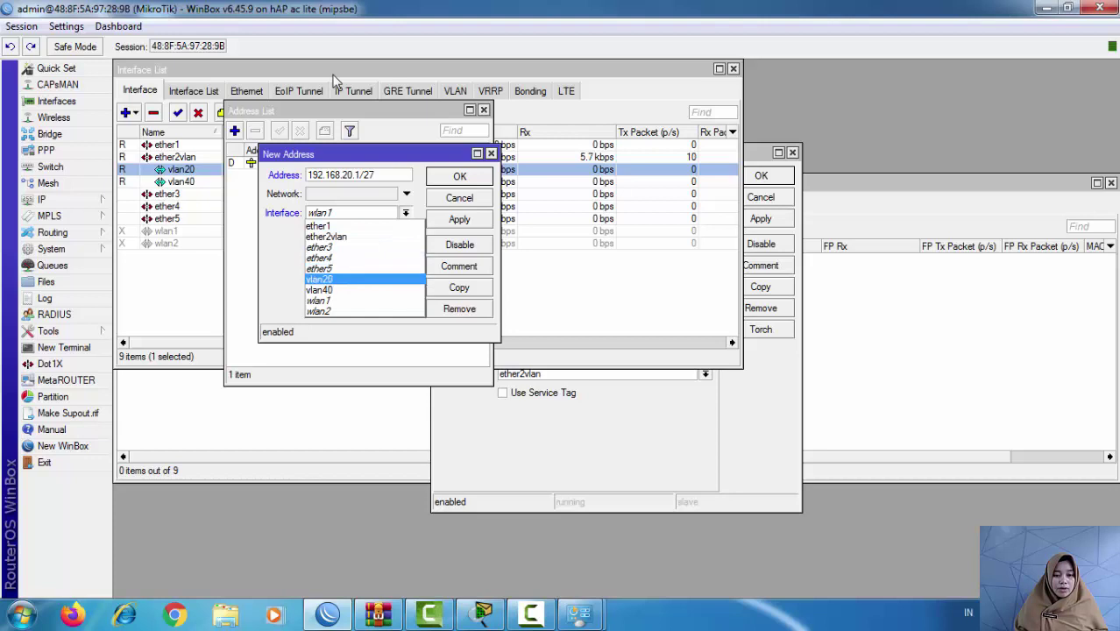
key(Return)
key(alt+a)
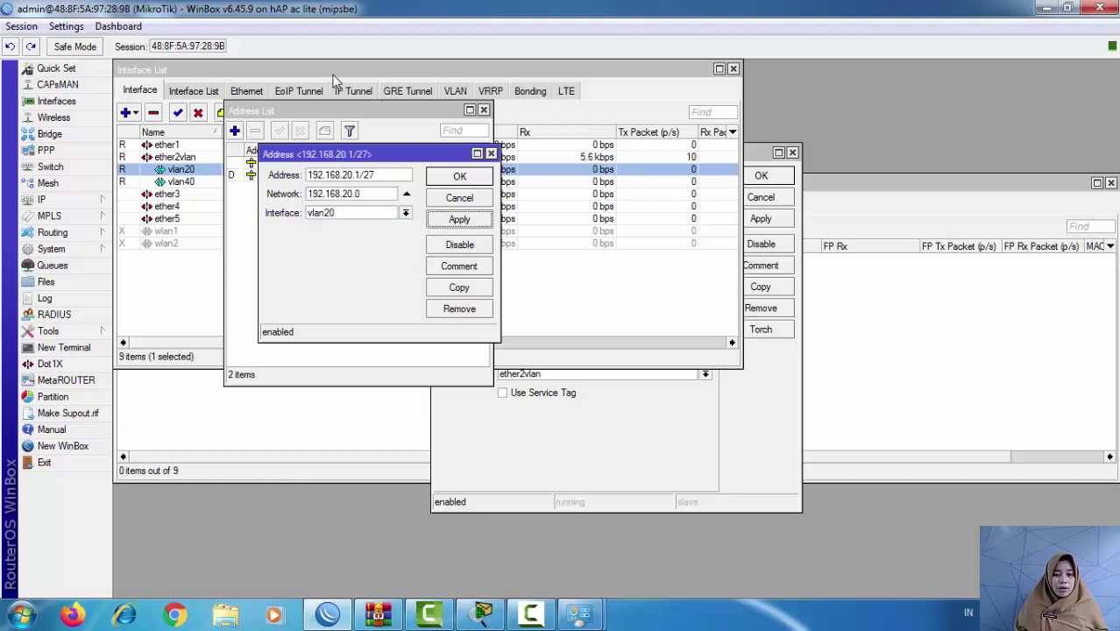
key(alt+o)
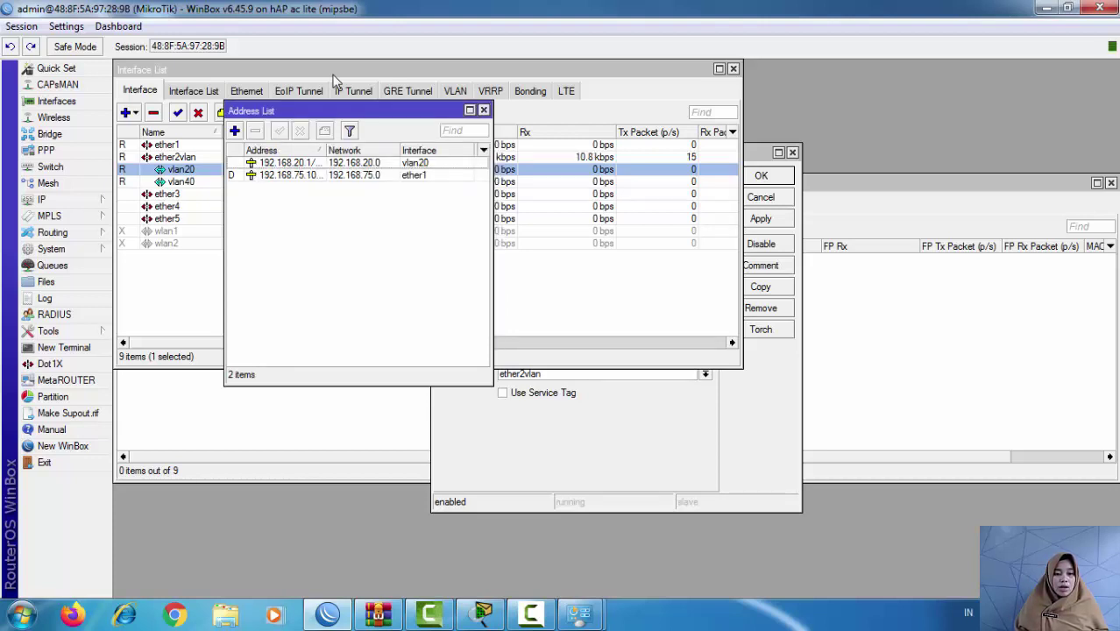
Step: Add IP address 192.168.40.1/27 on interface vlan40
key(Insert)
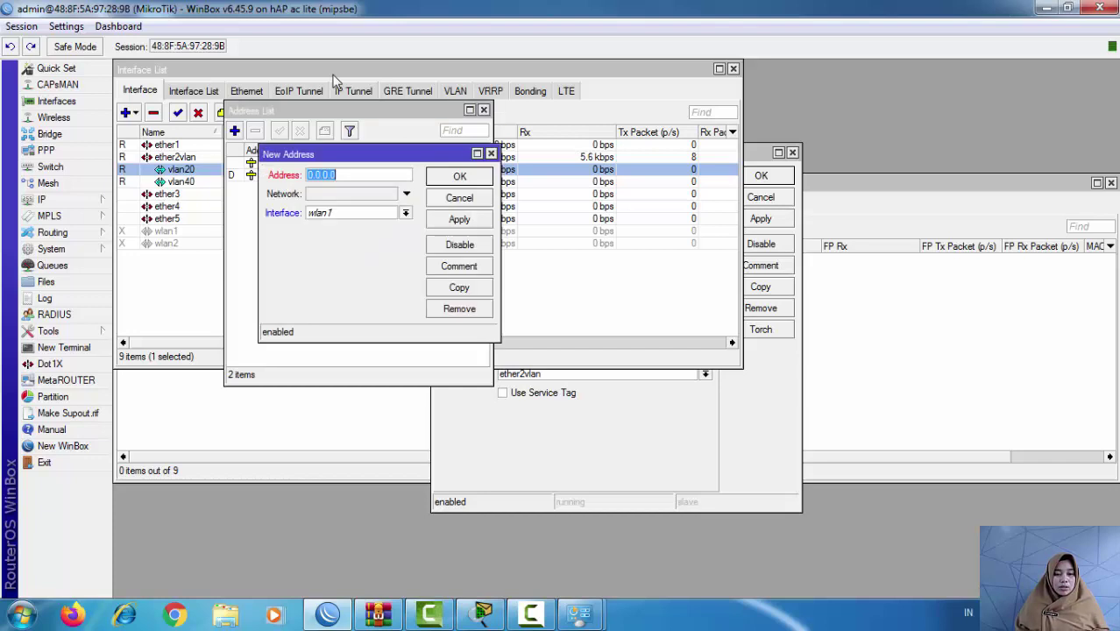
text(192.)
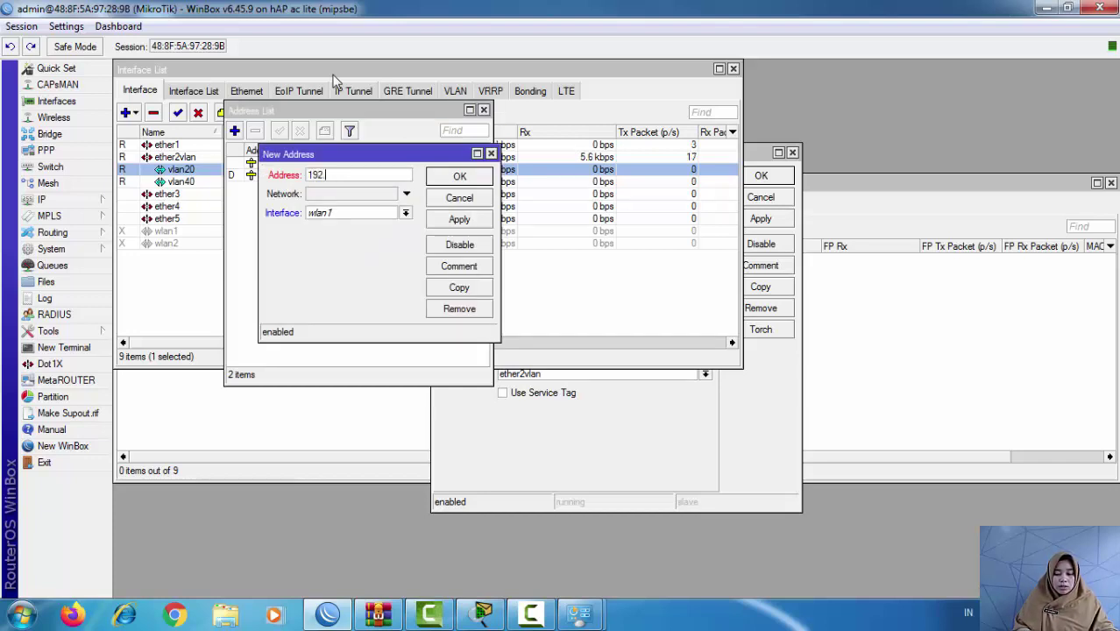
text(168.40)
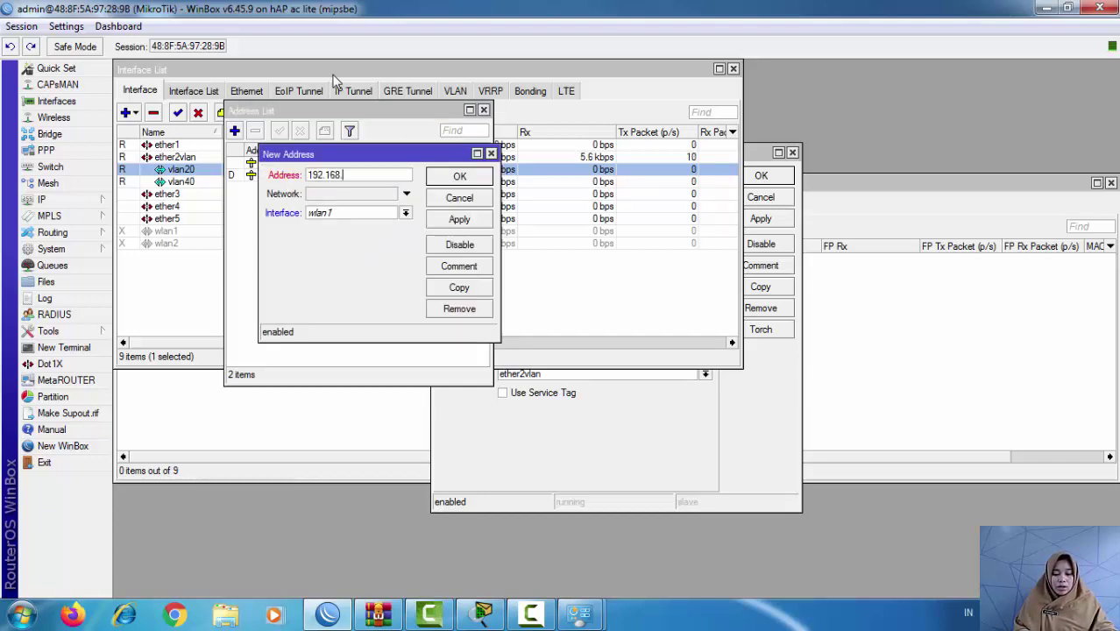
text(.)
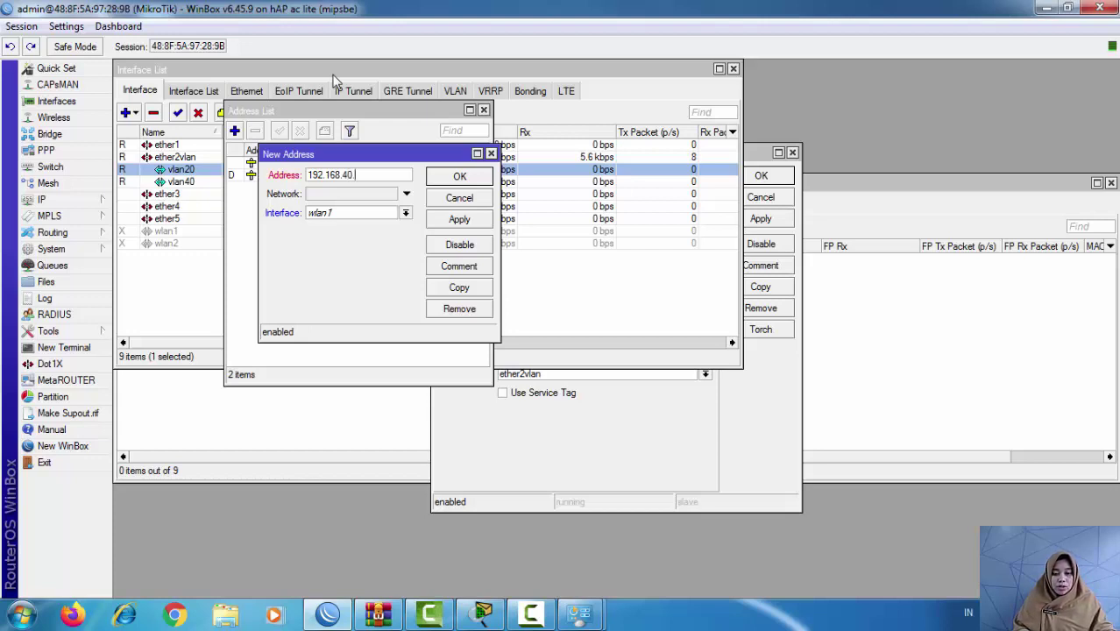
text(1/27)
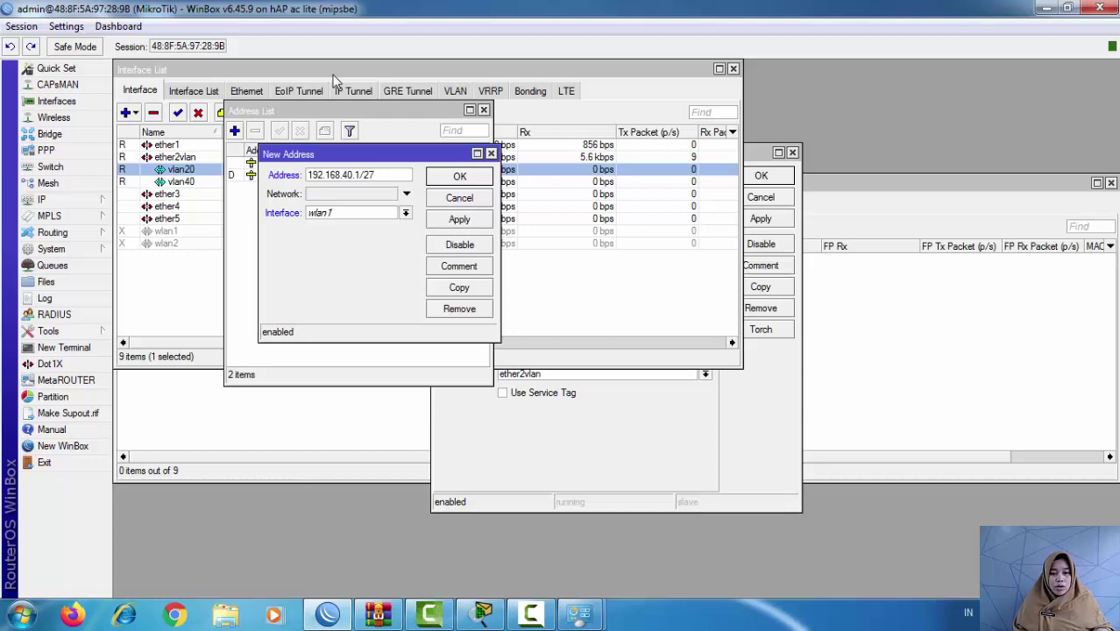
key(Tab)
key(Down)
key(Up)
key(Up)
key(Up)
key(Up)
key(Down)
key(Down)
key(Down)
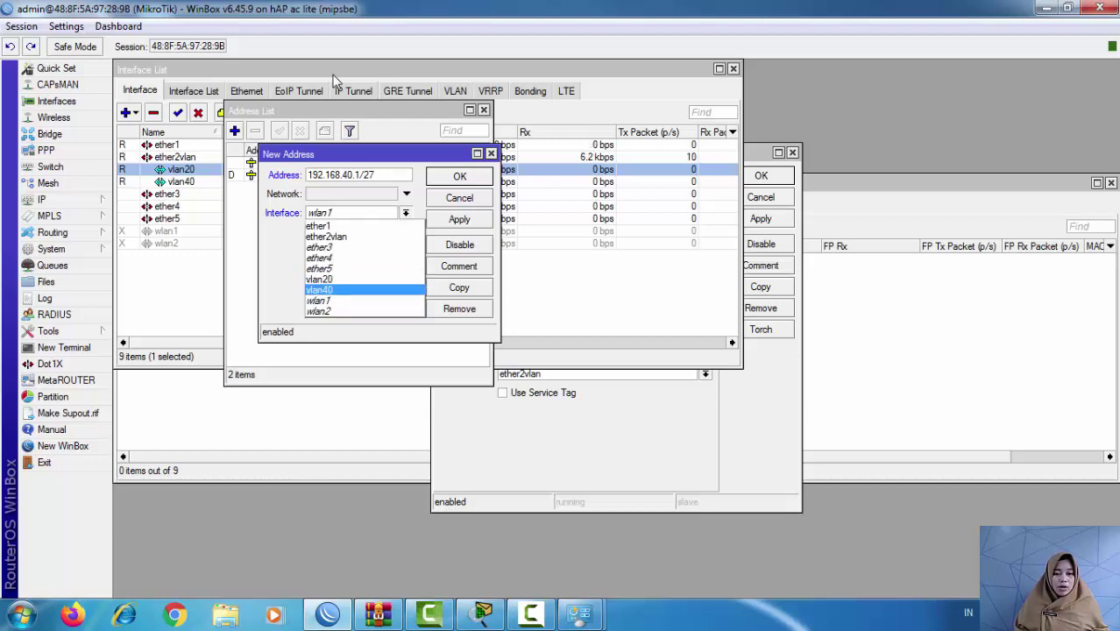
key(Return)
key(Tab)
key(space)
key(Return)
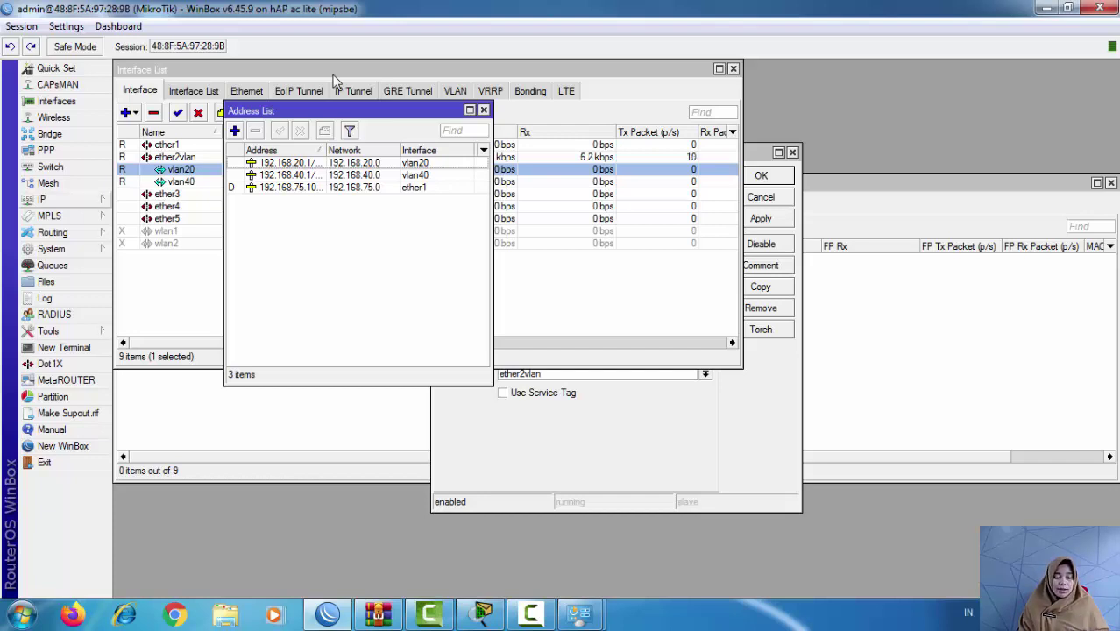
Step: Turn on Allow Remote Requests in the router's DNS settings and apply it
click(42, 200)
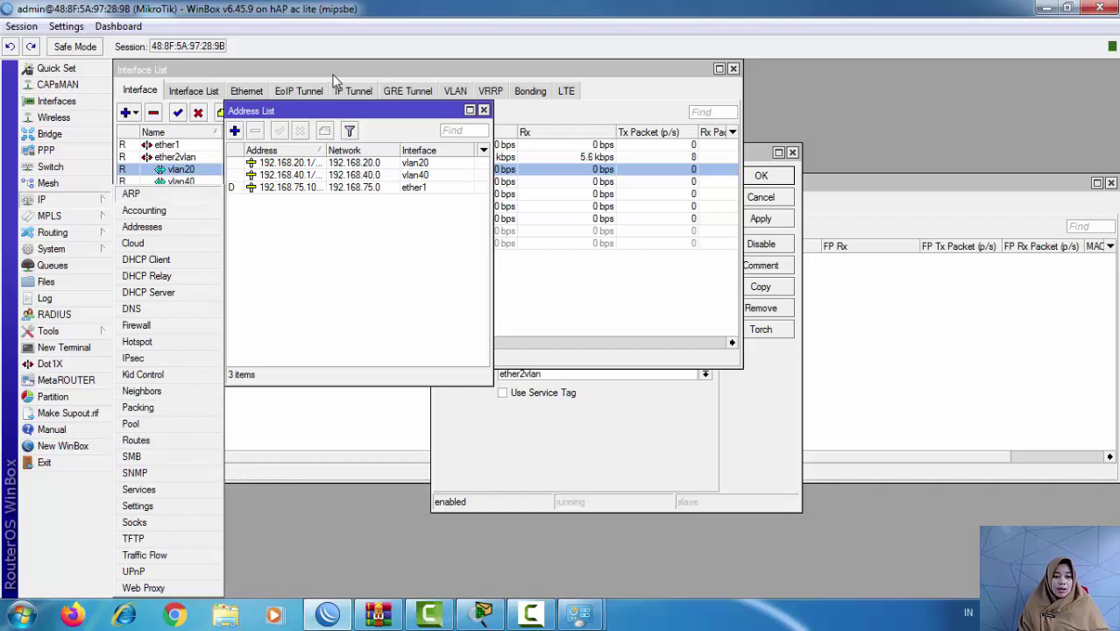
click(131, 309)
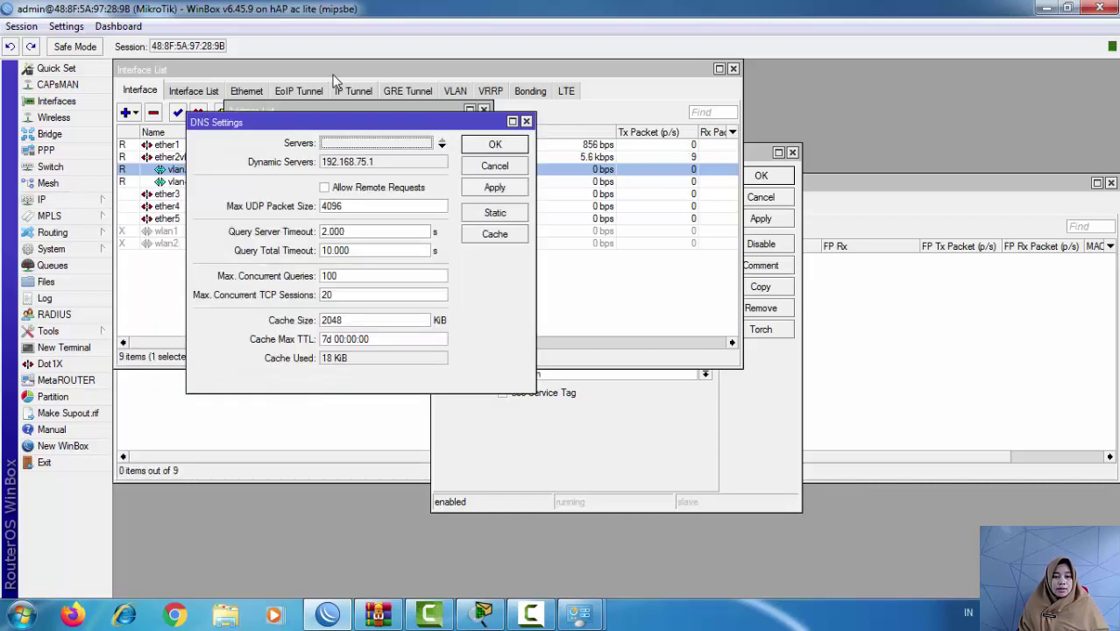
click(324, 187)
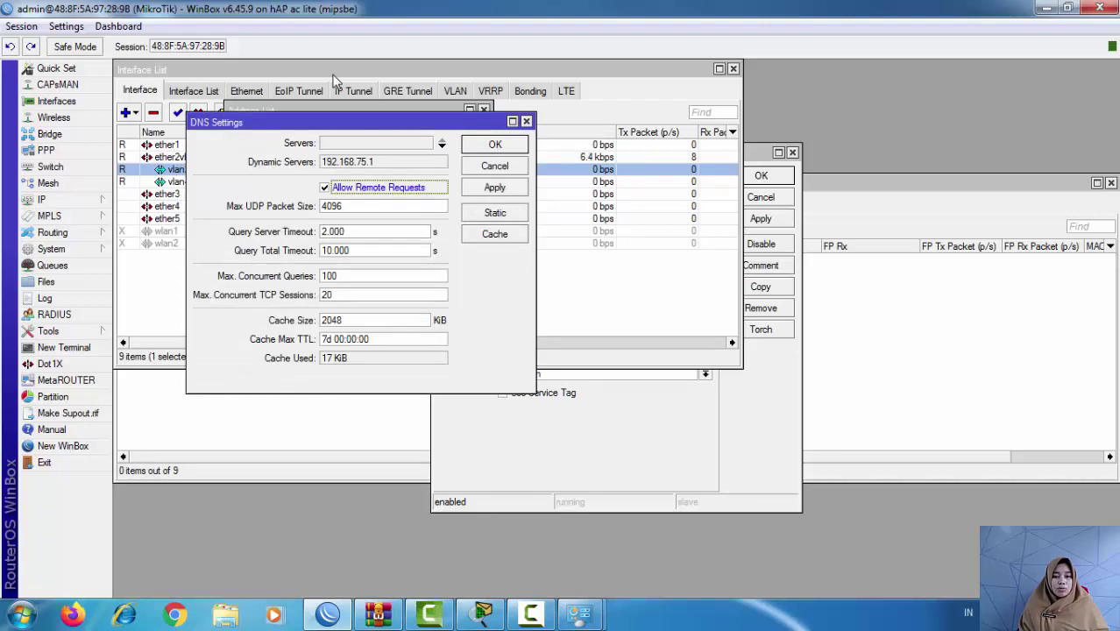
click(494, 187)
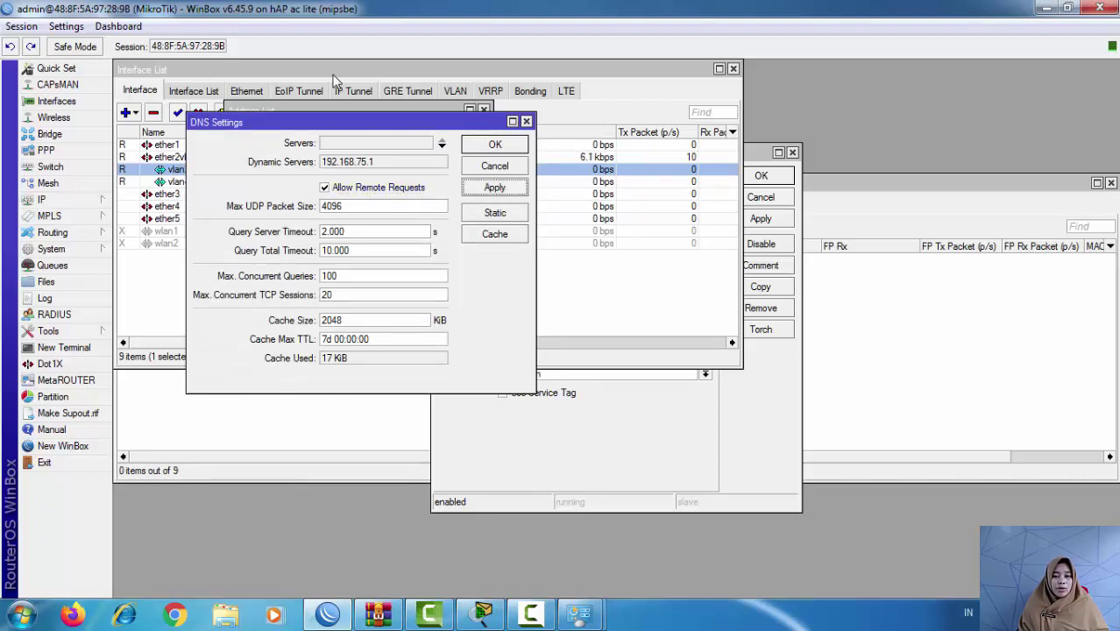
click(494, 144)
click(41, 199)
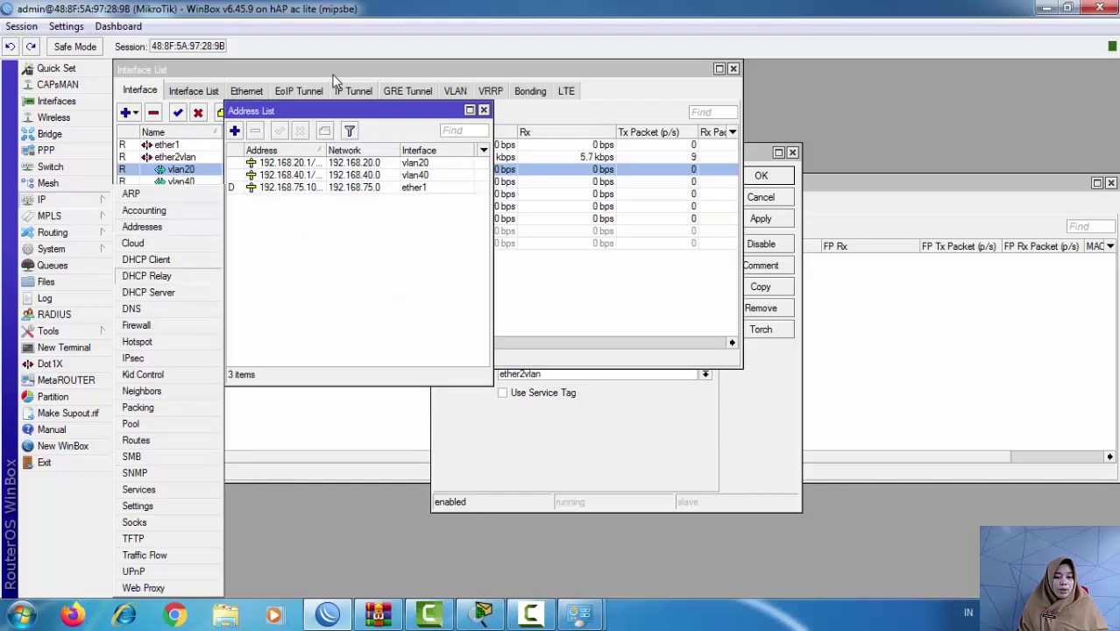
Step: Run DHCP Setup on vlan20, accepting 192.168.20.0/27, default gateway, range, DNS 192.168.75.1 and lease
click(148, 291)
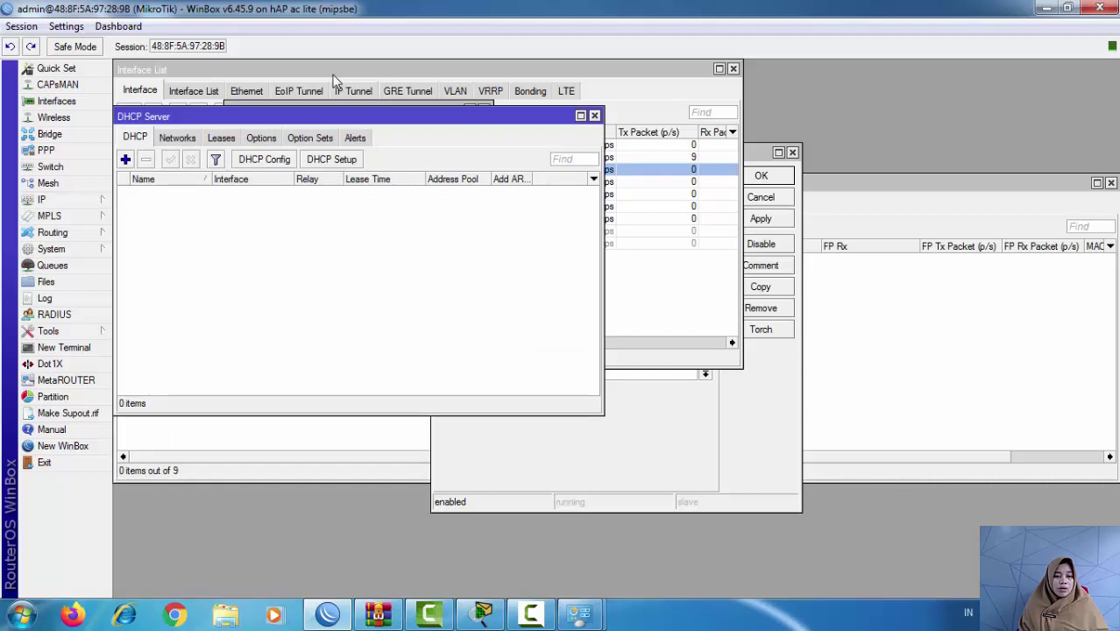
click(126, 158)
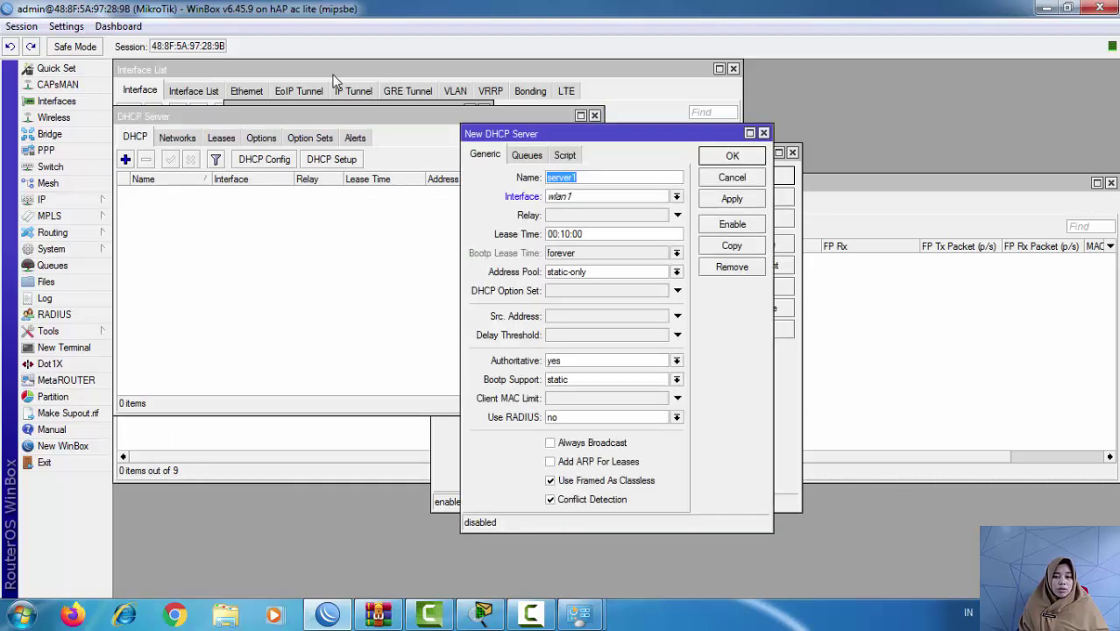
key(Escape)
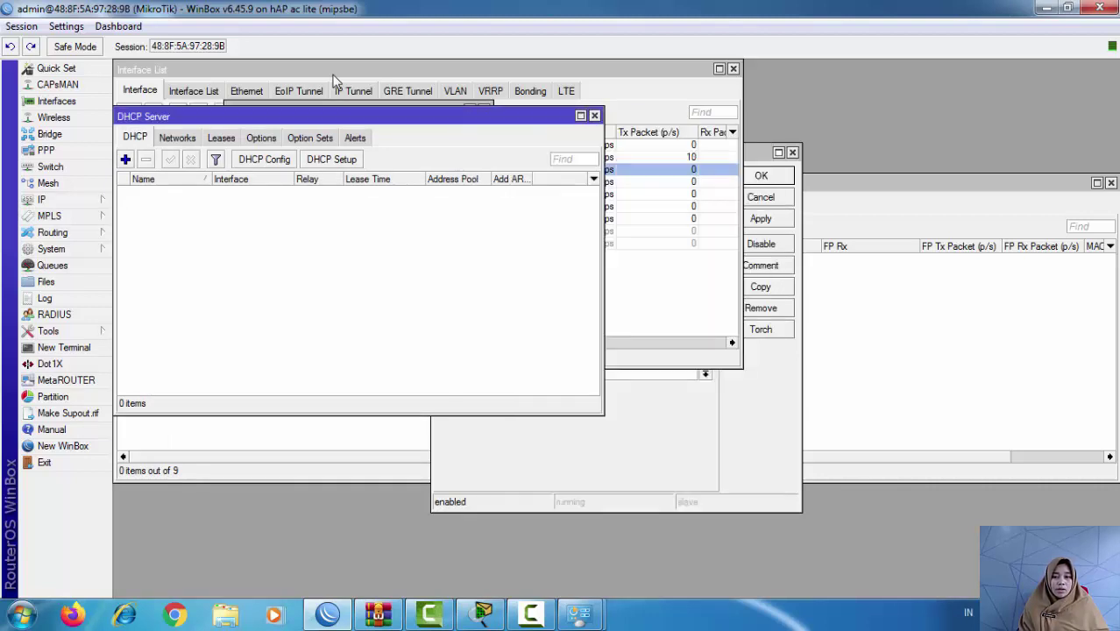
click(332, 158)
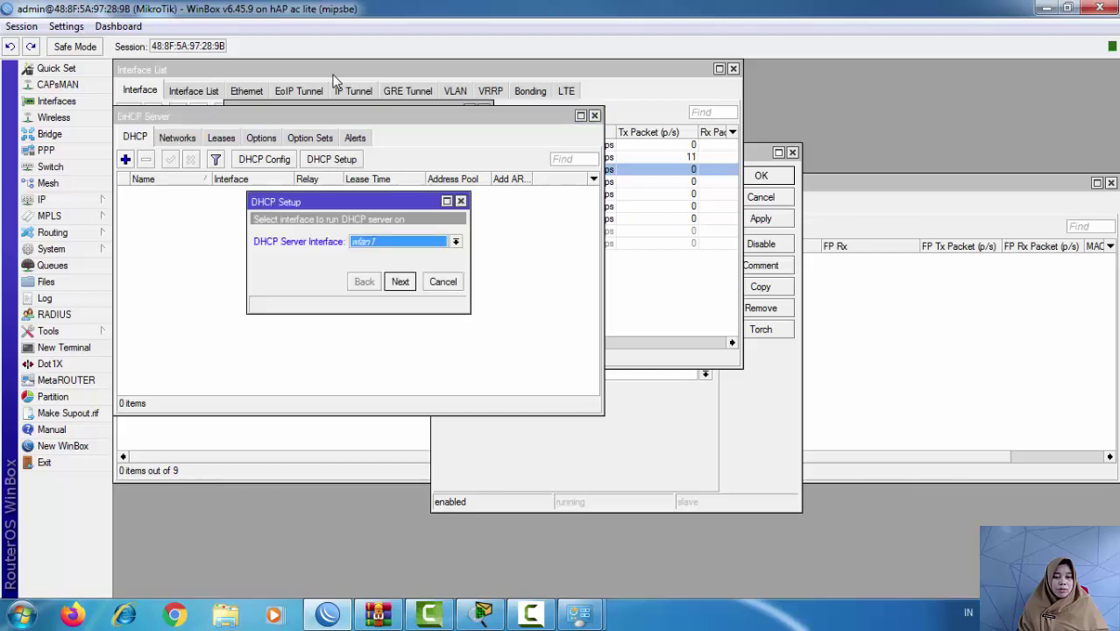
click(456, 242)
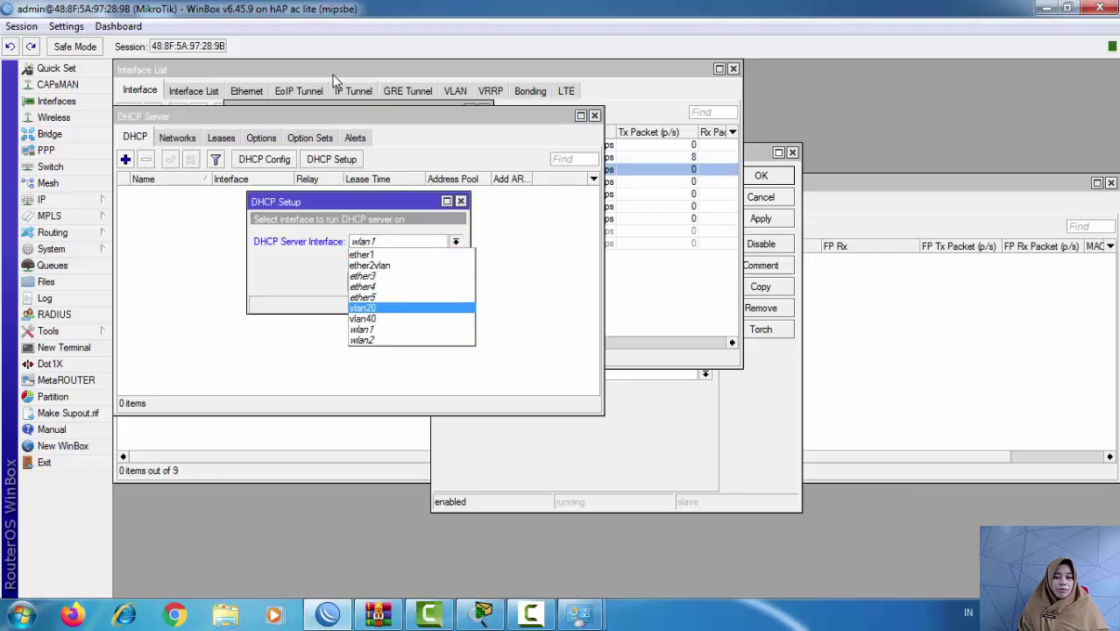
click(366, 307)
click(399, 281)
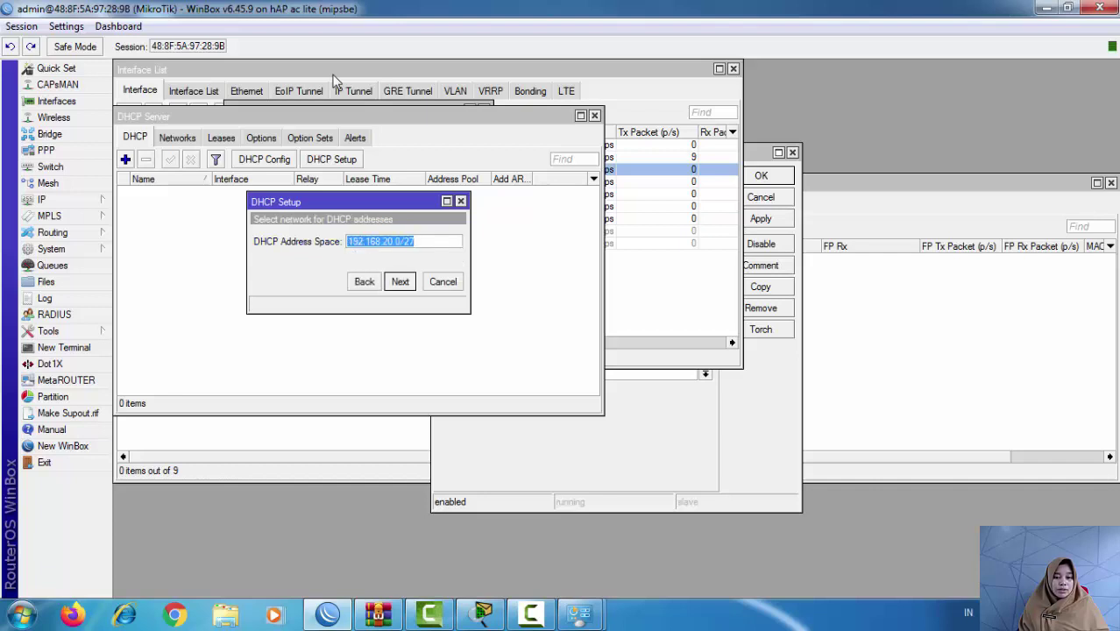
click(399, 281)
click(400, 282)
click(399, 281)
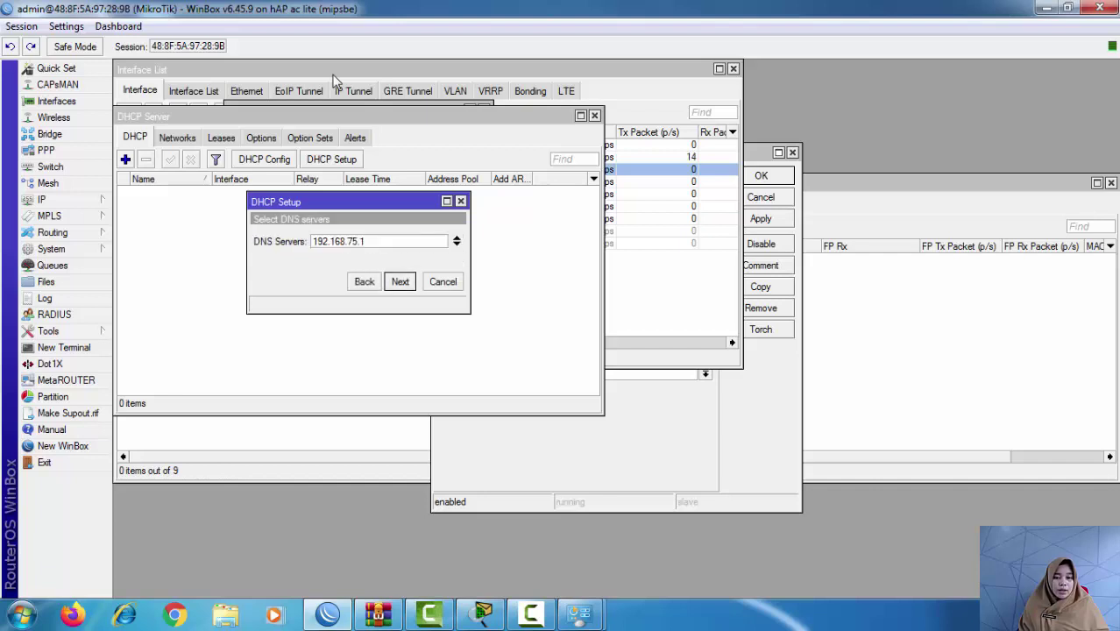
click(399, 281)
click(400, 281)
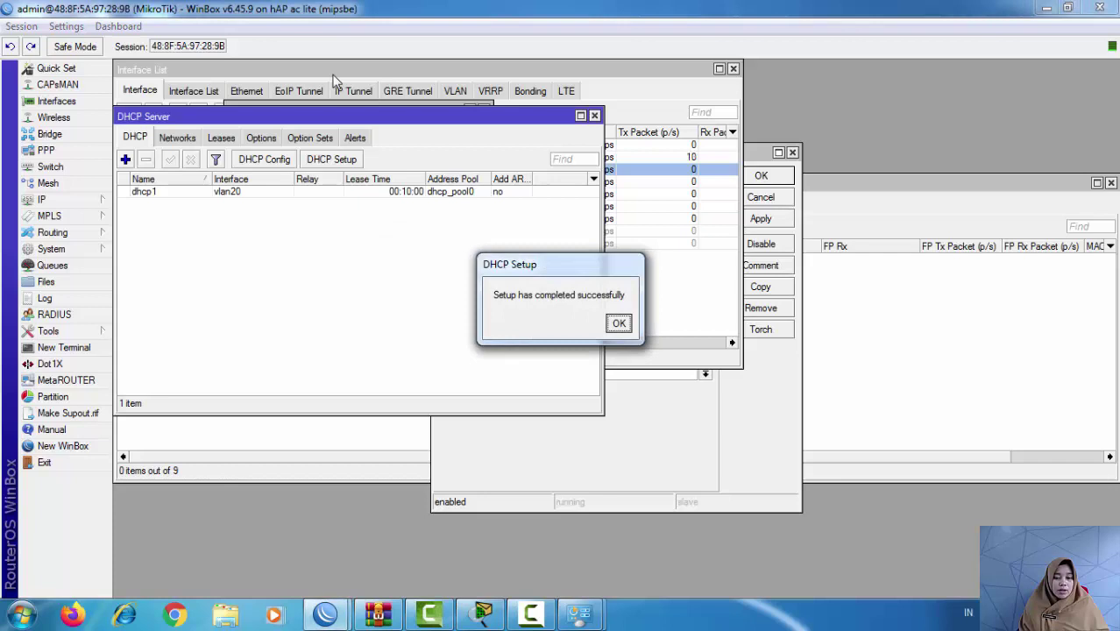
key(Return)
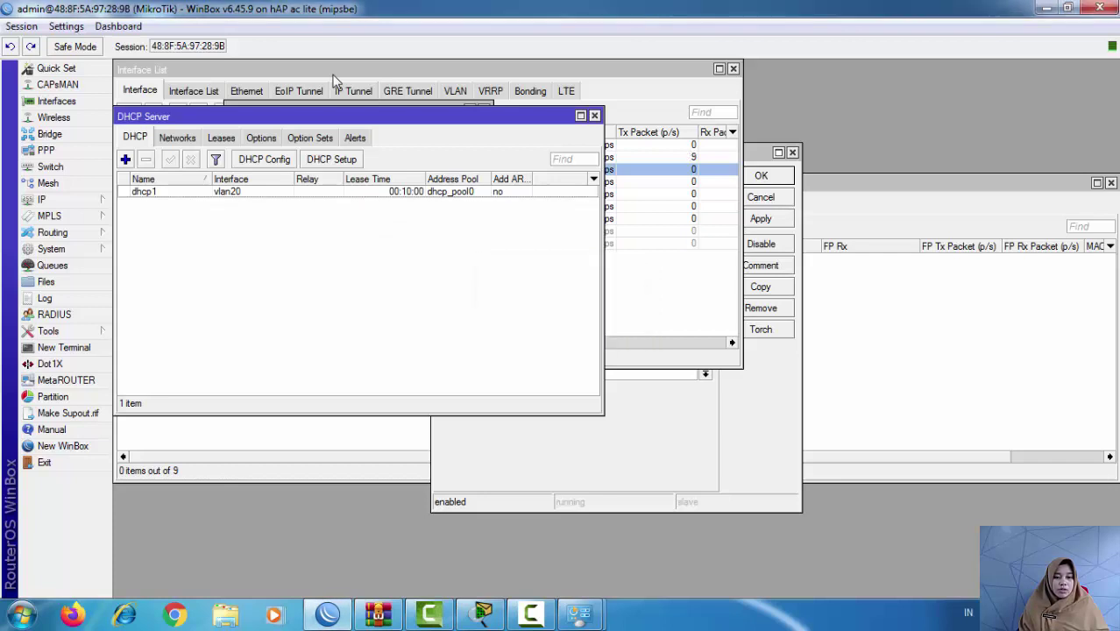
Step: Run DHCP Setup again on vlan40, accepting all default settings
click(331, 160)
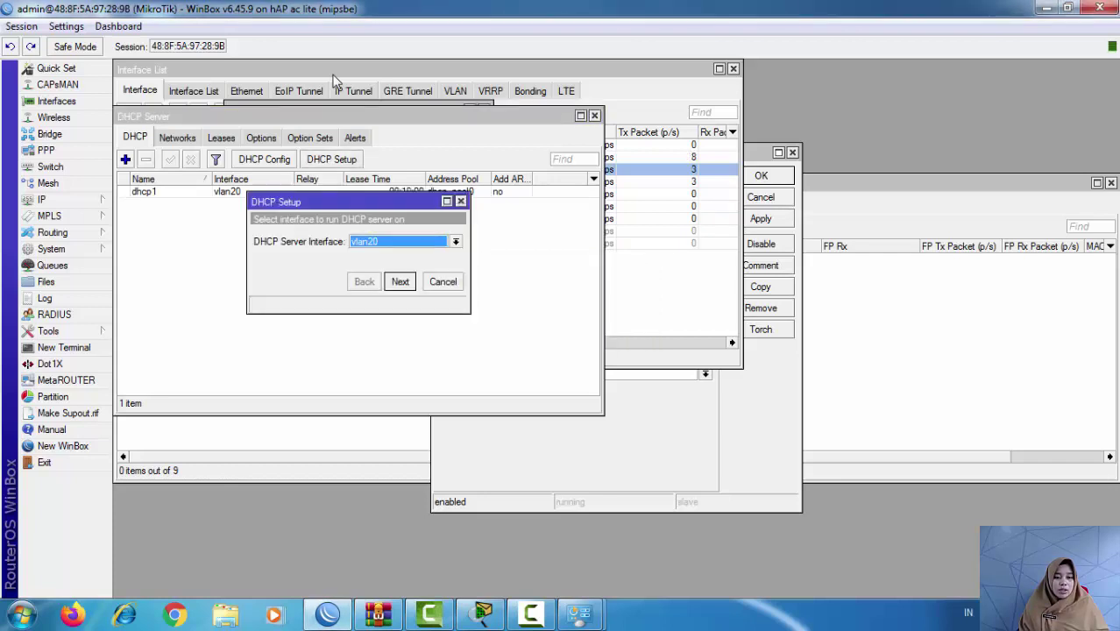
click(456, 241)
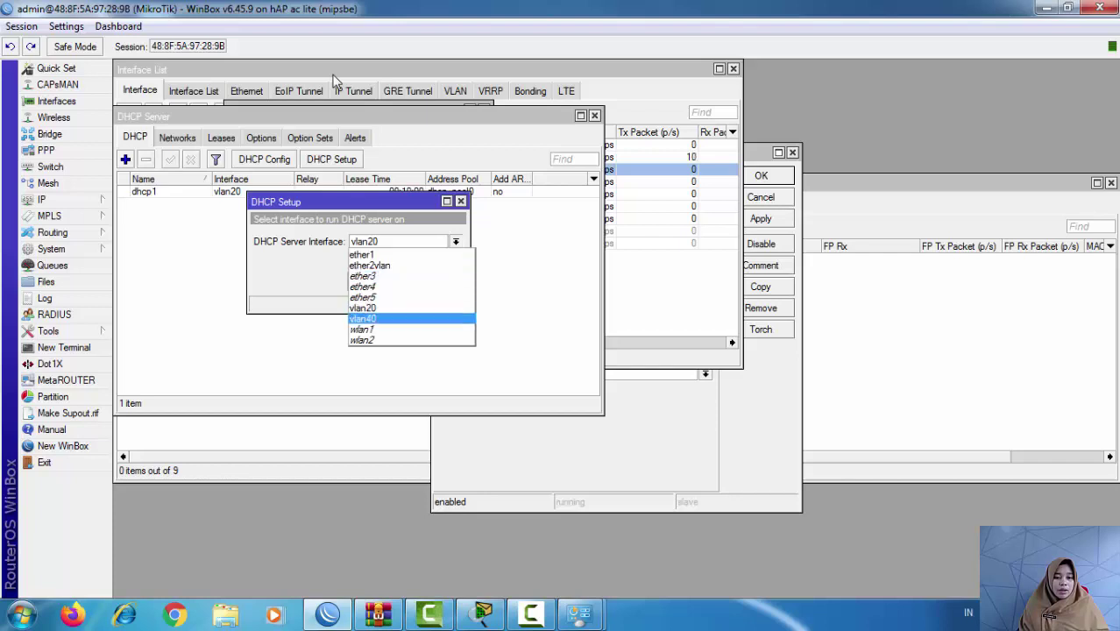
click(377, 319)
key(Return)
key(Return)
key(Return)
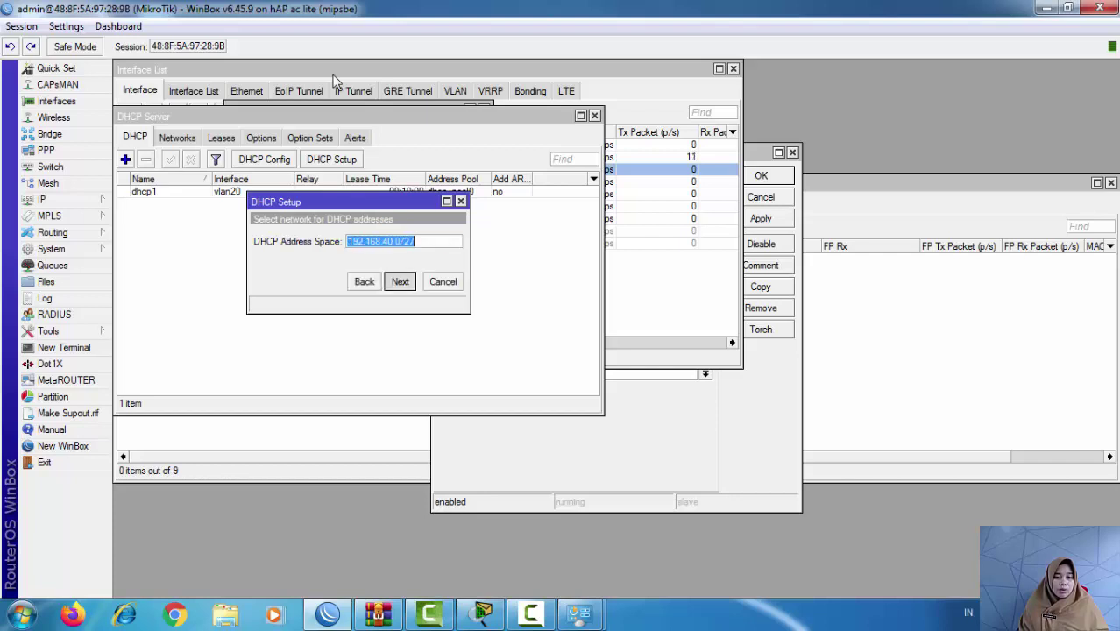
key(Return)
key(Return)
key(Return)
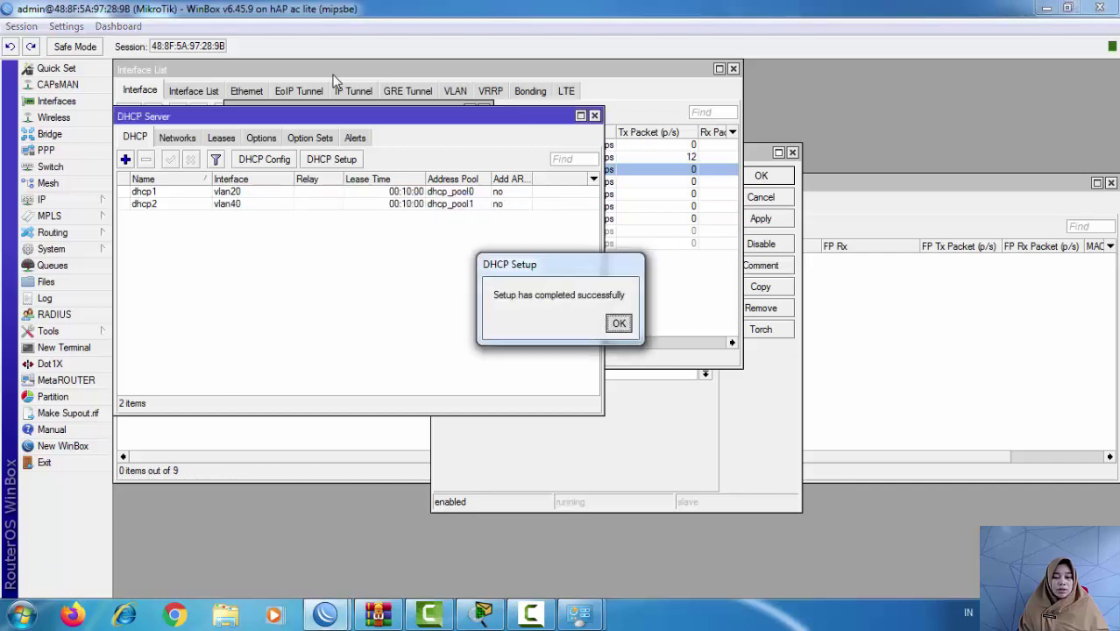
key(Return)
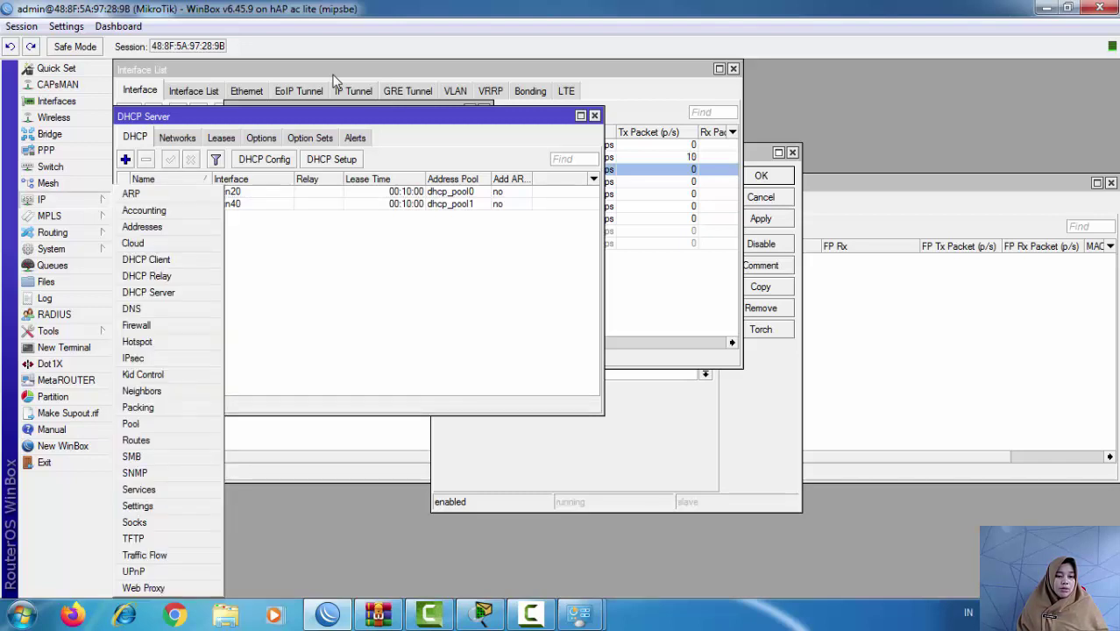
Step: Add a new firewall NAT rule with chain srcnat and out-interface ether1
key(Return)
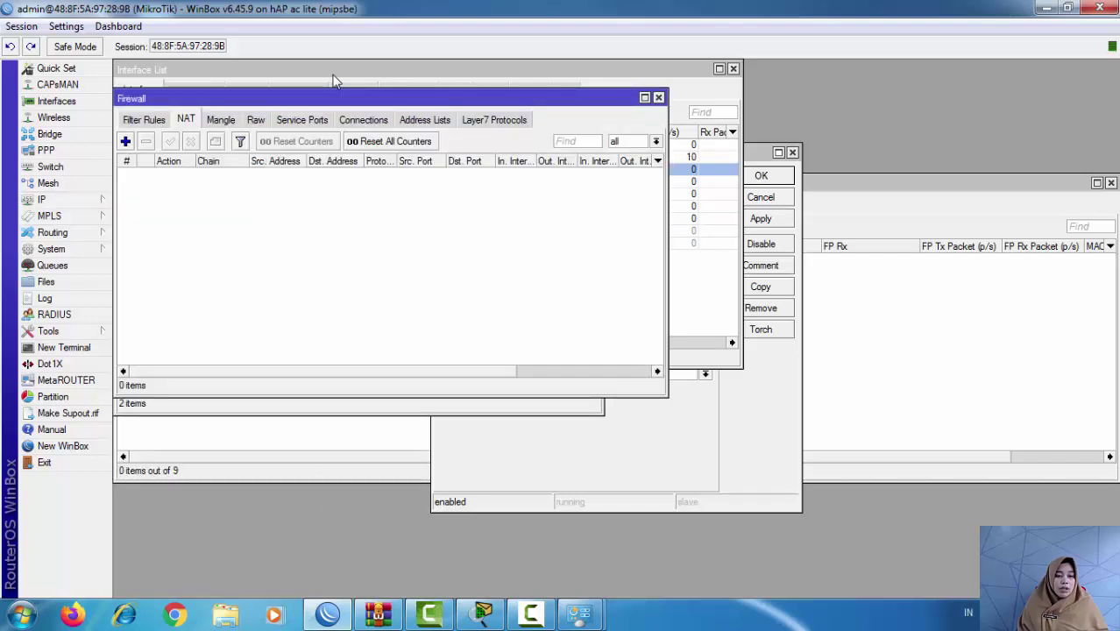
key(Insert)
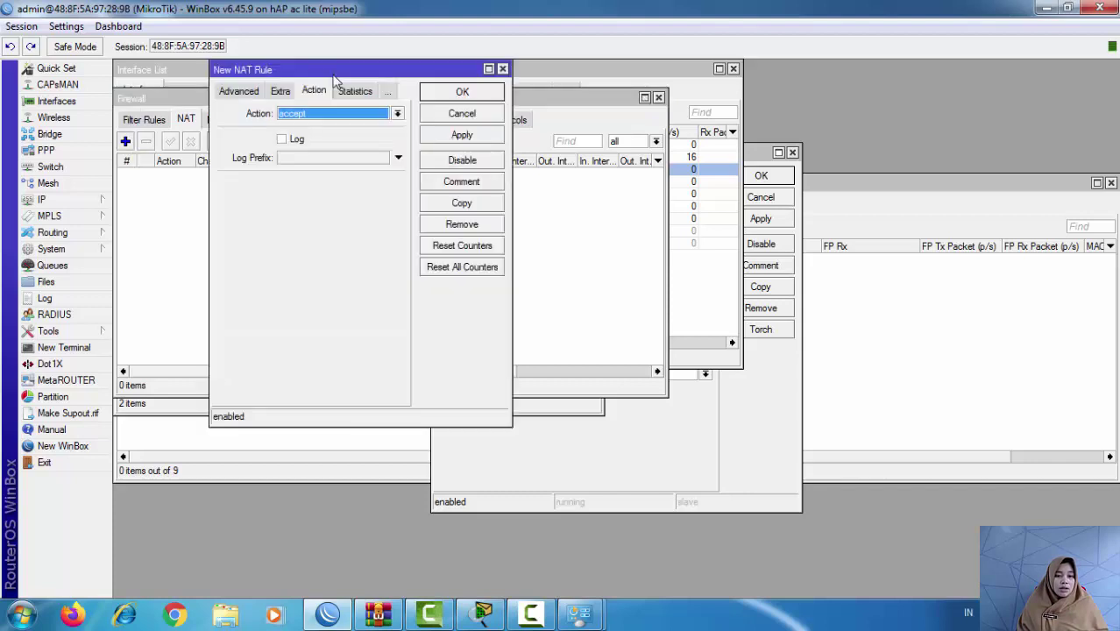
key(ctrl+shift+Tab)
key(ctrl+shift+Tab)
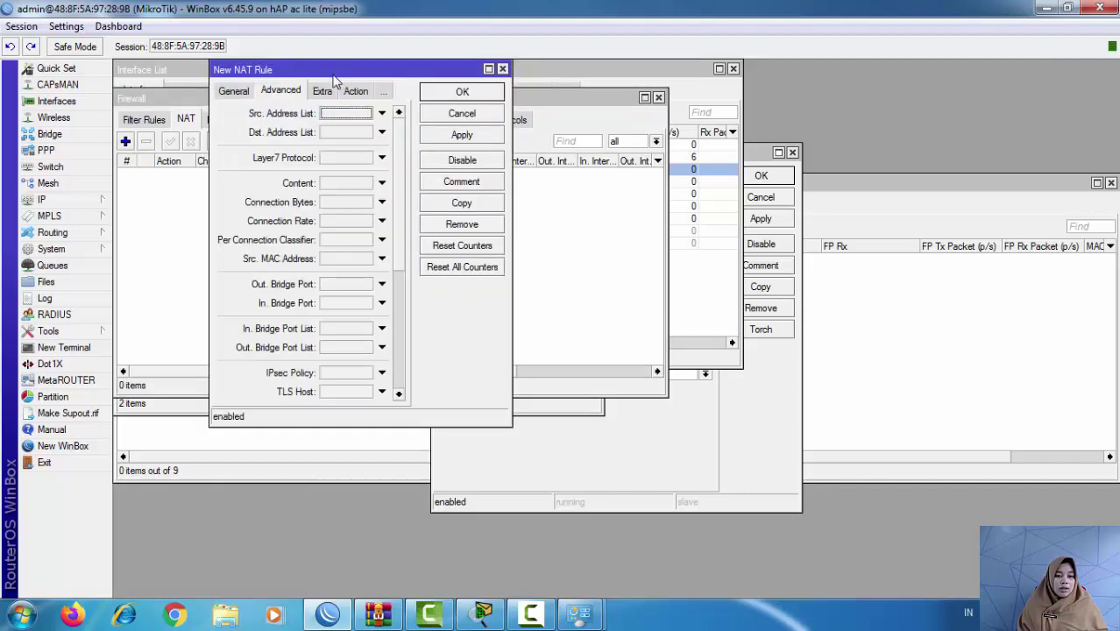
key(ctrl+shift+Tab)
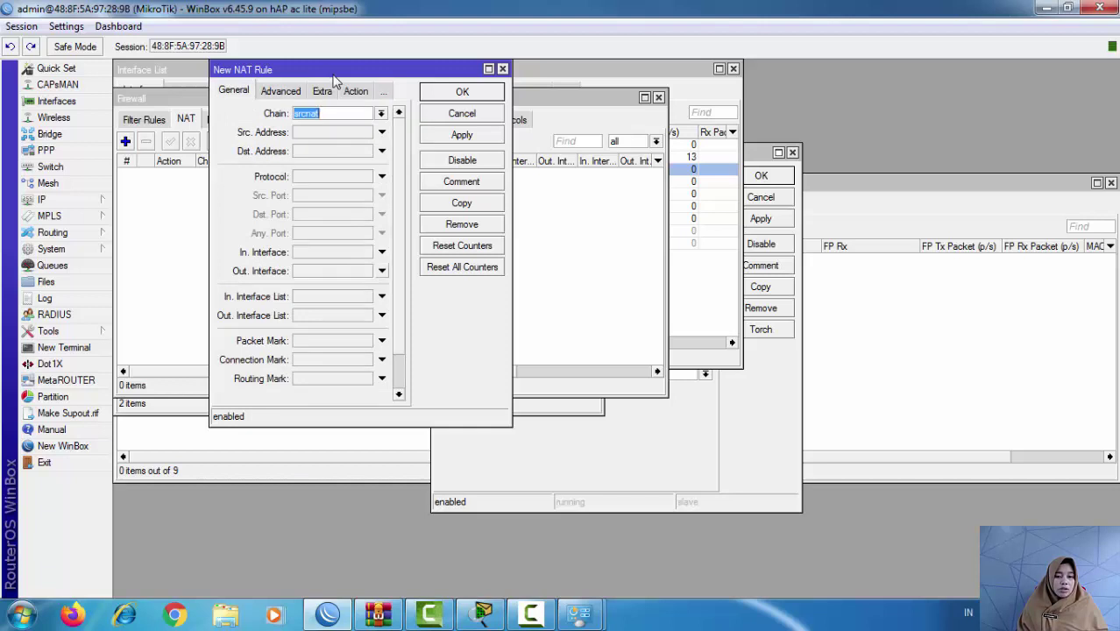
key(Tab)
key(Tab)
key(Tab)
key(Tab)
key(Tab)
key(Down)
key(alt+Down)
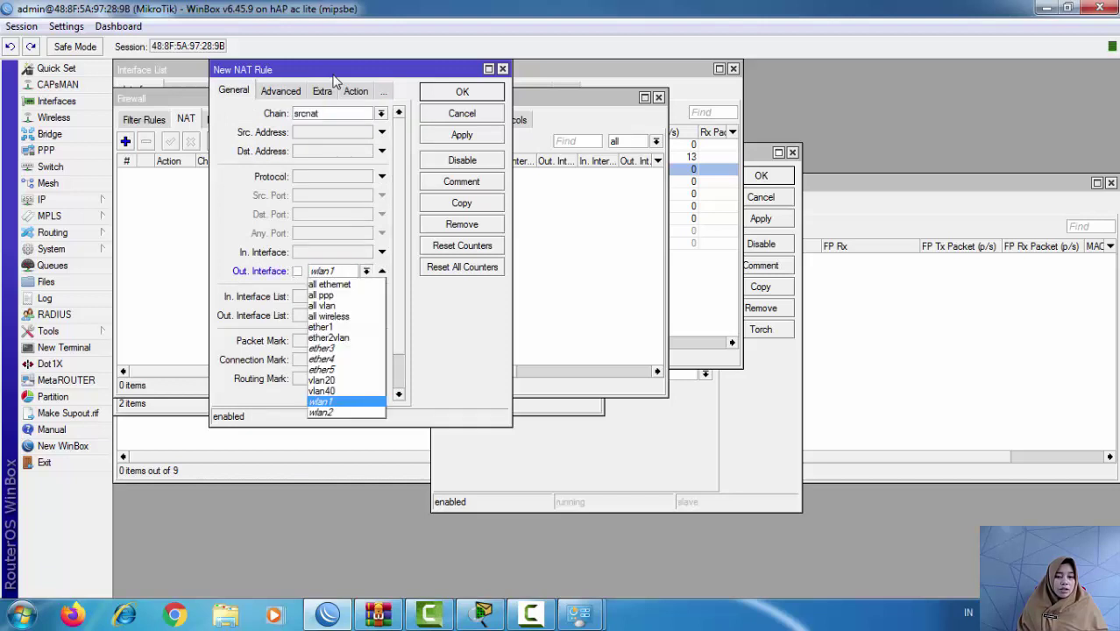
key(Home)
key(Down)
key(Down)
key(Down)
key(Down)
key(Return)
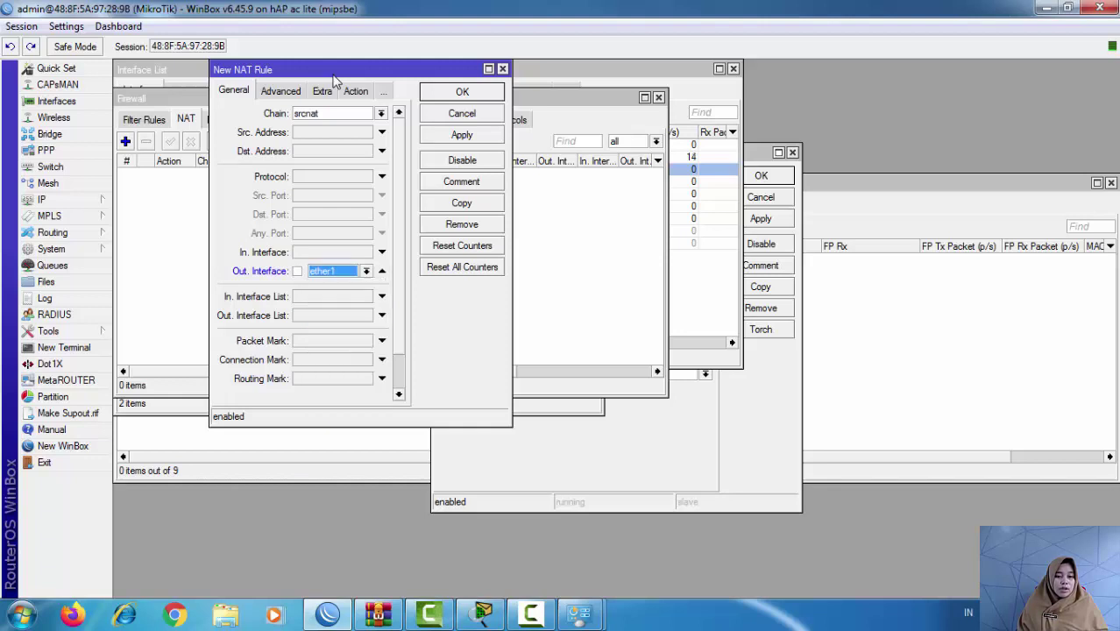
Step: Set the NAT rule's action to masquerade, apply it and close the editor
click(355, 91)
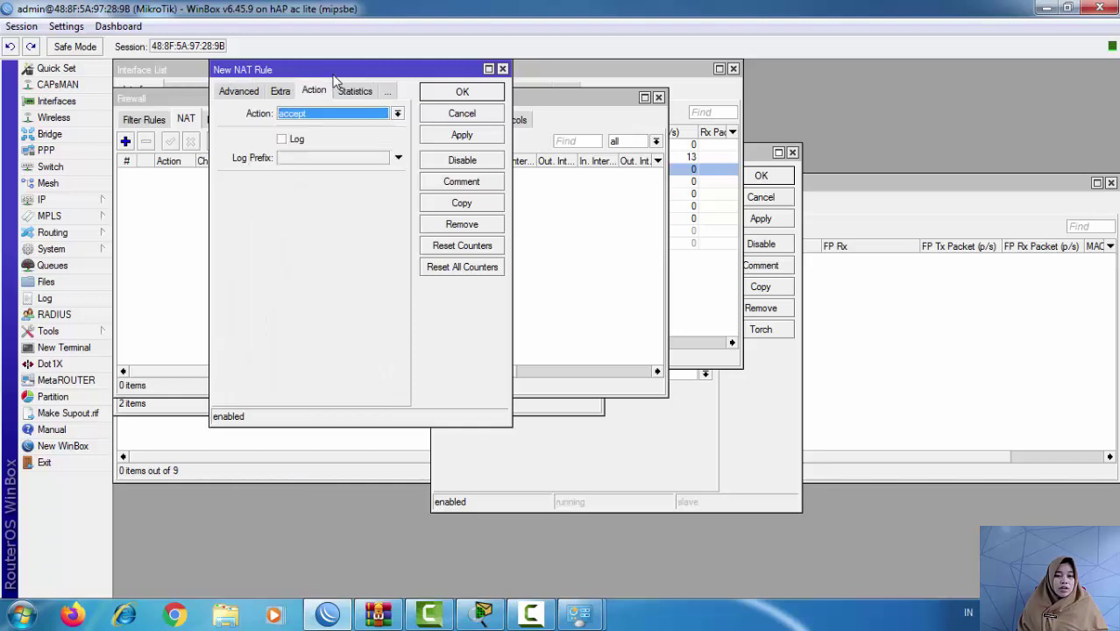
key(alt+Down)
key(m)
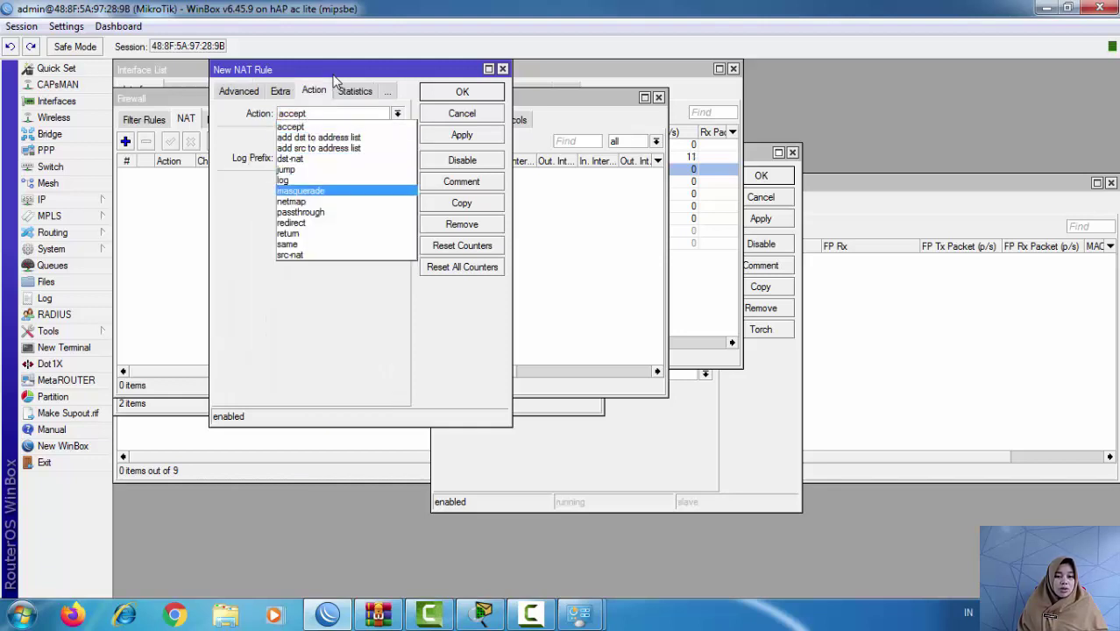
key(Return)
key(alt+a)
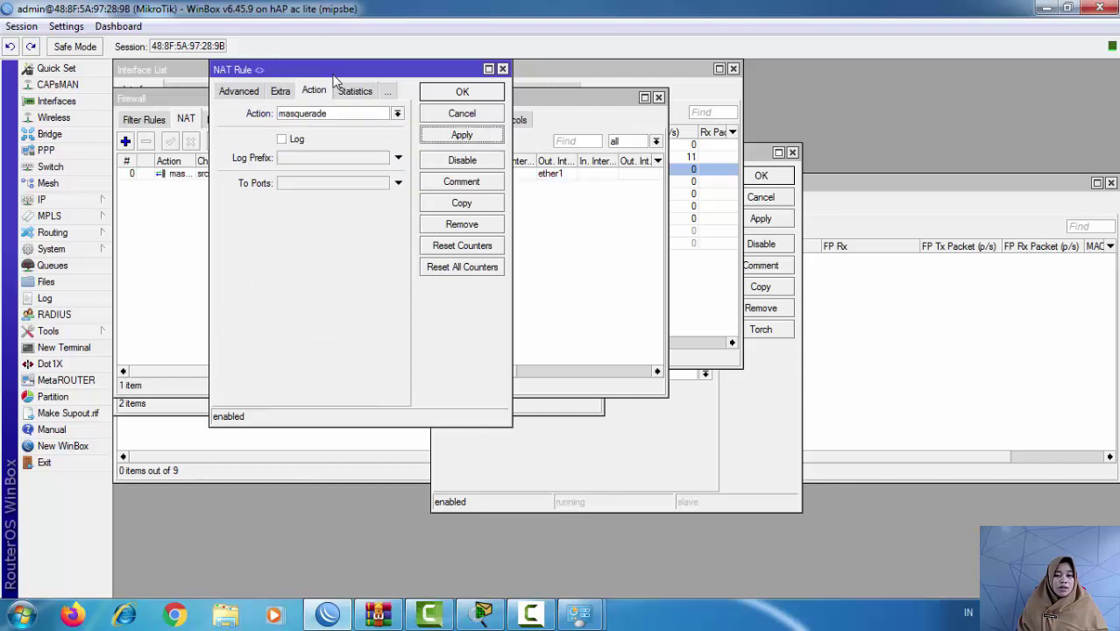
key(Escape)
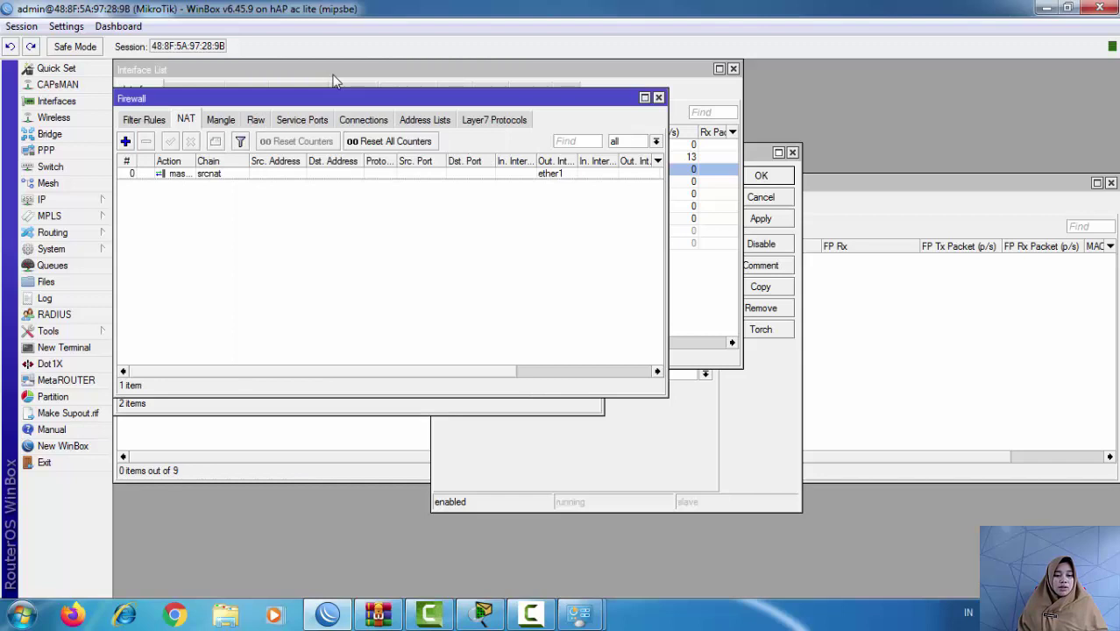
Step: From a router terminal, ping 8.8.8.8 until three replies return, then close the terminal
click(63, 347)
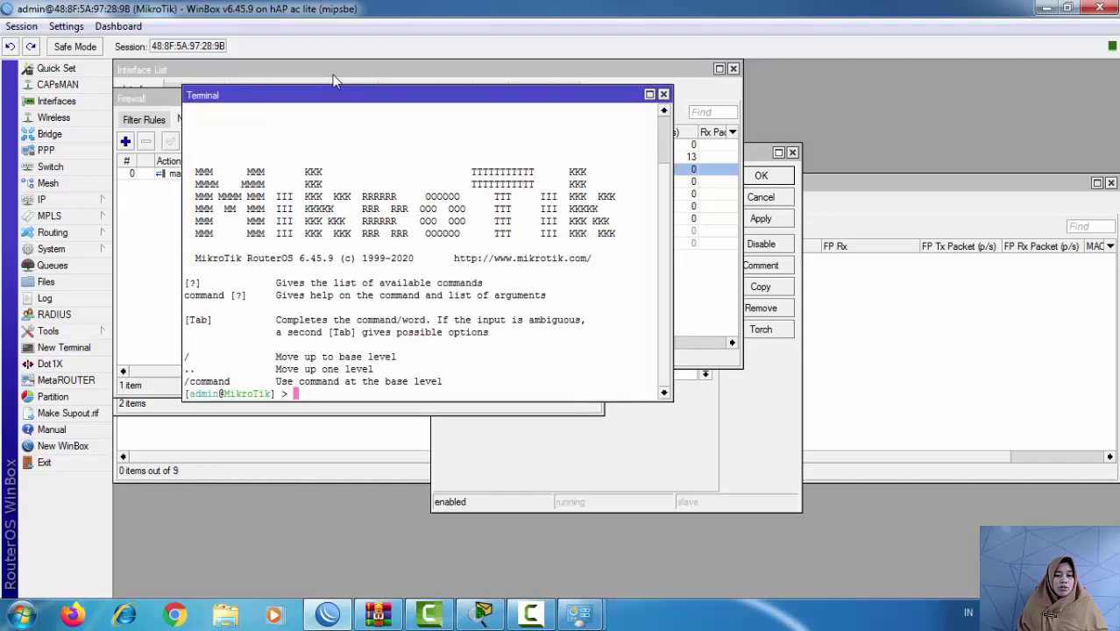
text(ping)
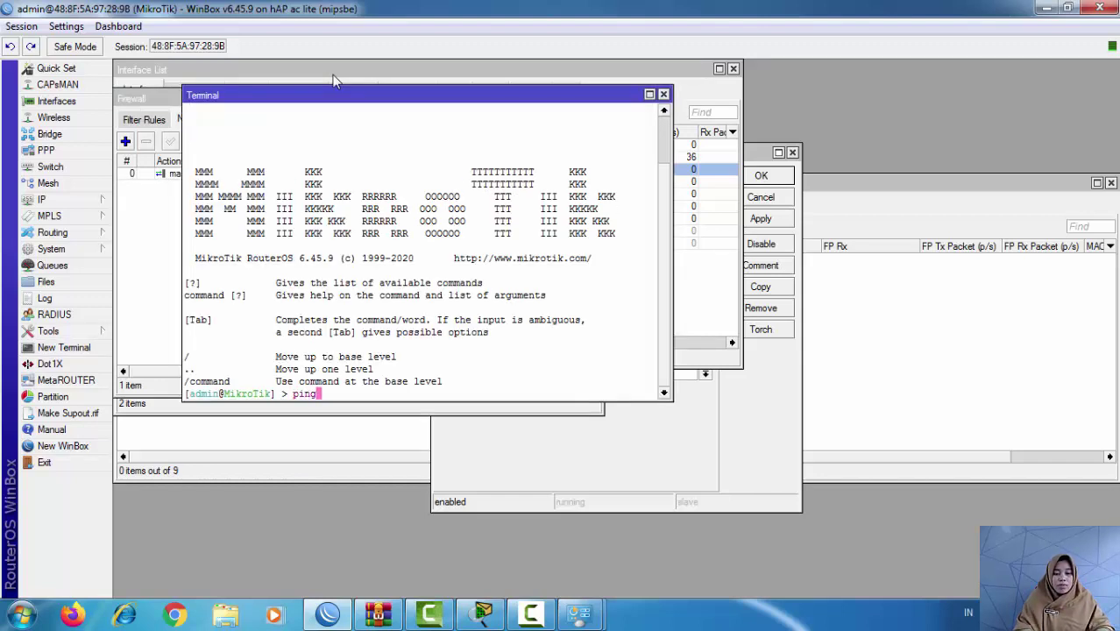
text( 8.8.8.8)
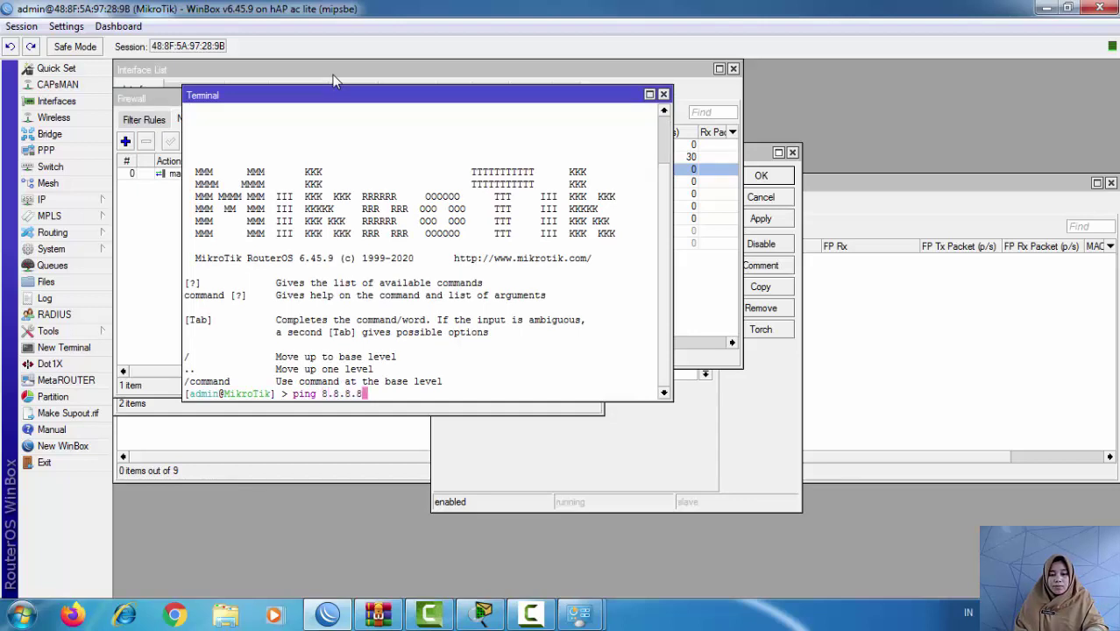
key(Return)
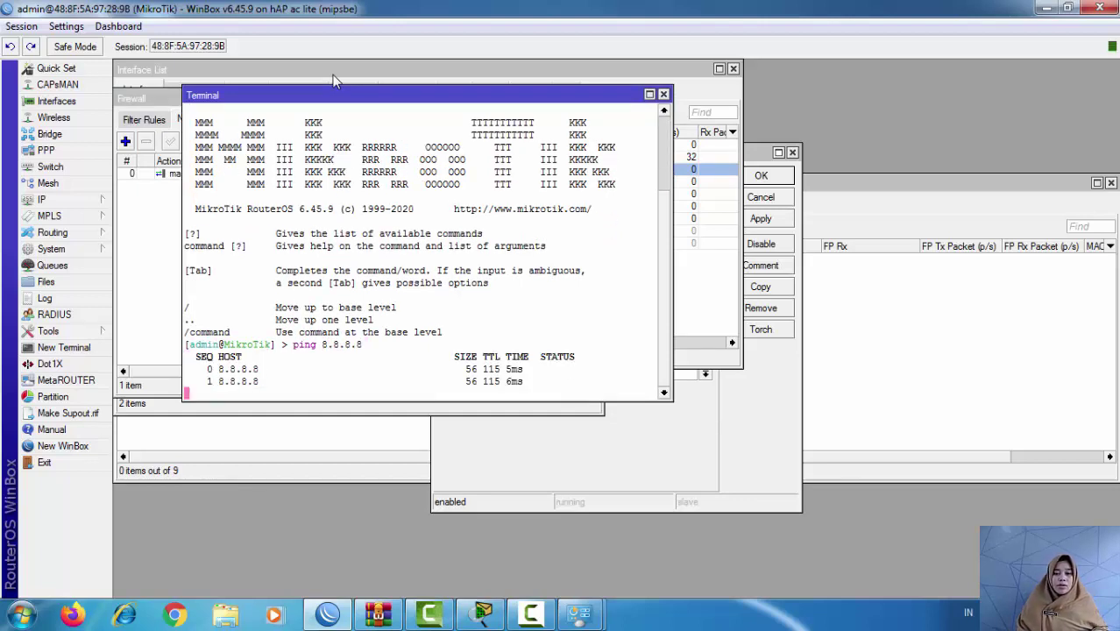
key(ctrl+c)
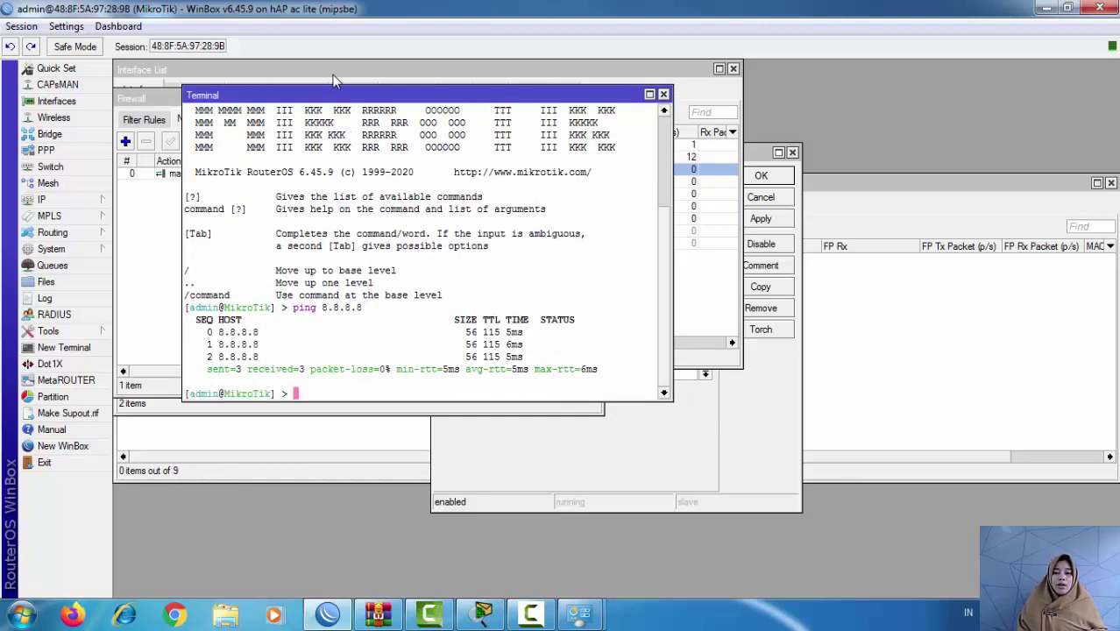
key(ctrl+d)
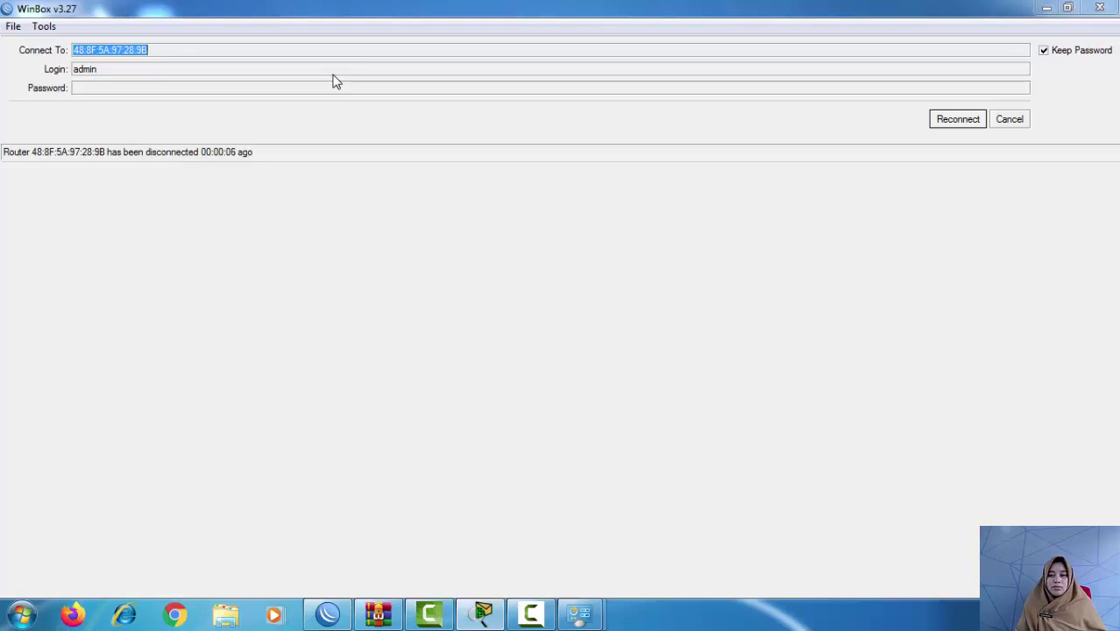
Step: Reconnect WinBox and open the Network and Sharing Center from the system tray
key(Return)
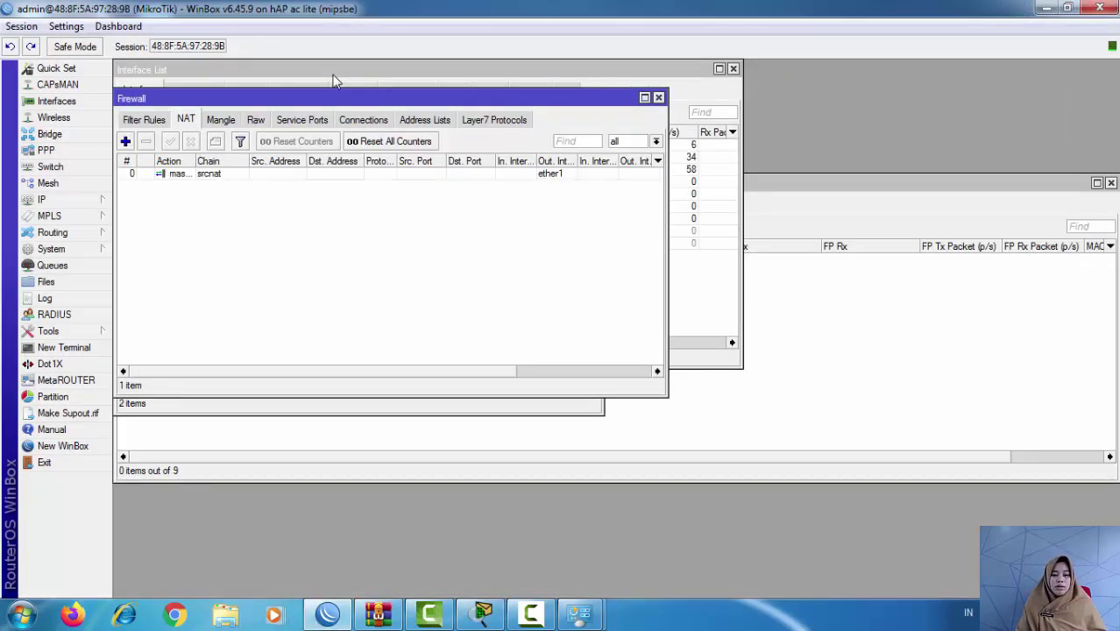
key(super+b)
key(Return)
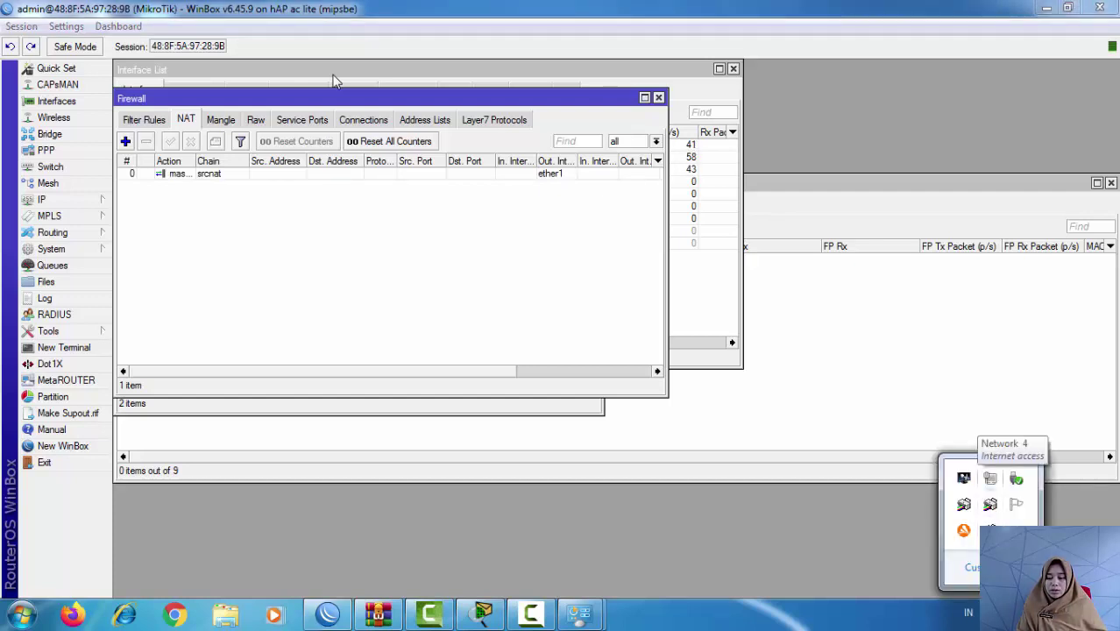
key(Return)
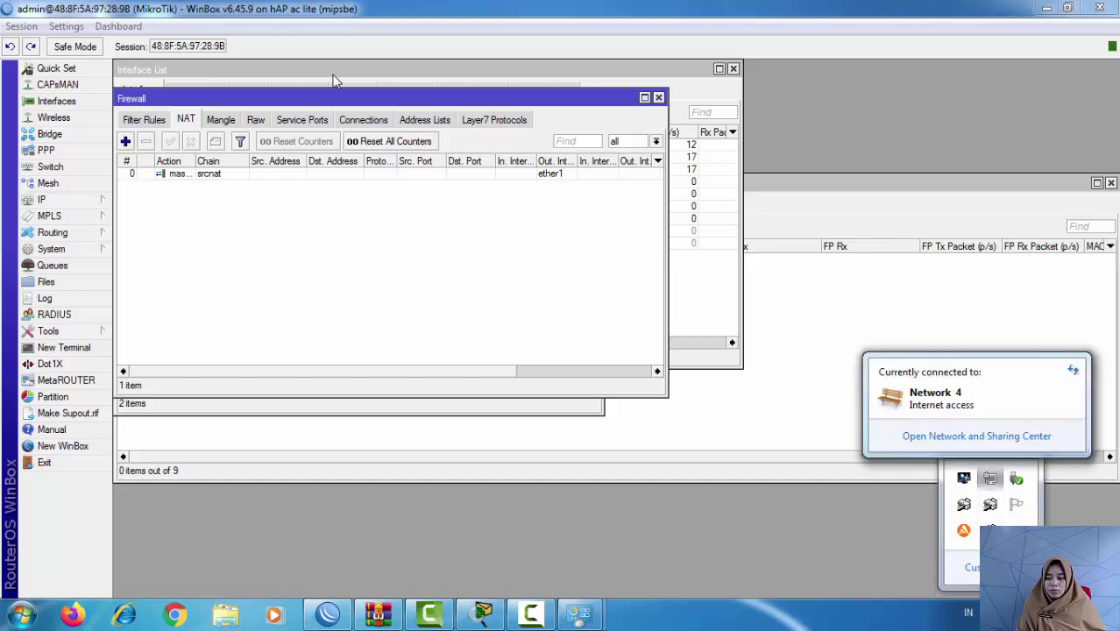
key(Return)
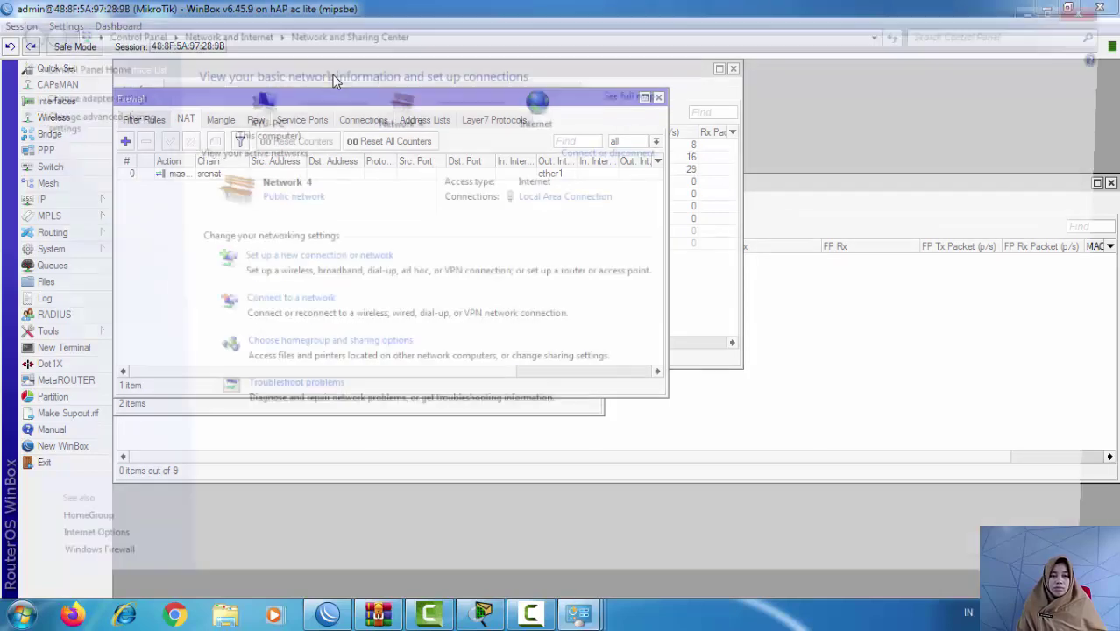
Step: View Local Area Connection details (192.168.20.30, gateway 192.168.20.1), then launch cmd
key(Tab)
key(Return)
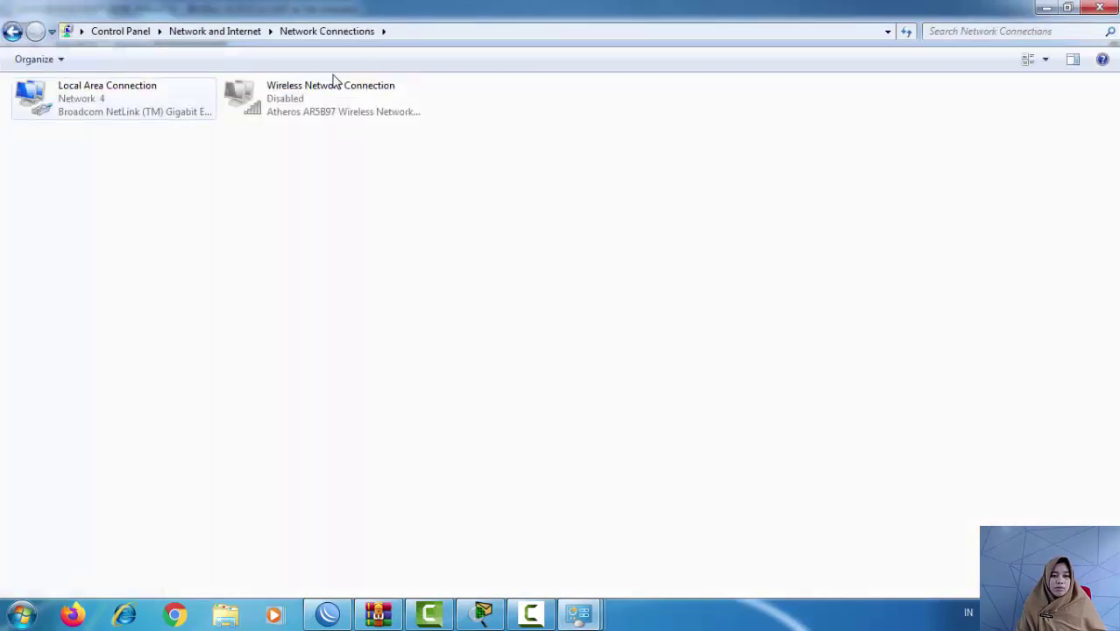
key(Menu)
key(Down)
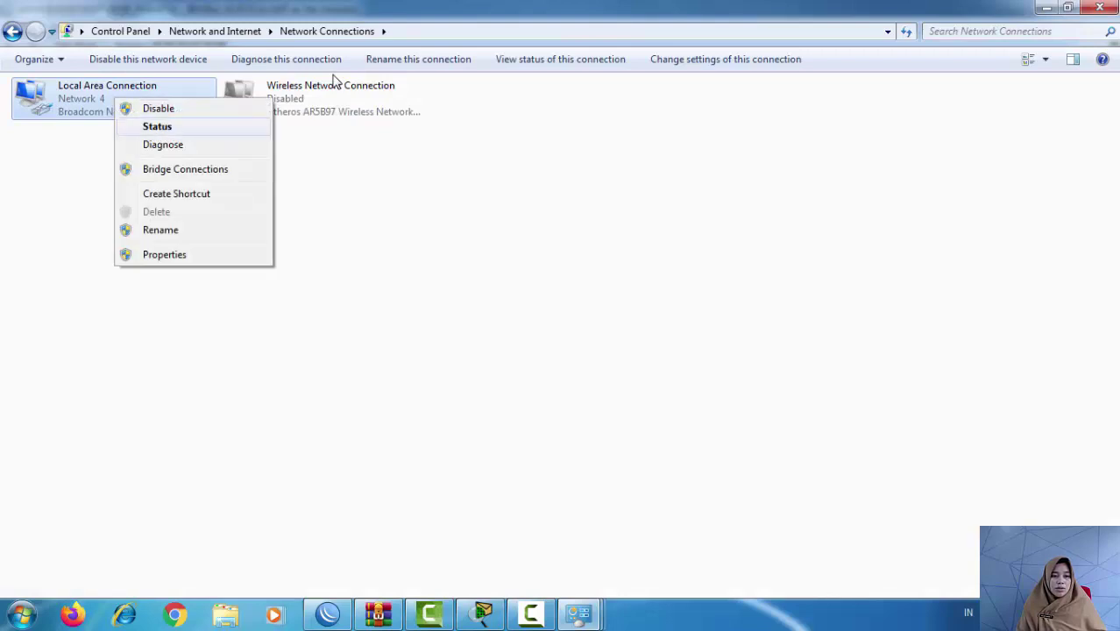
key(Return)
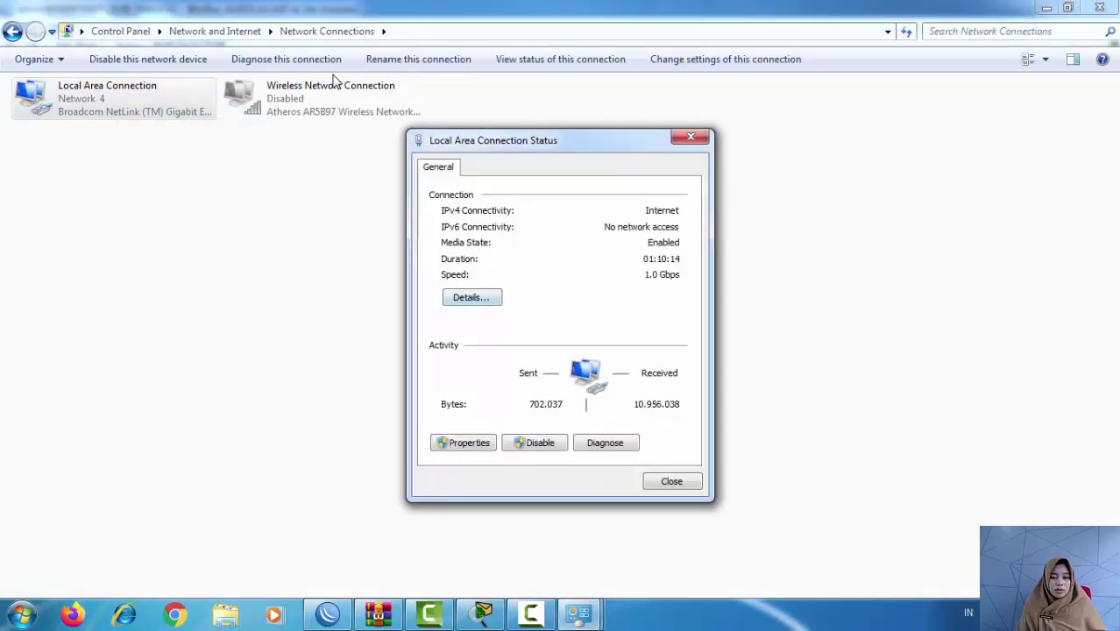
key(Return)
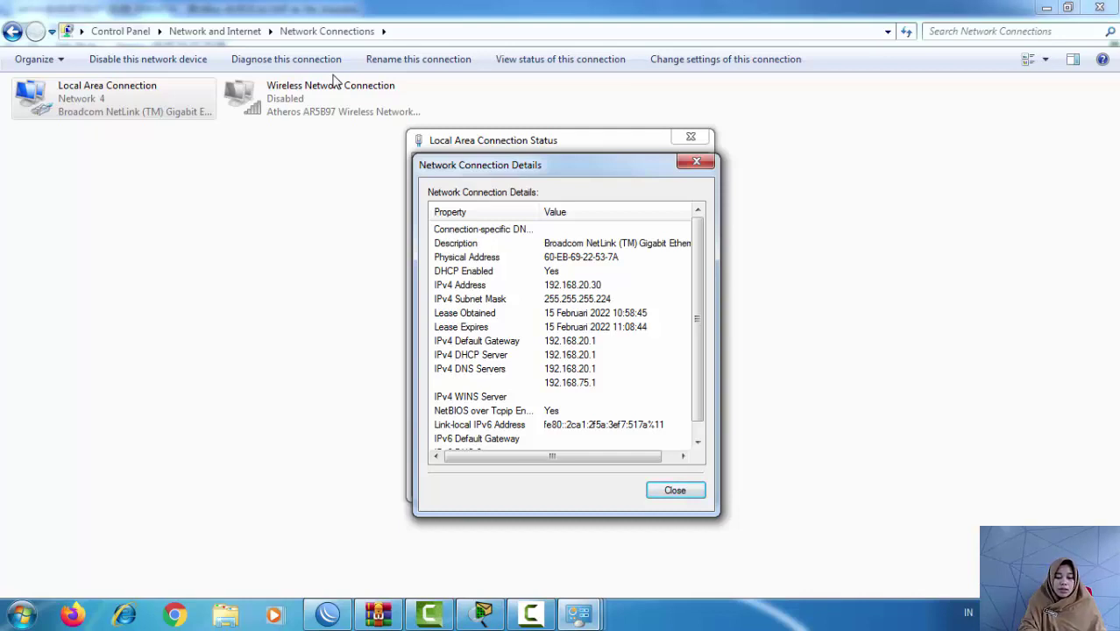
key(super+r)
key(Return)
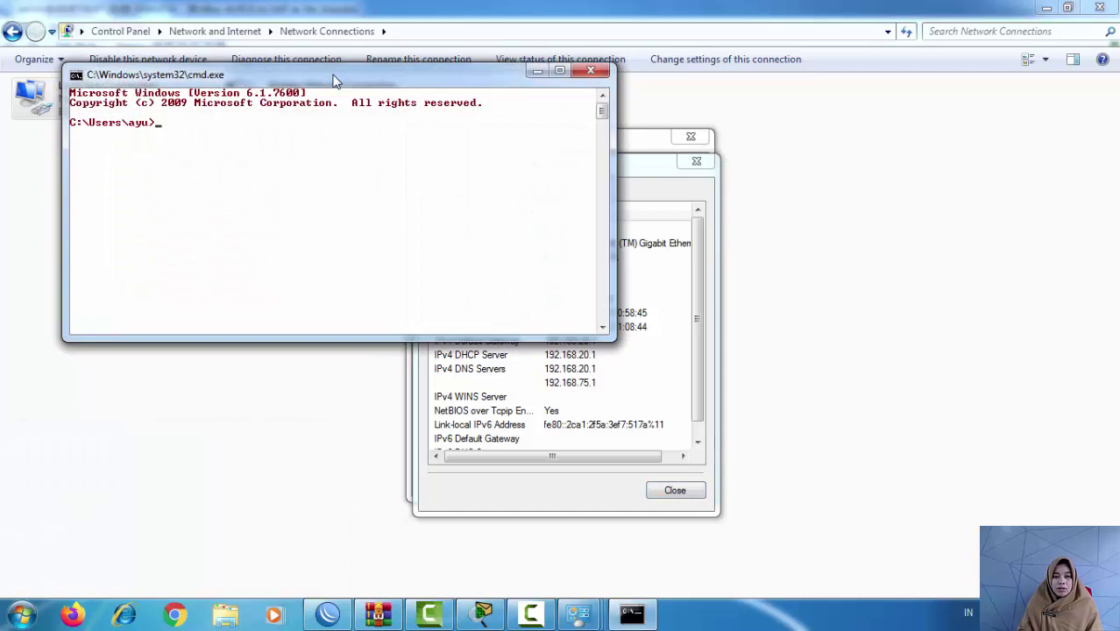
Step: Ping 8.8.8.8 from the VLAN 20 PC's Command Prompt
text(ping)
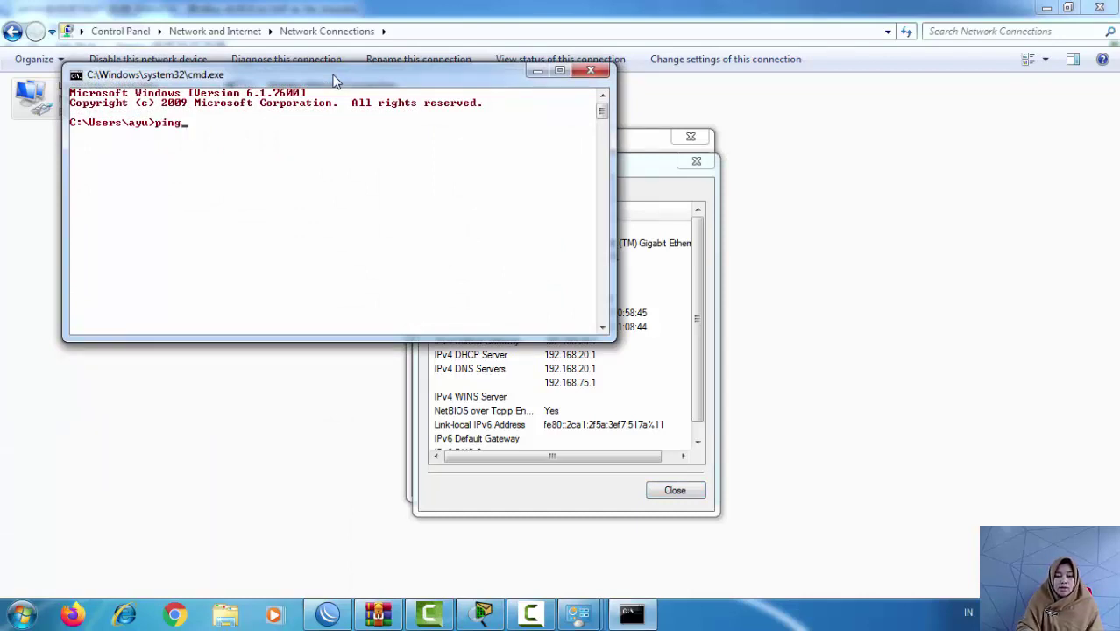
text( 8.8.8.8)
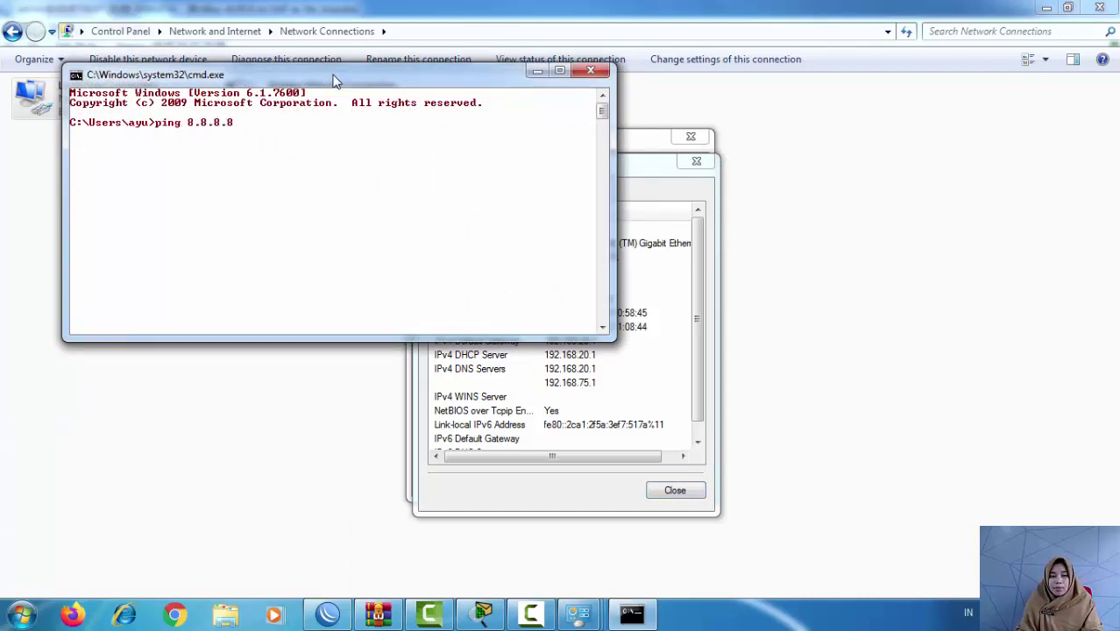
key(Return)
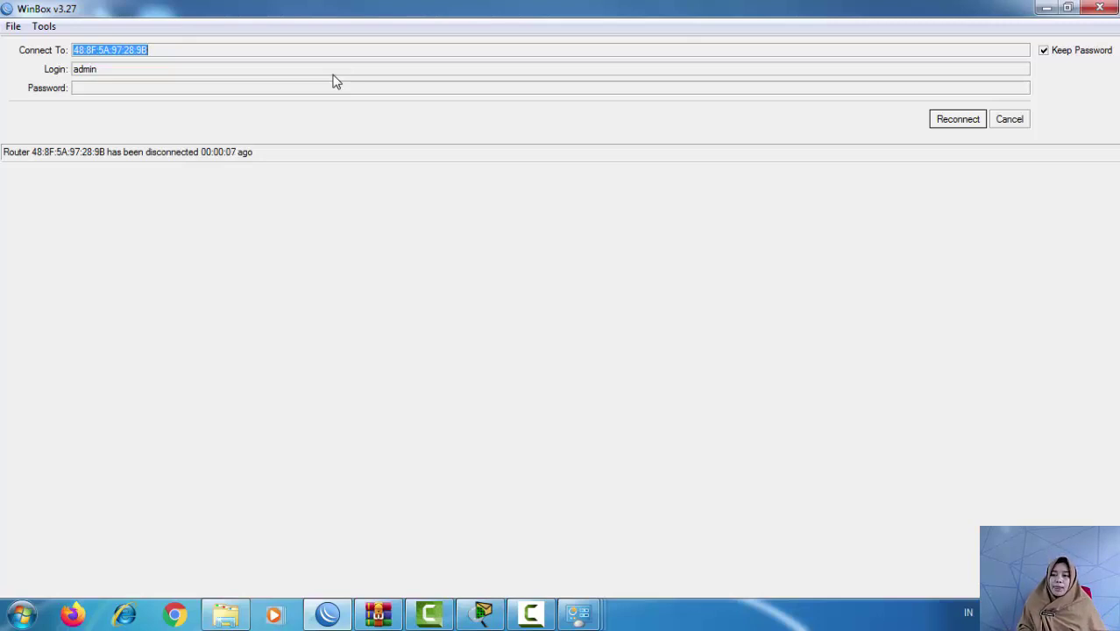
Step: Reconnect WinBox and view Local Area Connection details: 192.168.40.30, gateway and DNS 192.168.40.1
key(Return)
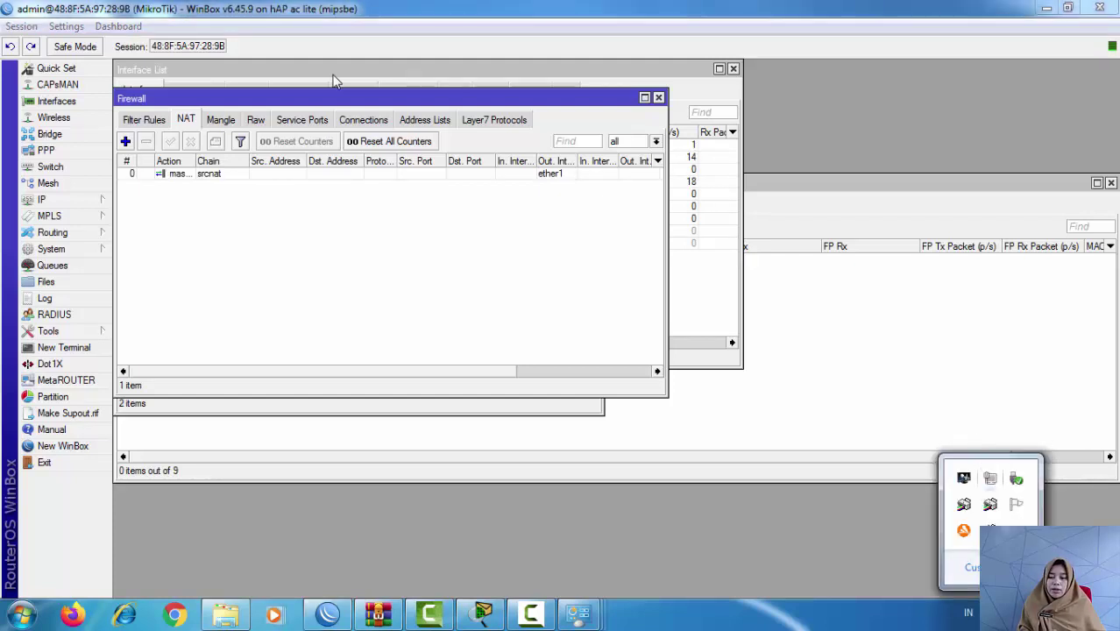
right_click(990, 479)
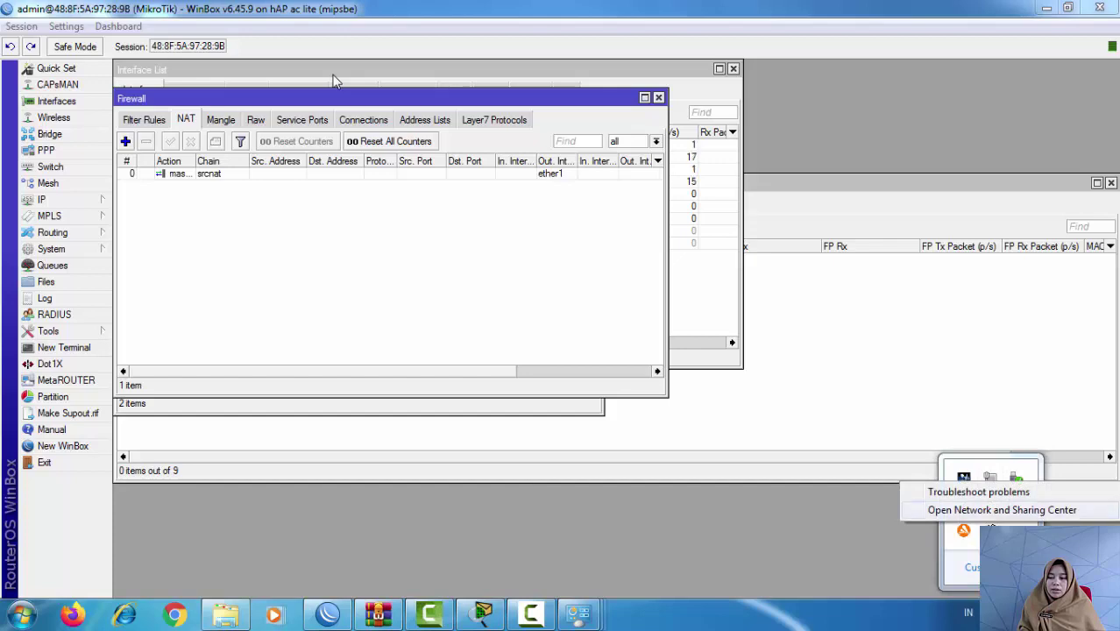
click(1001, 509)
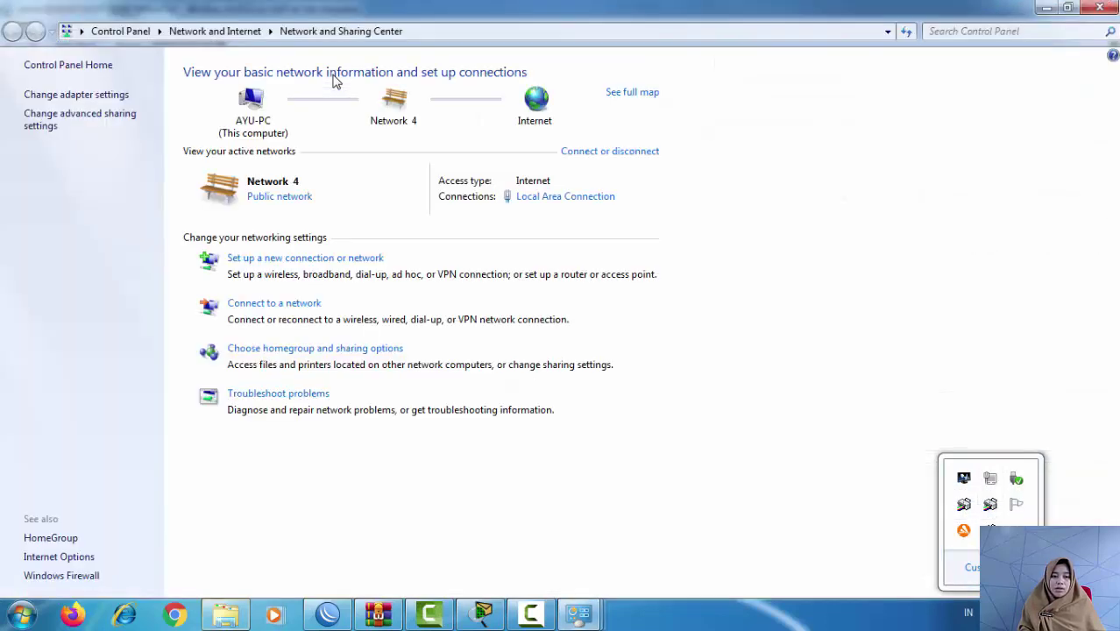
click(76, 95)
right_click(104, 97)
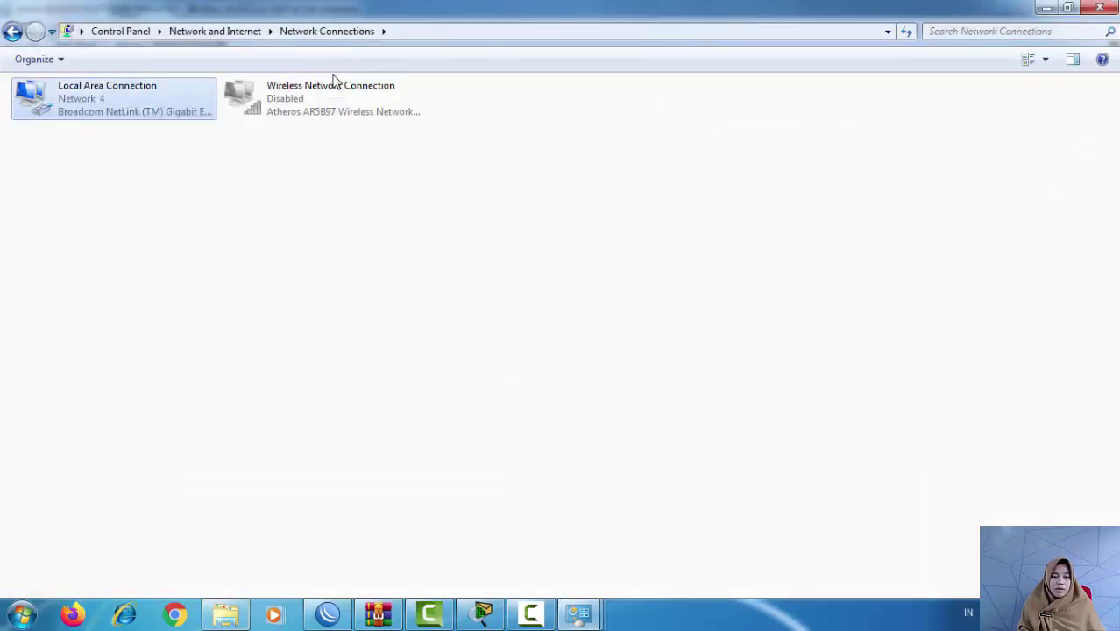
click(147, 126)
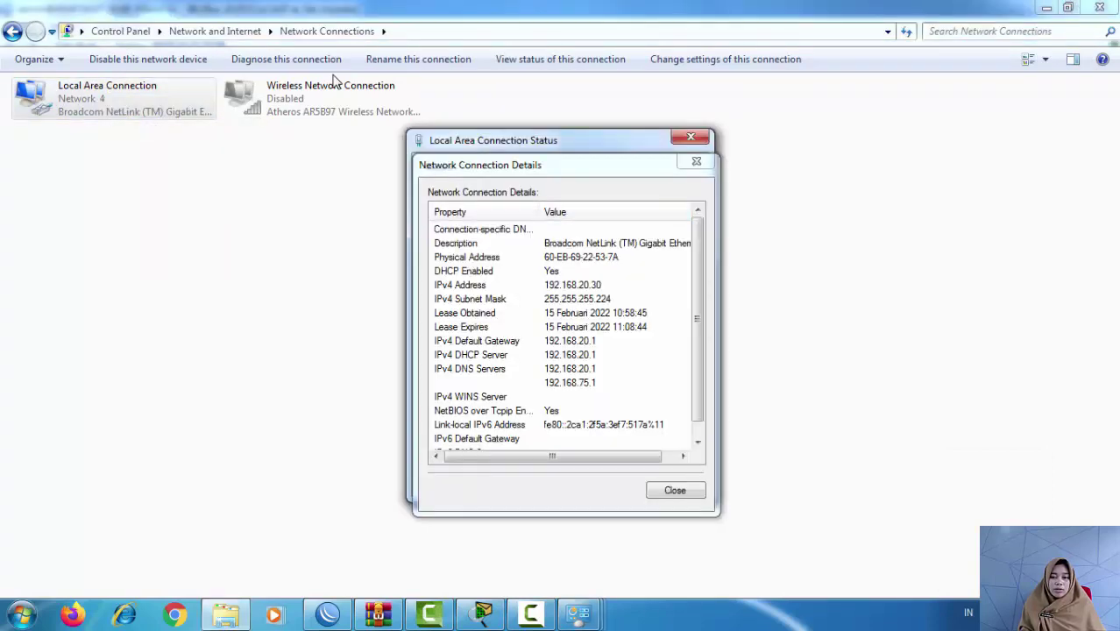
key(Escape)
key(Escape)
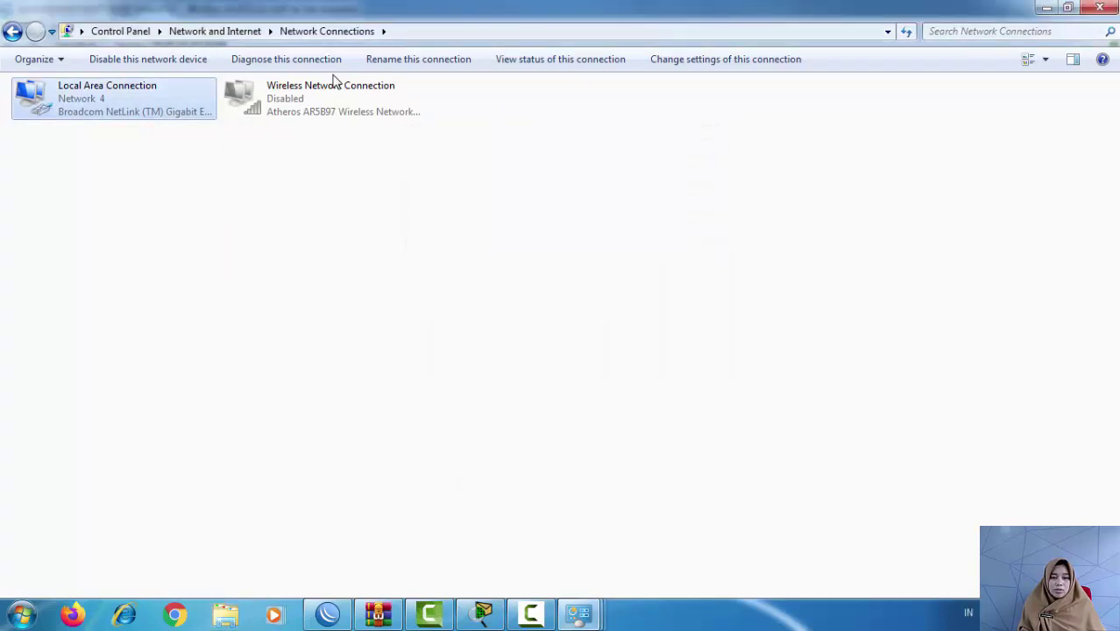
right_click(182, 107)
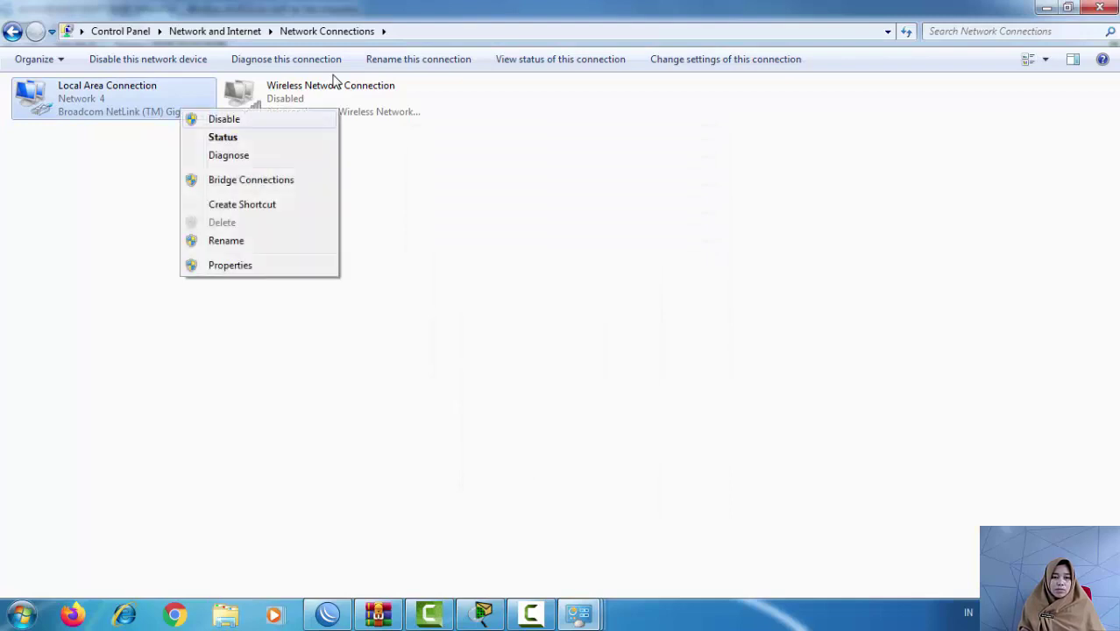
click(223, 138)
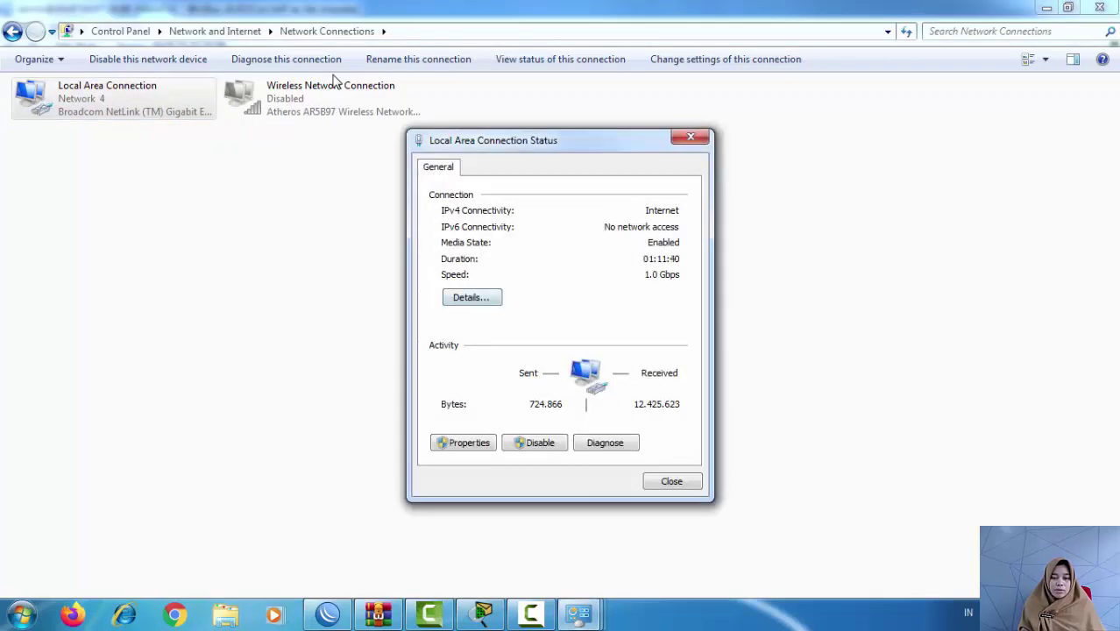
click(472, 297)
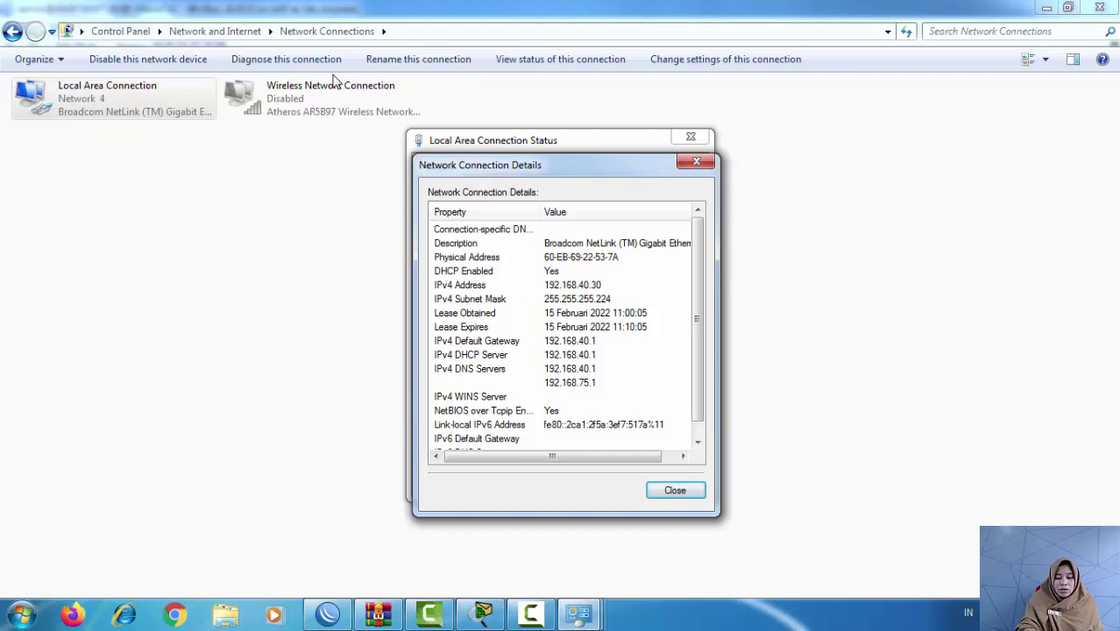
Step: In a new Command Prompt, ping 8.8.8.8 and google.com (216.239.38.120), both 4/4, then close it
key(super+r)
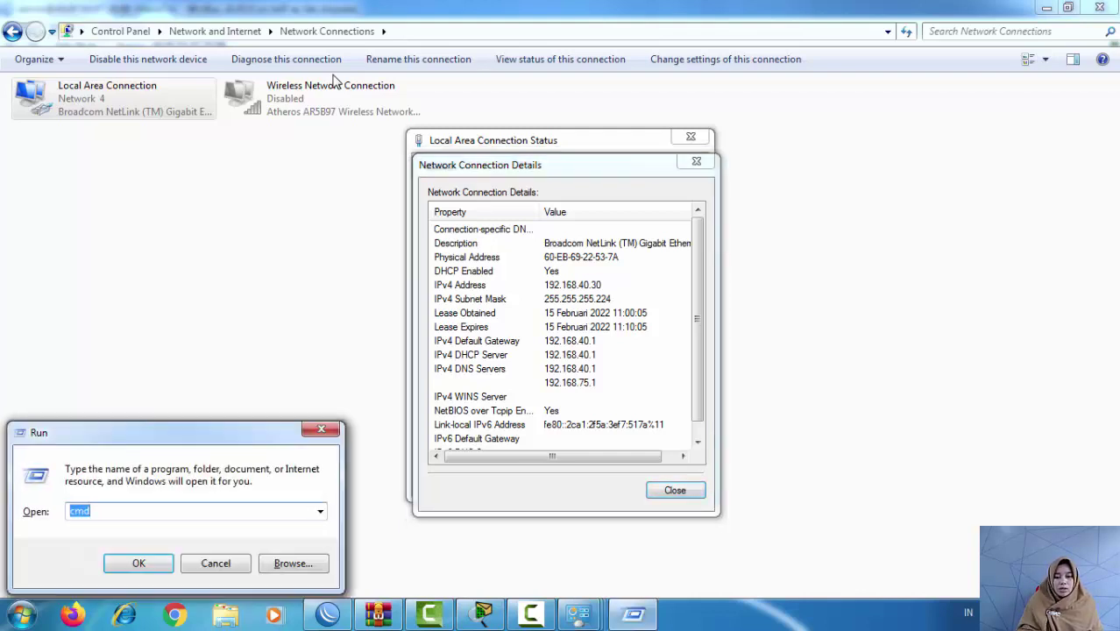
key(Return)
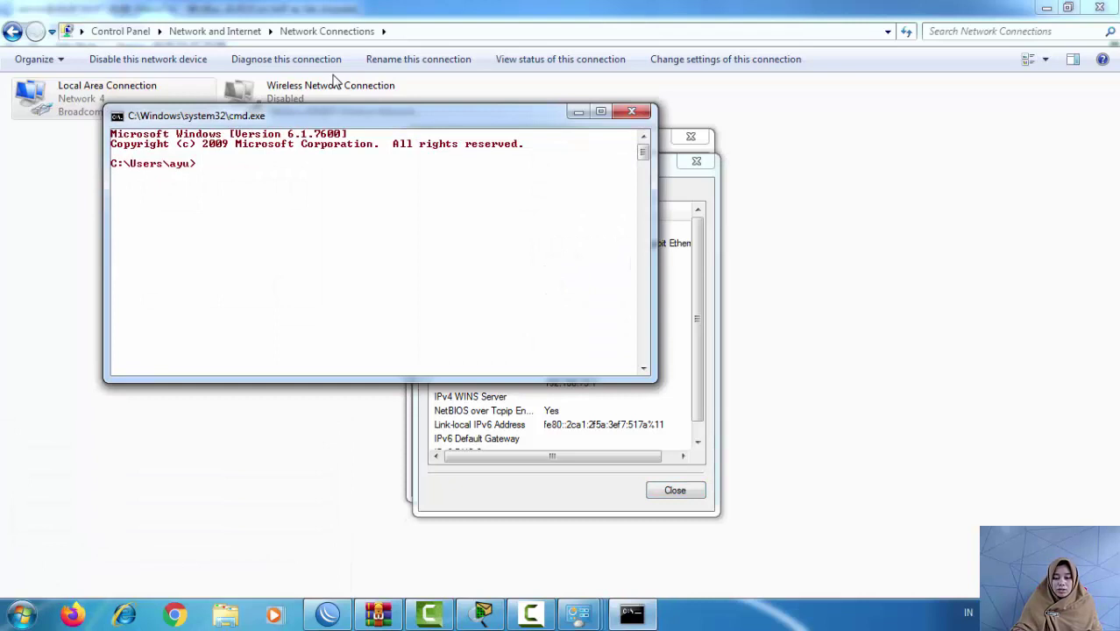
text(ping )
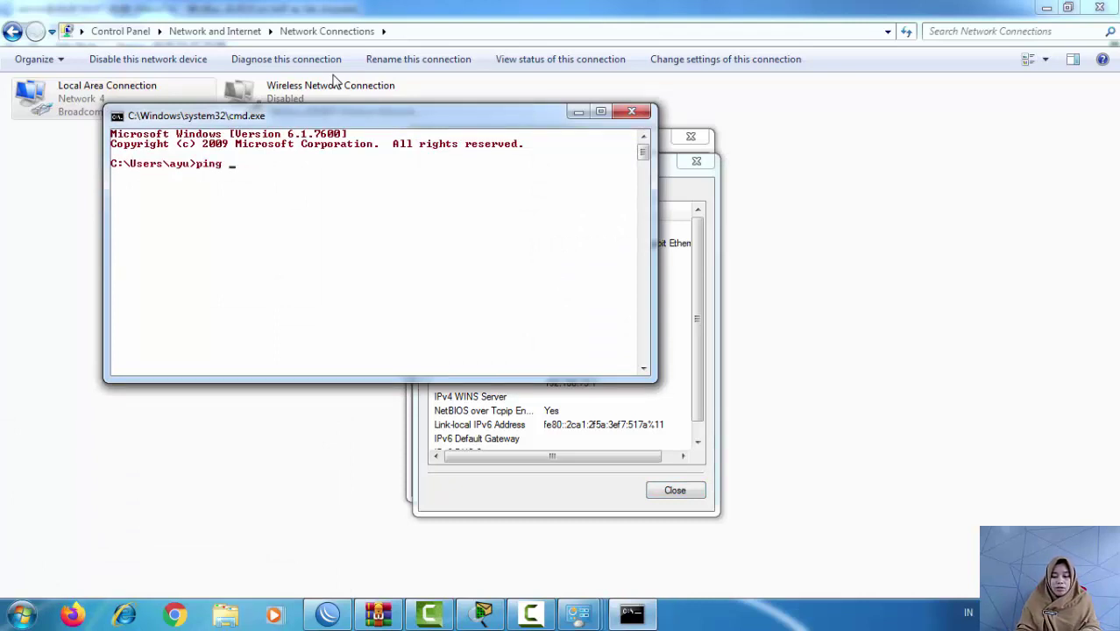
text(8.8.8.8)
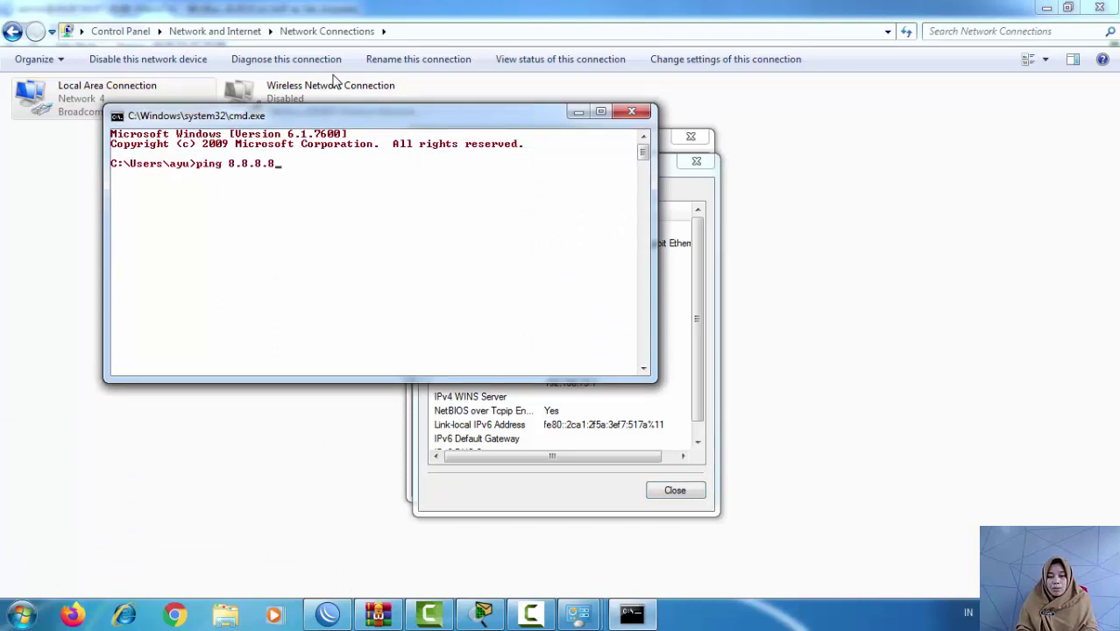
key(Return)
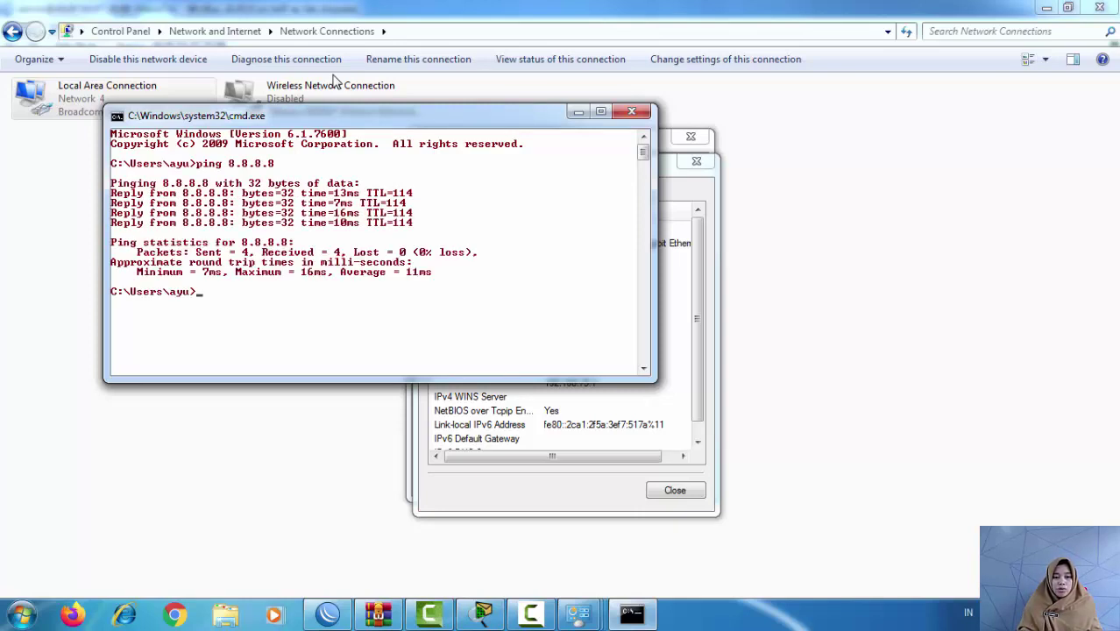
text(ping)
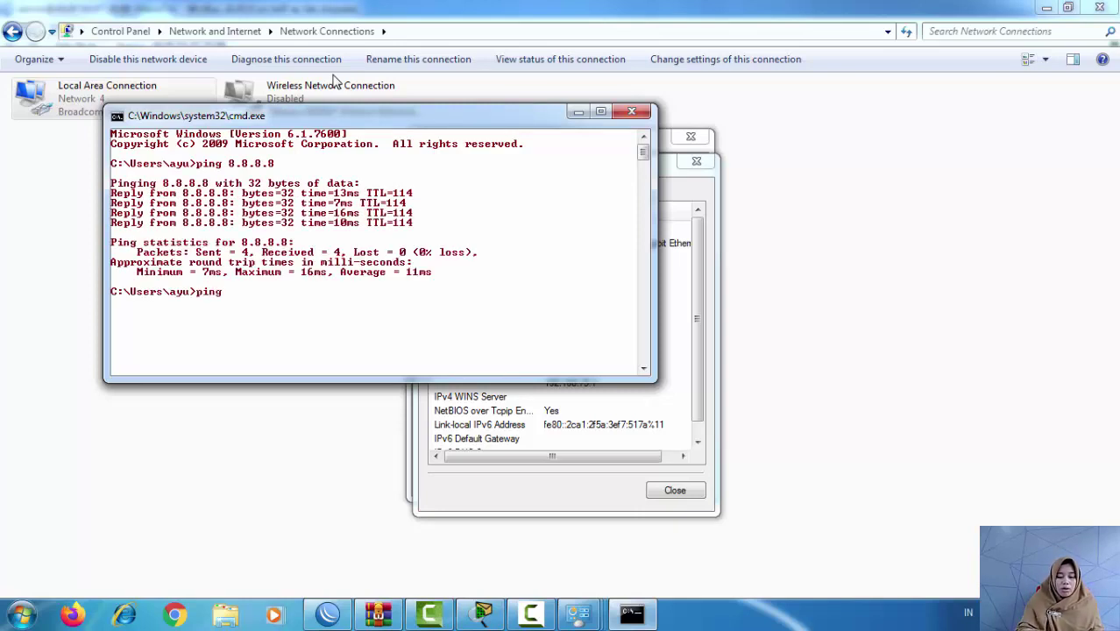
text( google)
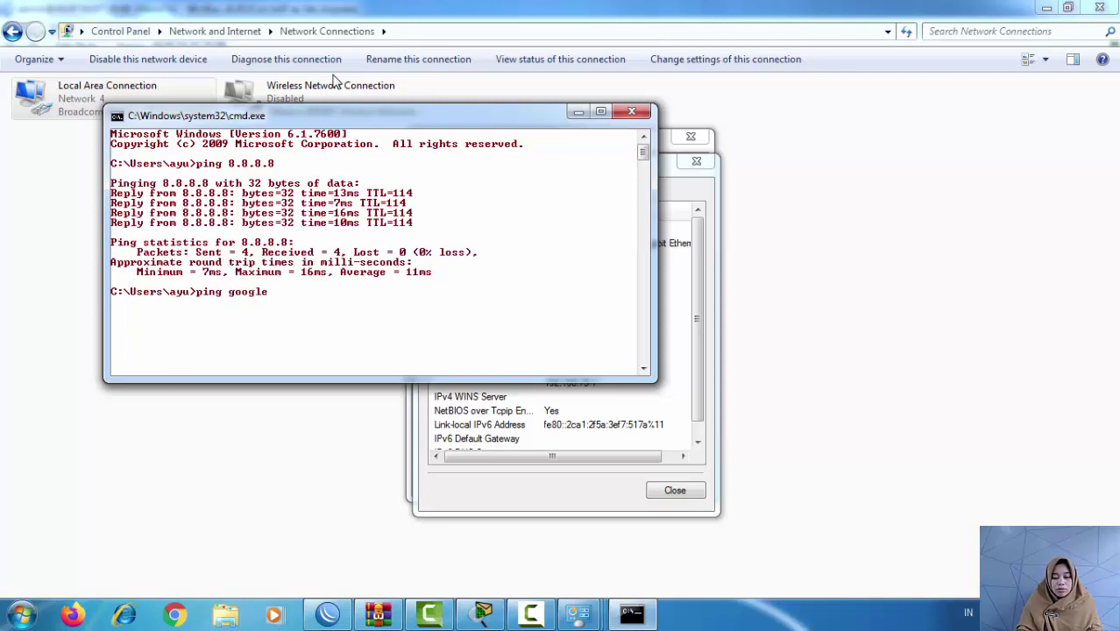
text(.com)
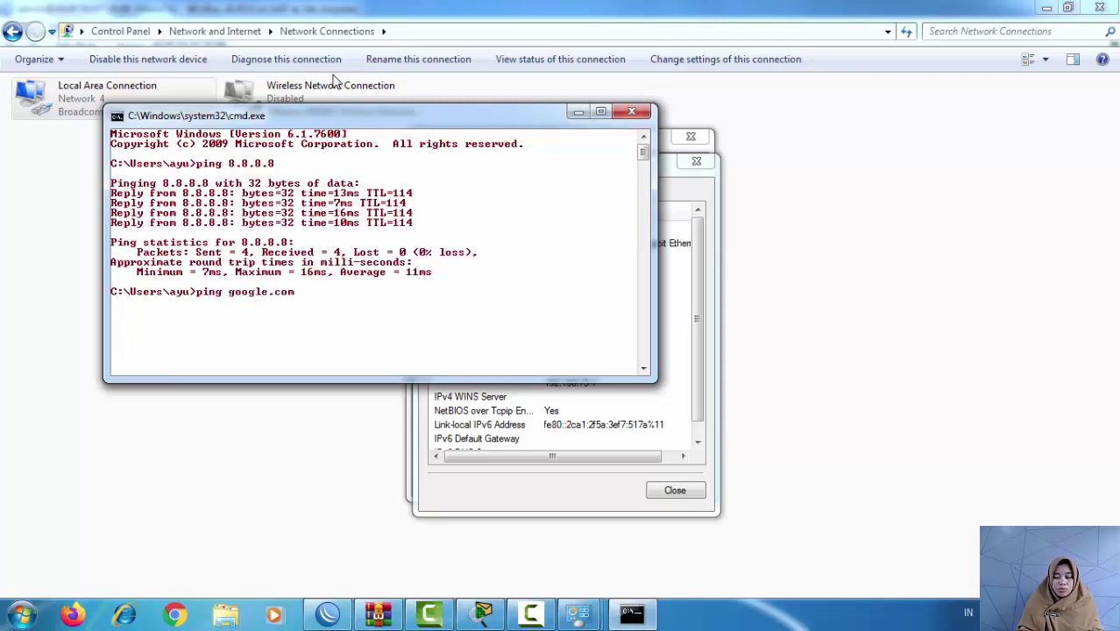
key(Return)
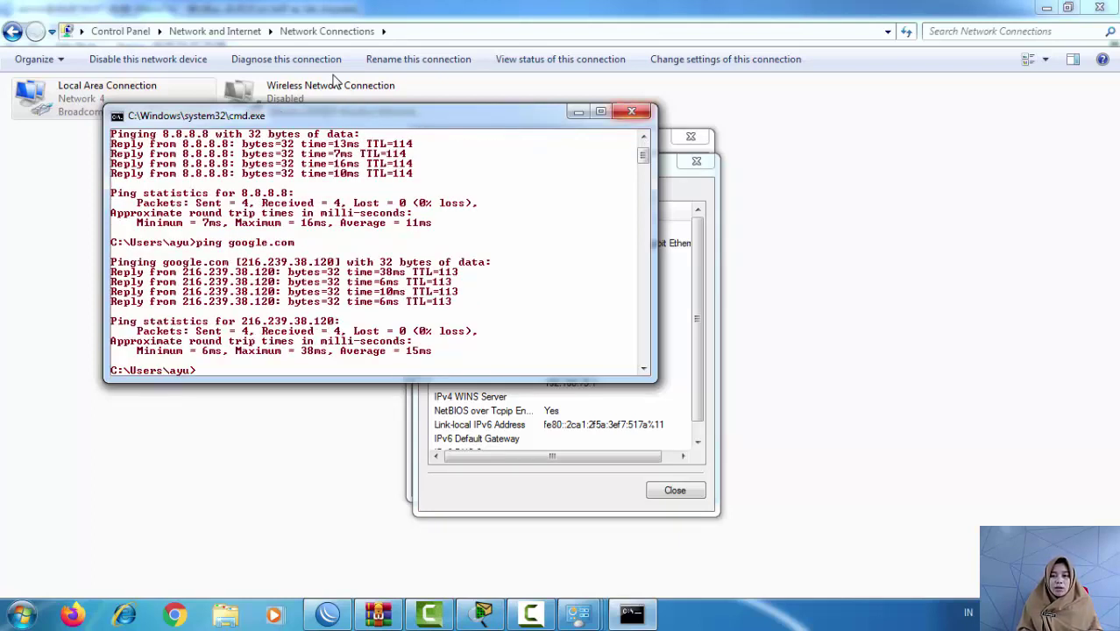
click(631, 110)
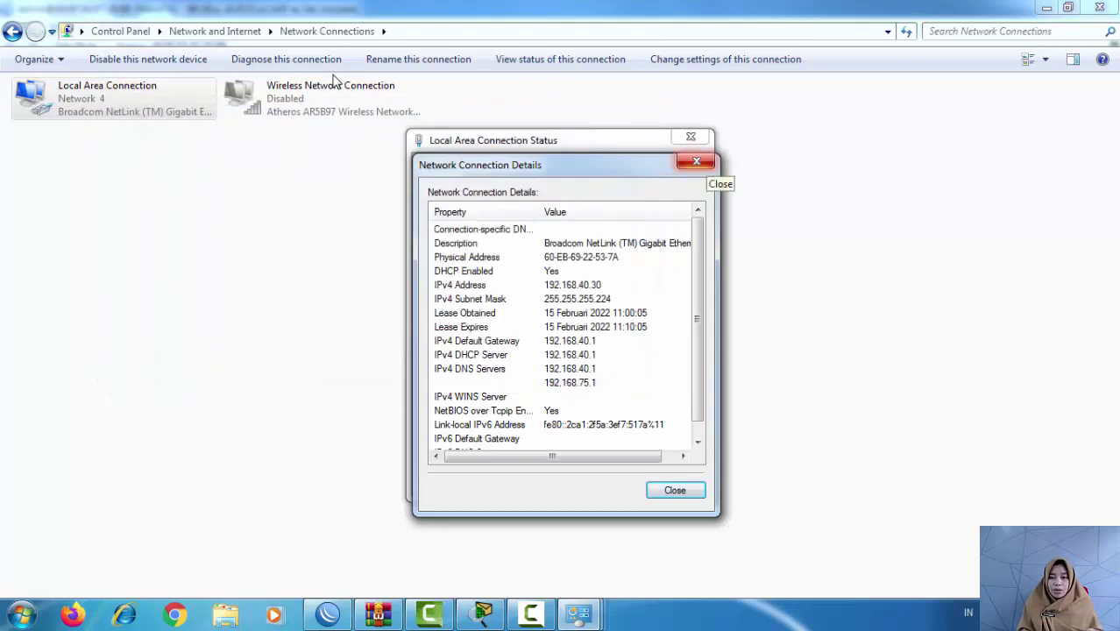
Step: Close the connection details and status windows and return to the Packet Tracer topology
click(697, 161)
key(Escape)
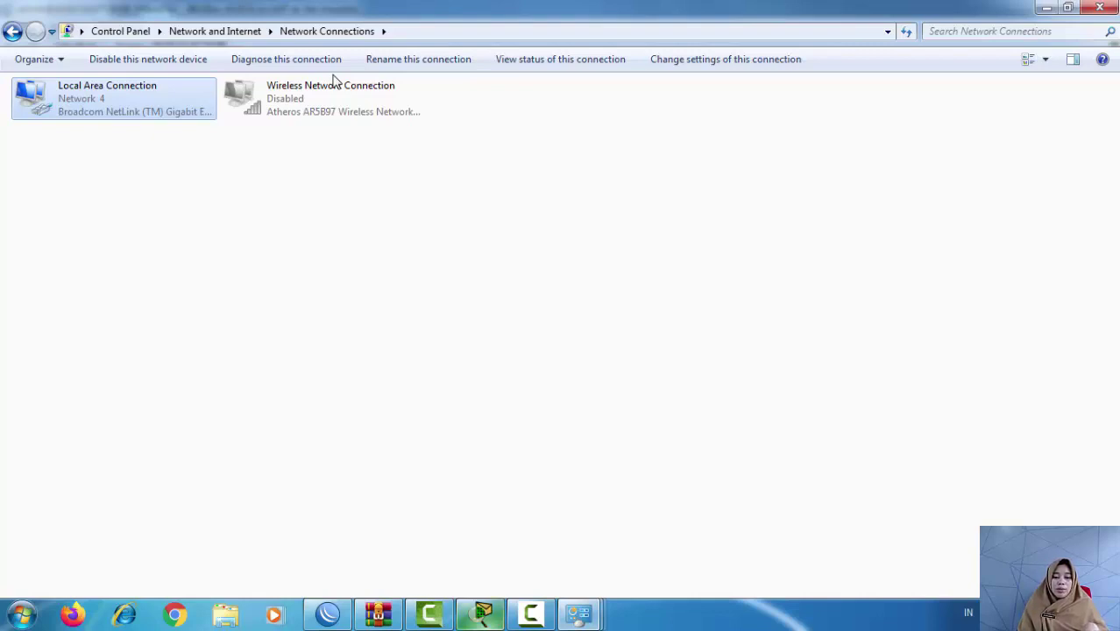
key(alt+Tab)
key(shift+super+t)
key(shift+super+t)
key(shift+super+t)
key(shift+super+t)
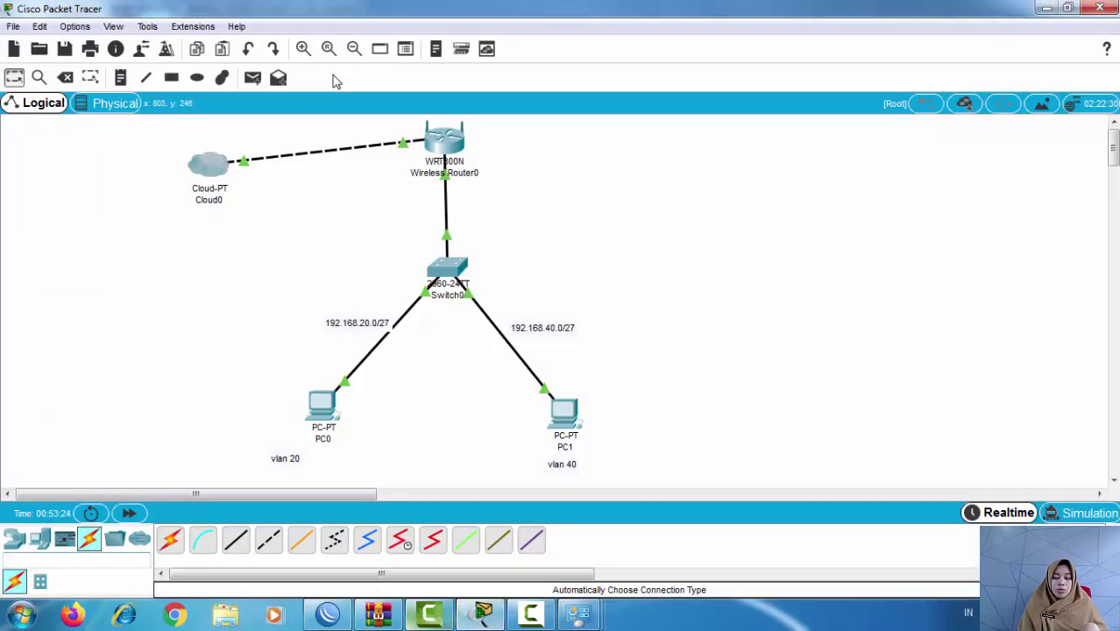
key(super+t)
key(super+t)
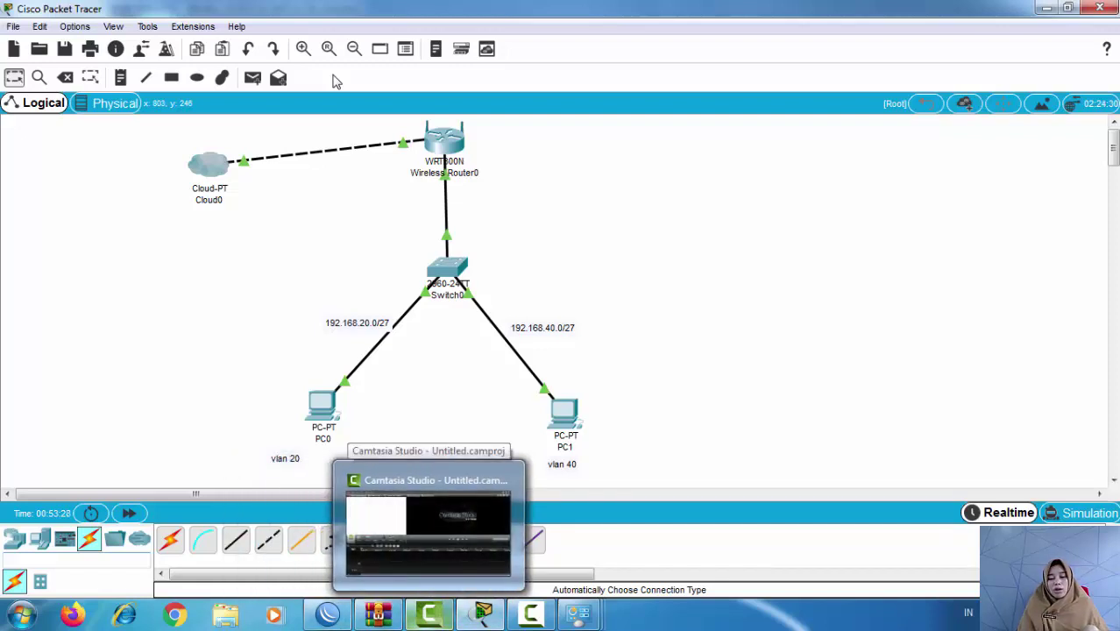
key(super+t)
key(super+t)
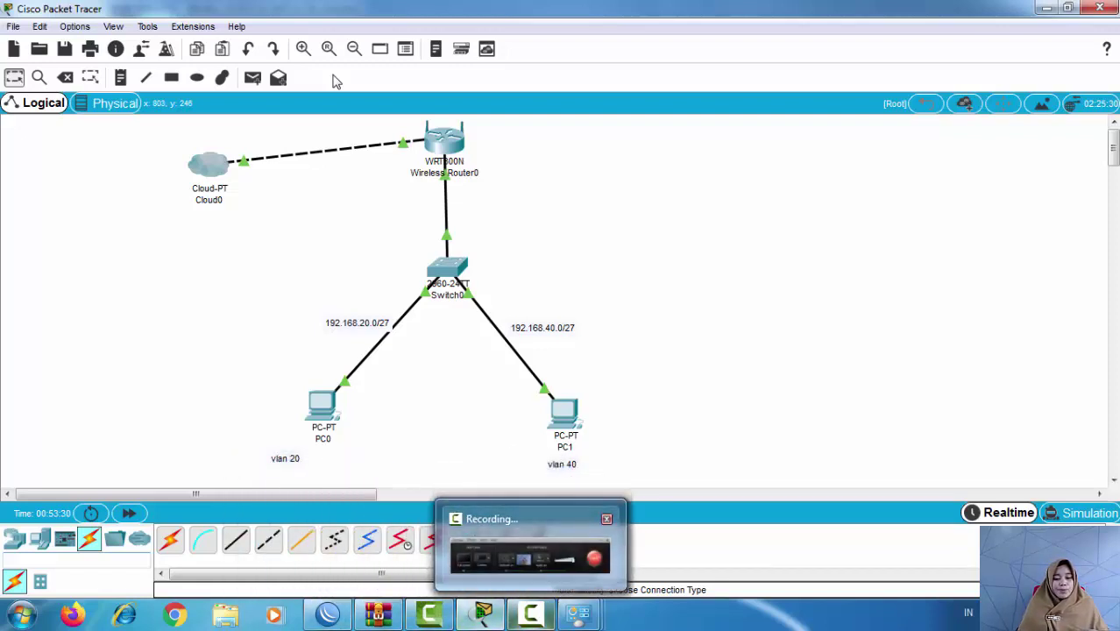
key(Return)
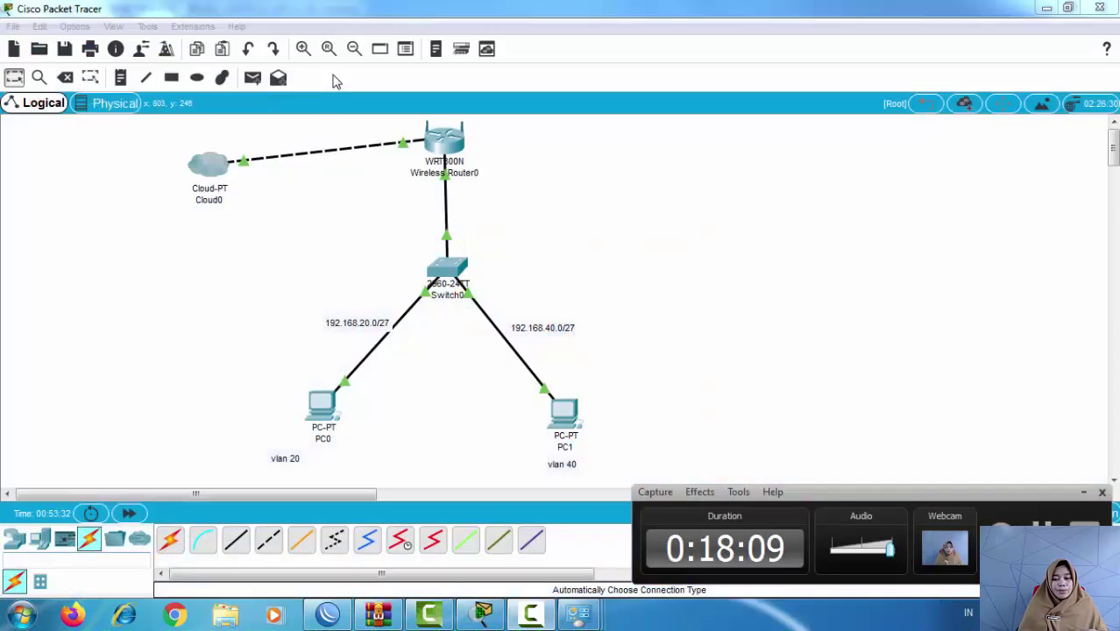